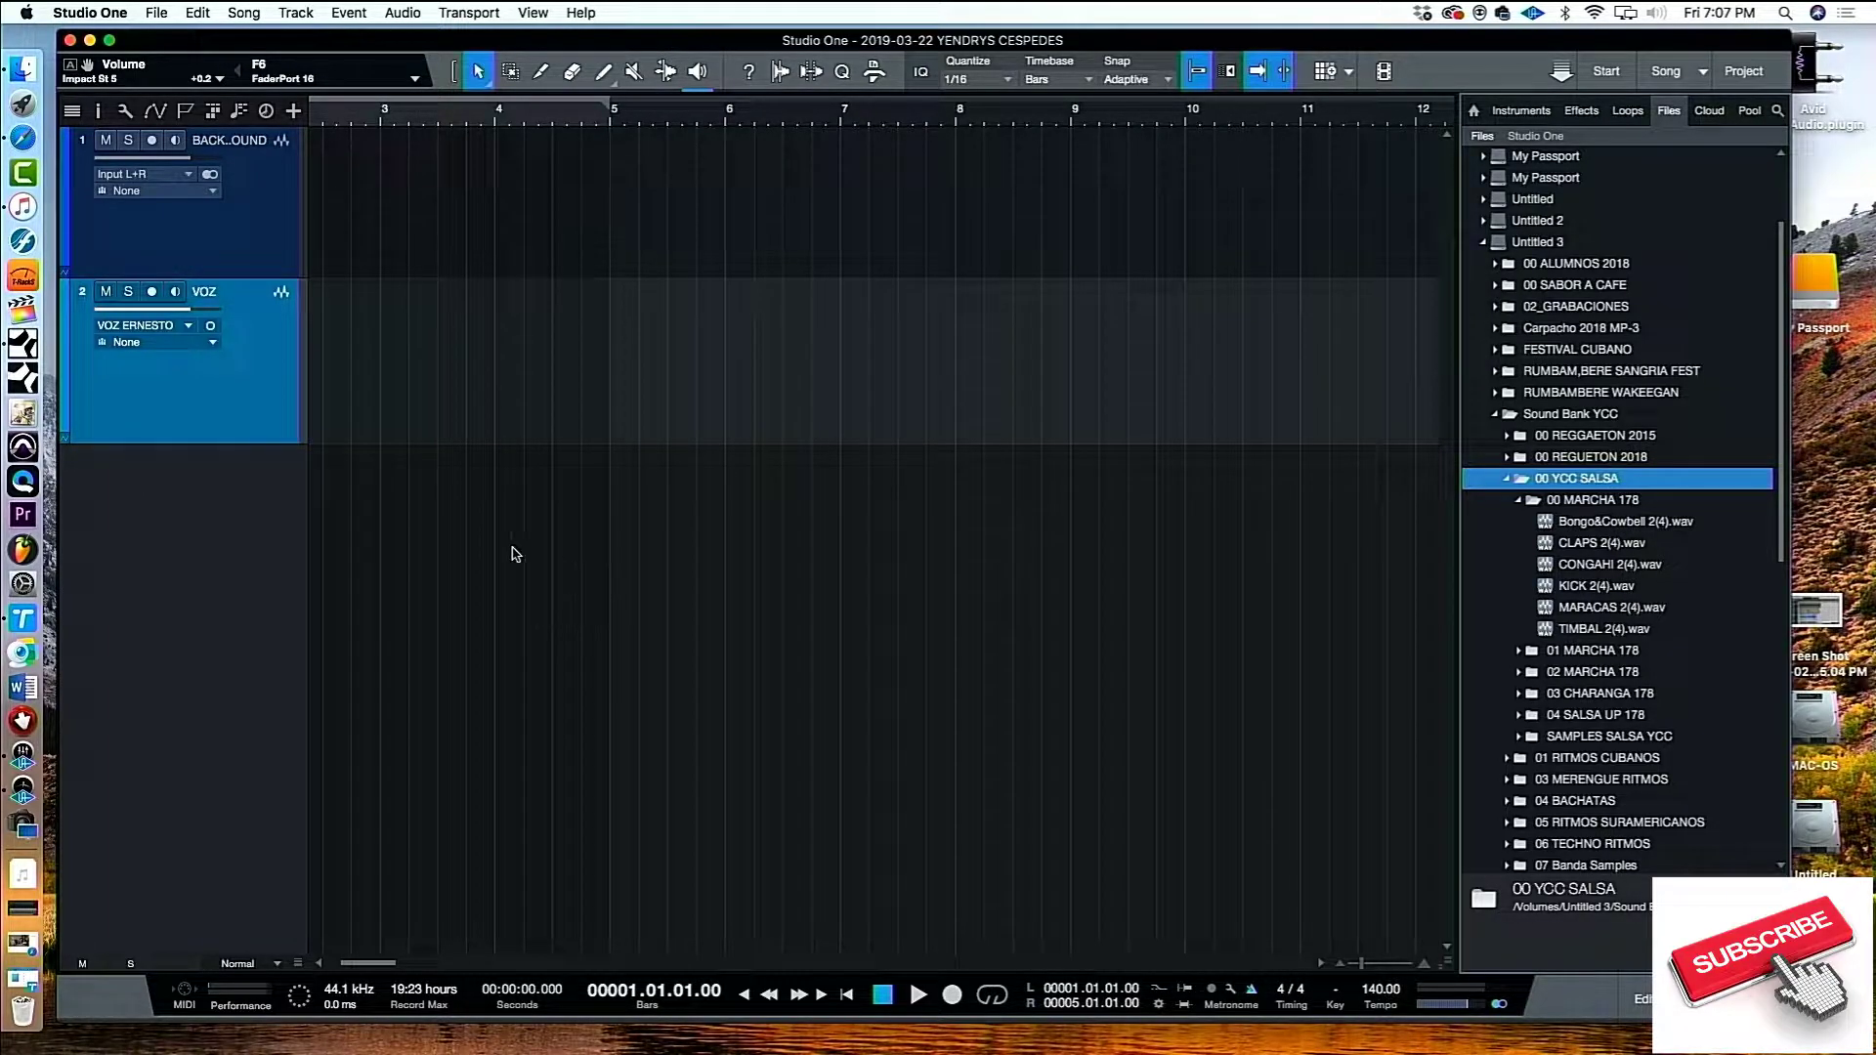
Set the song tempo to 90 and play the empty song briefly
double_click(1381, 989)
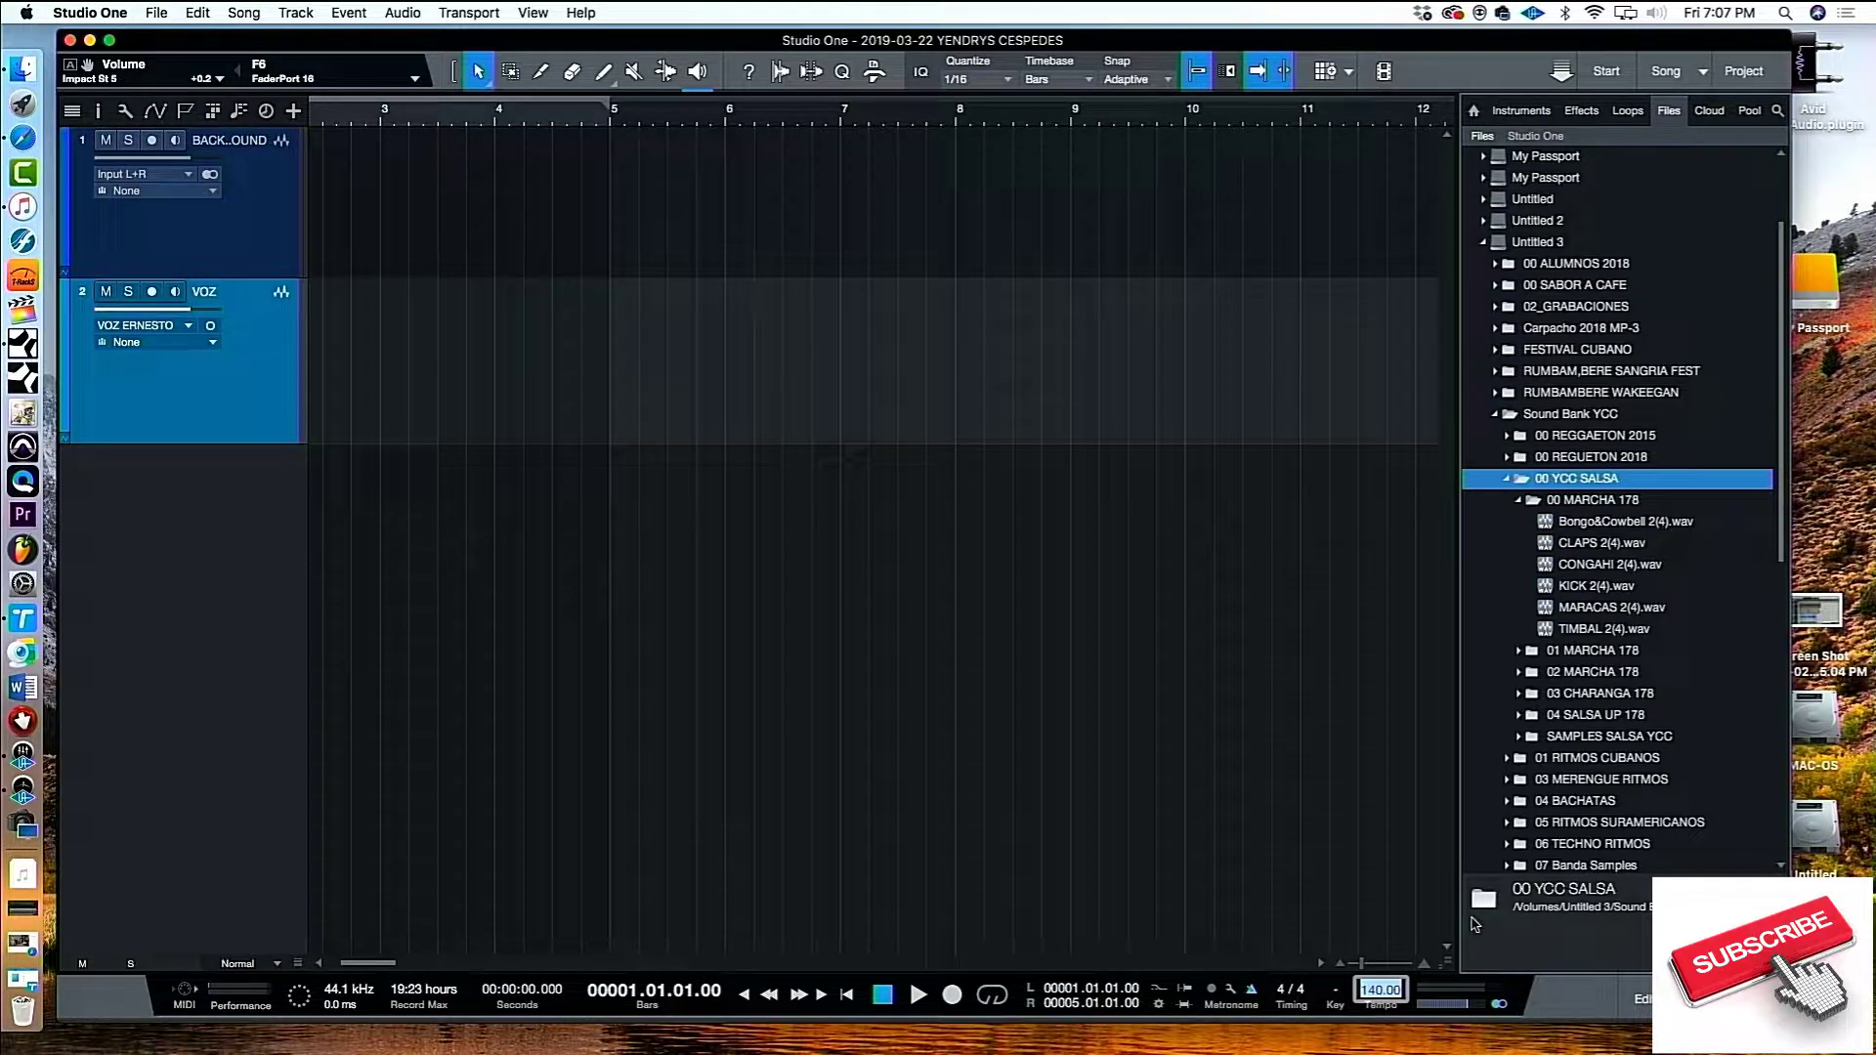
text(90)
key(Return)
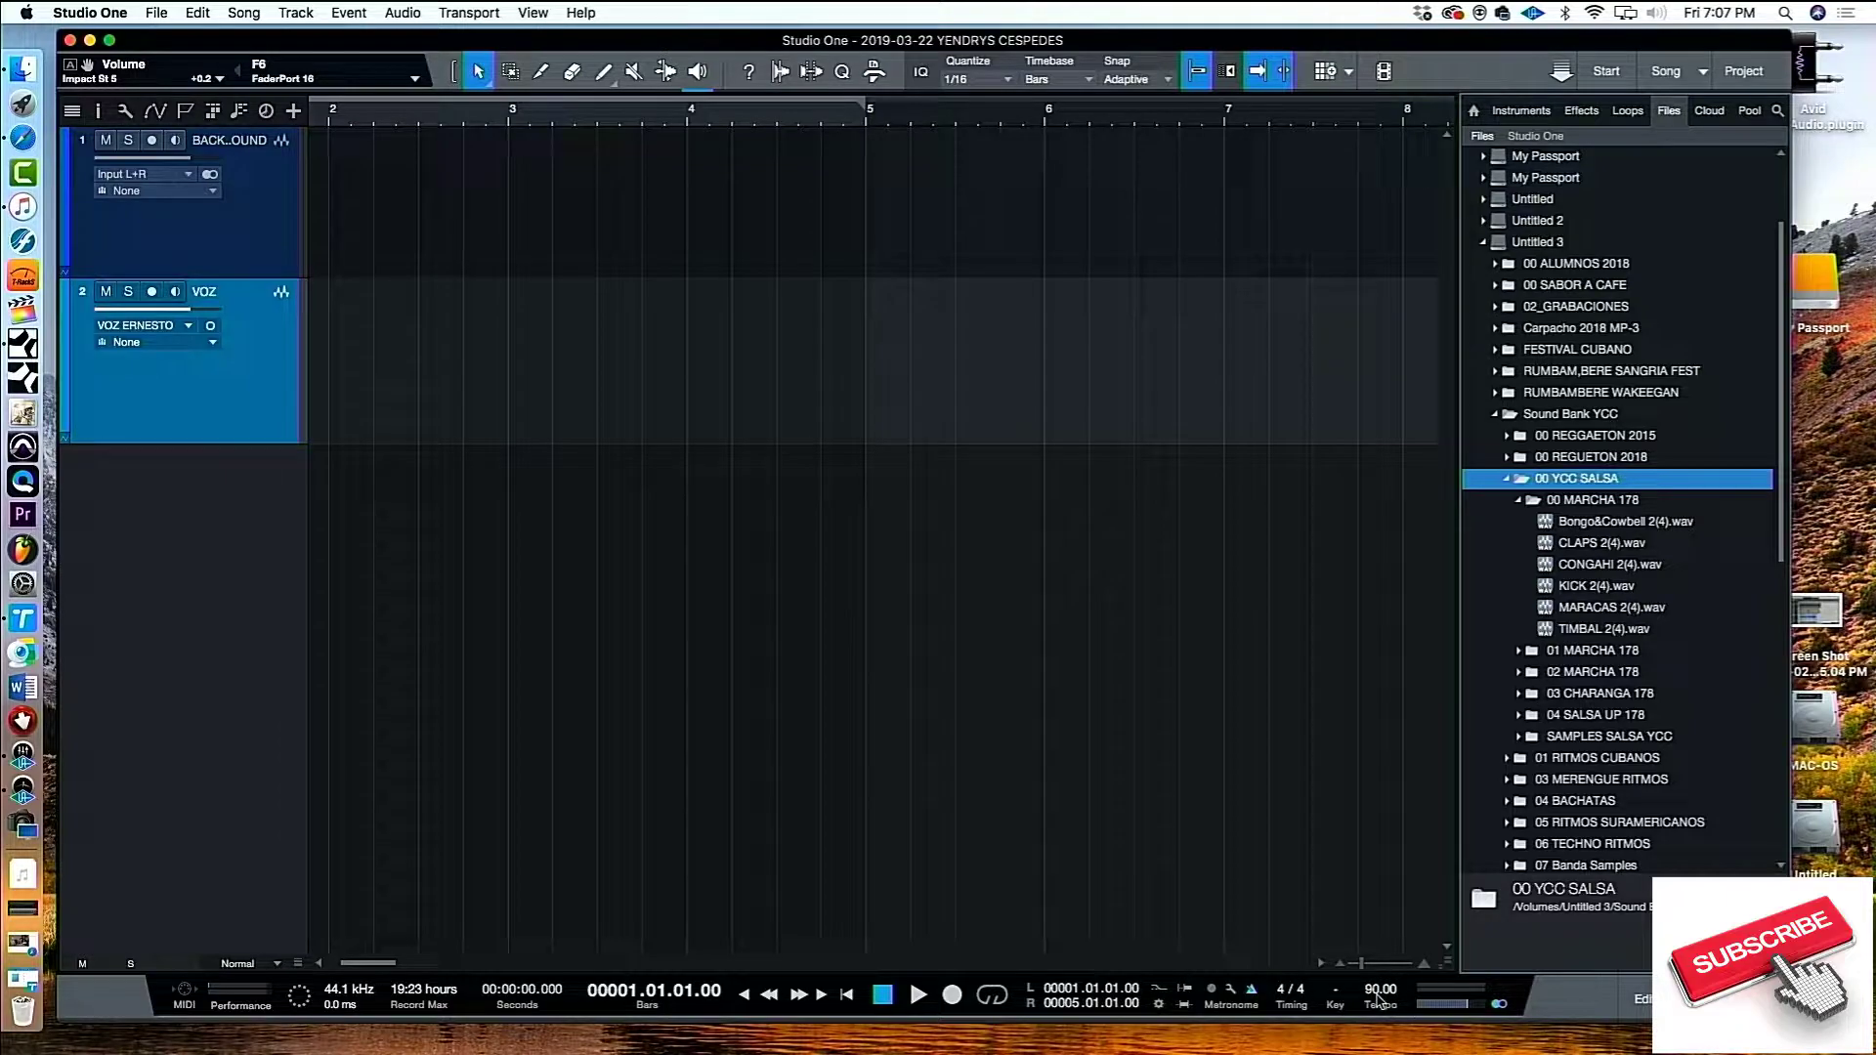
key(space)
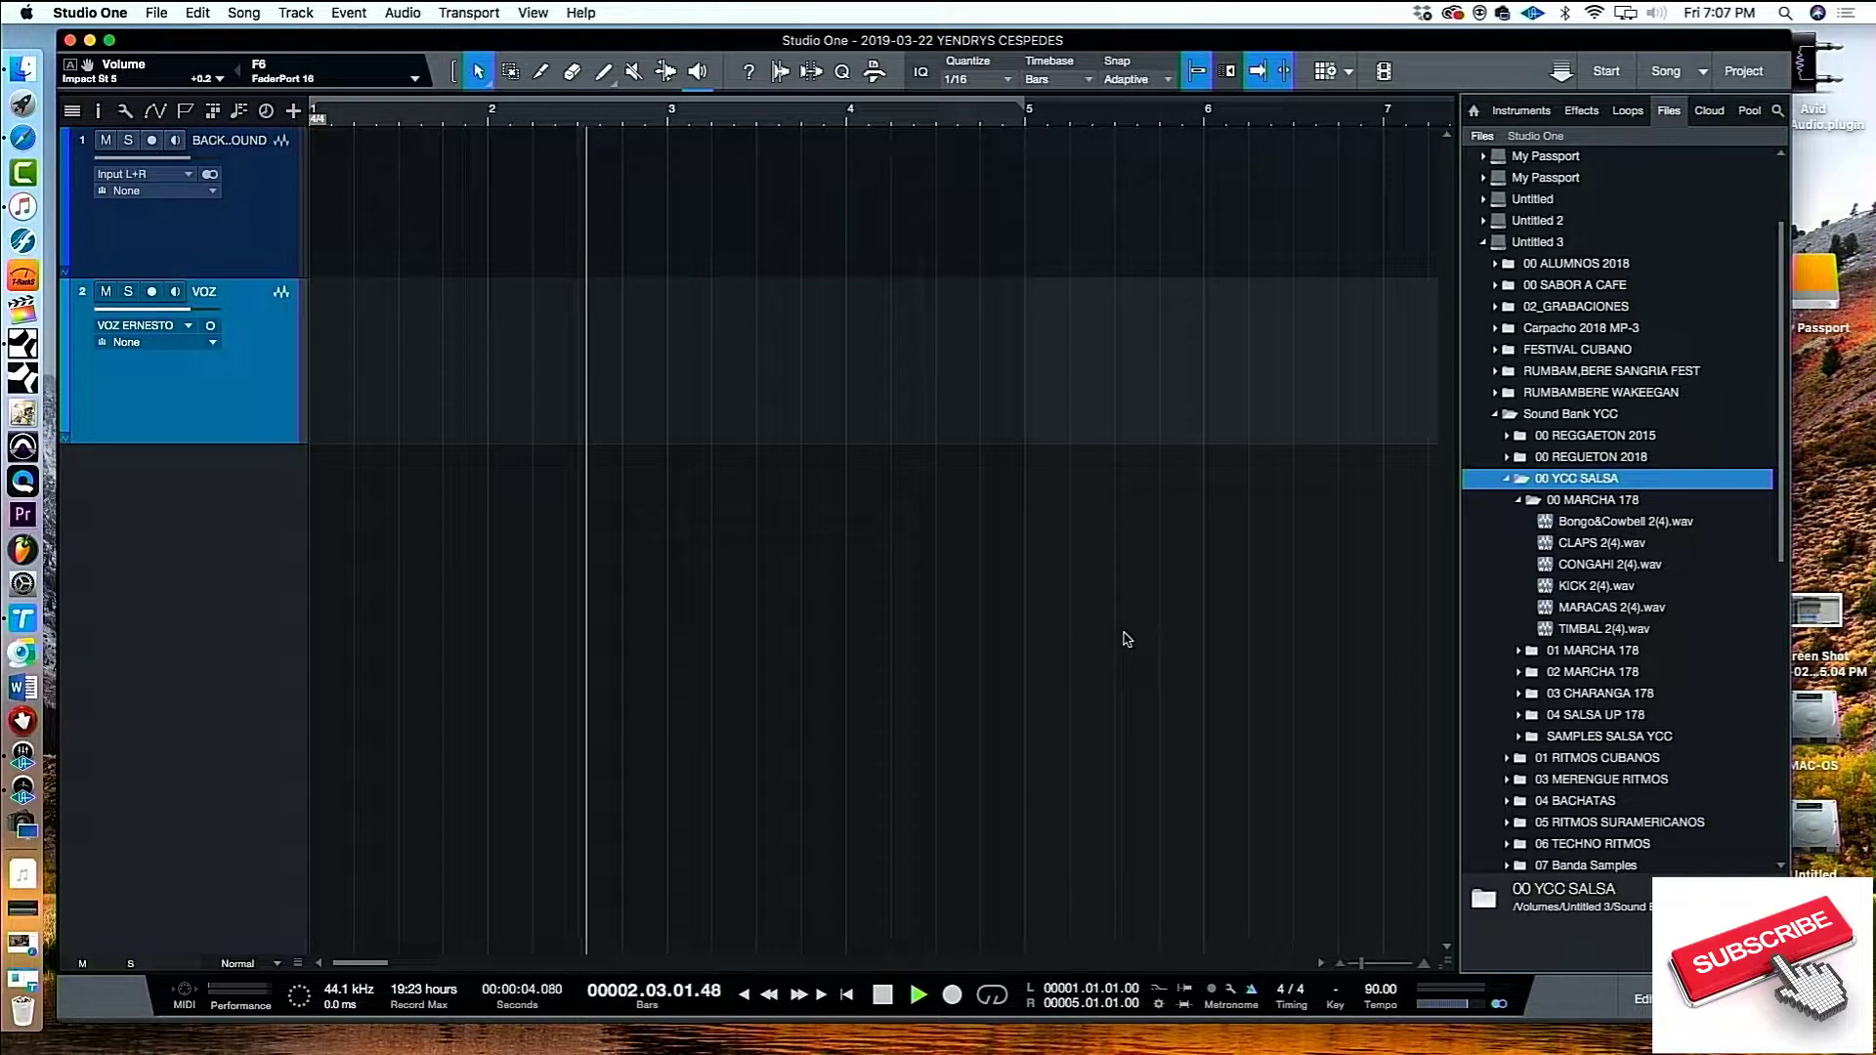
key(space)
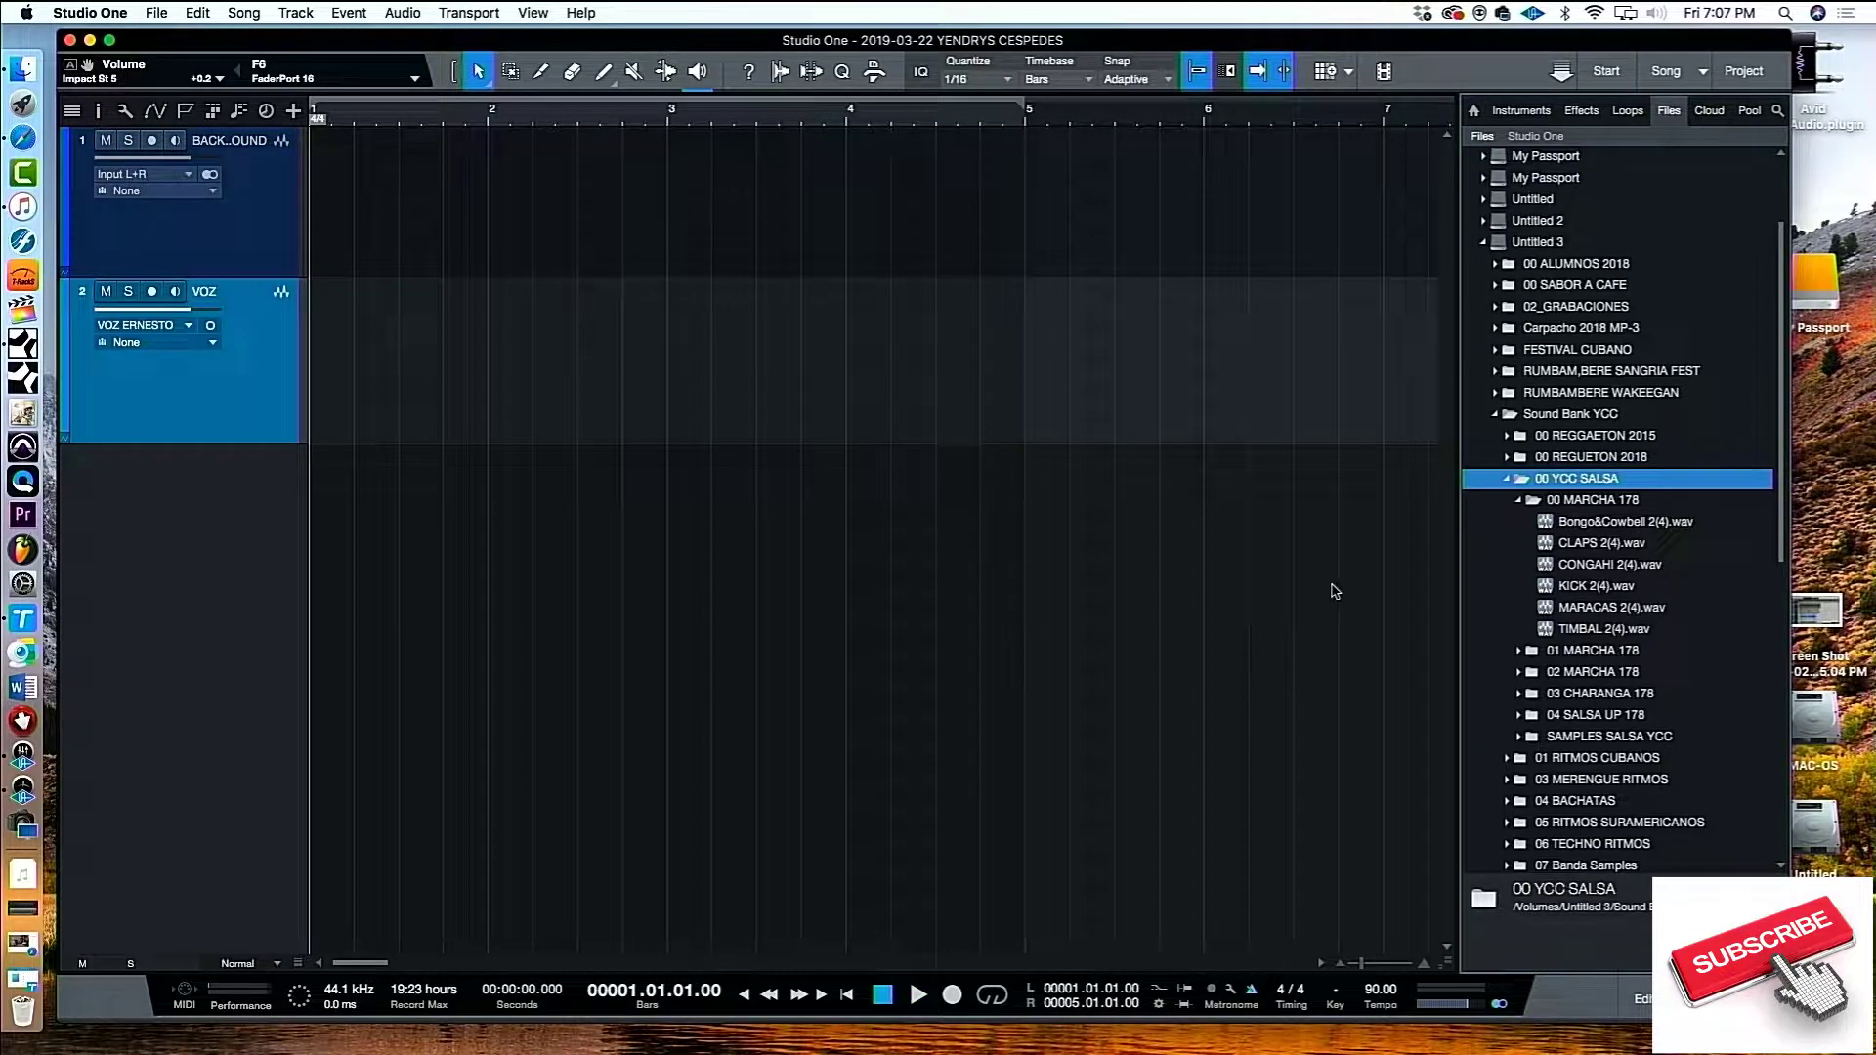
Place the Bongo&Cowbell 2(4).wav loop at bar 1 on a new track below VOZ and play it briefly
drag(1603, 530, 342, 516)
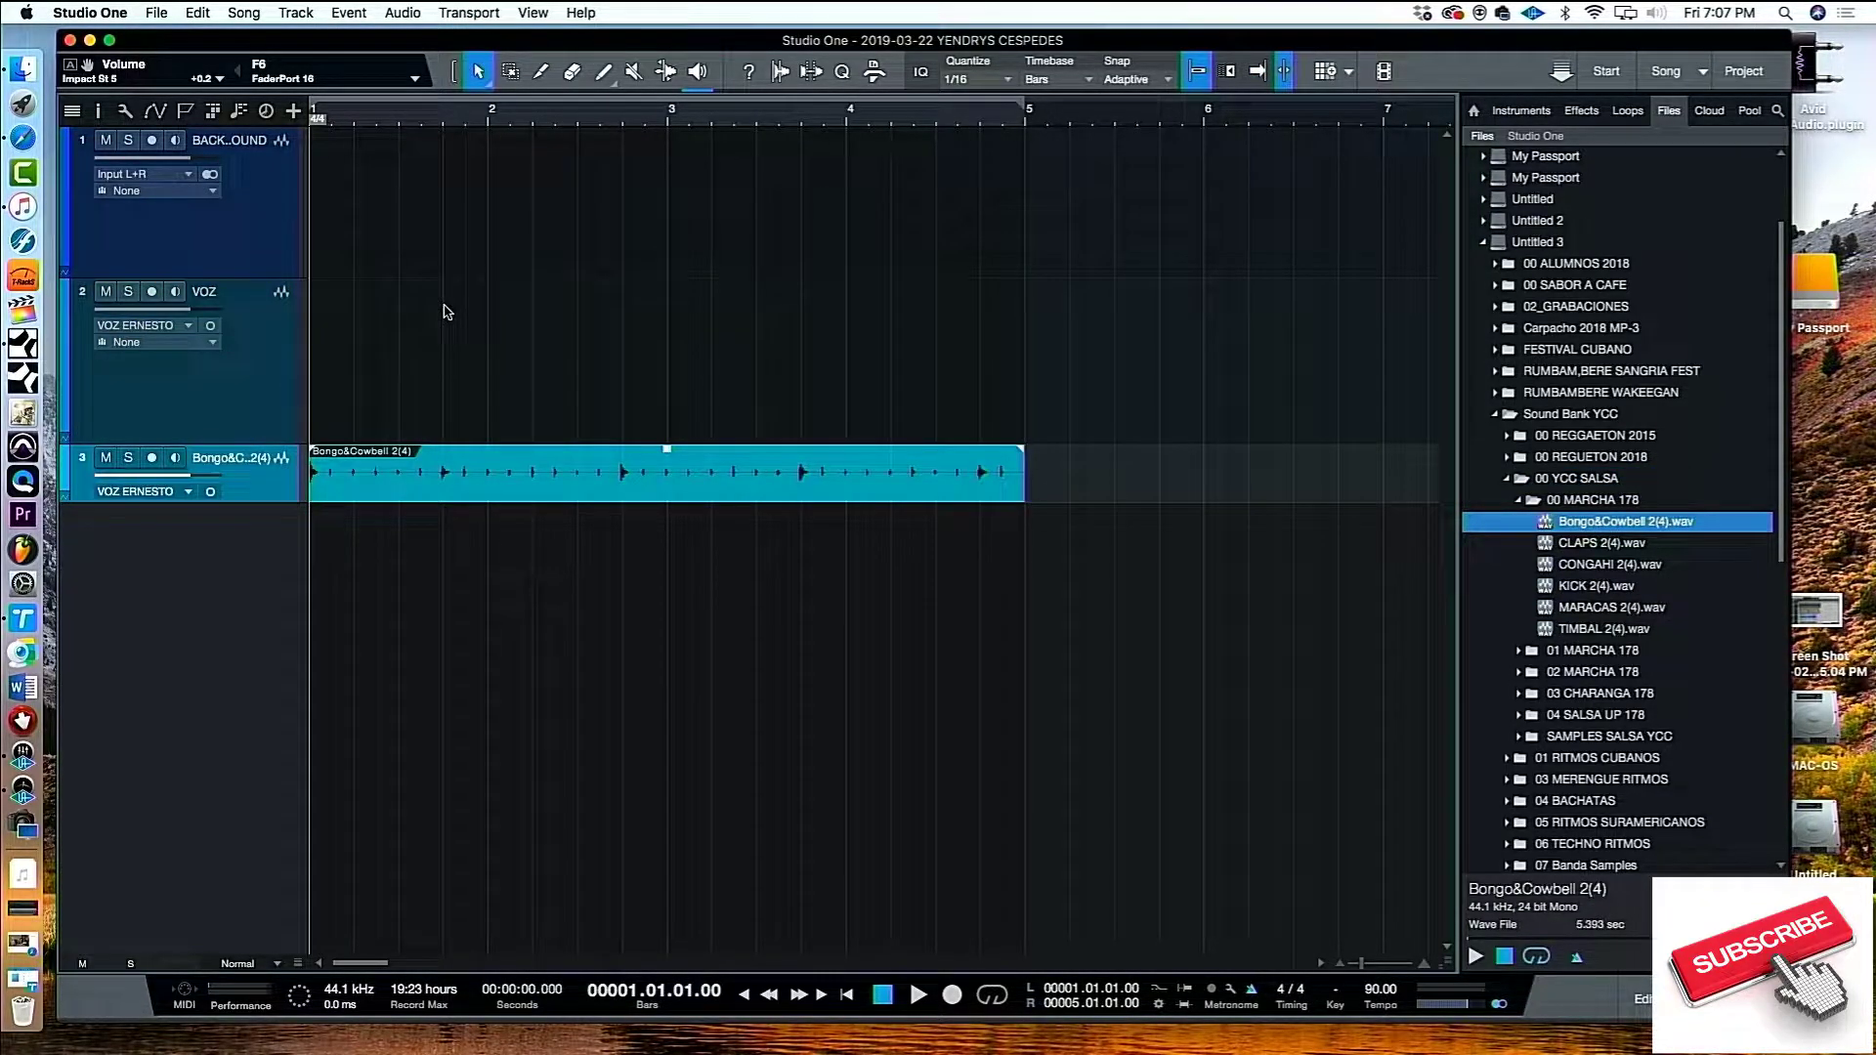
key(f)
key(space)
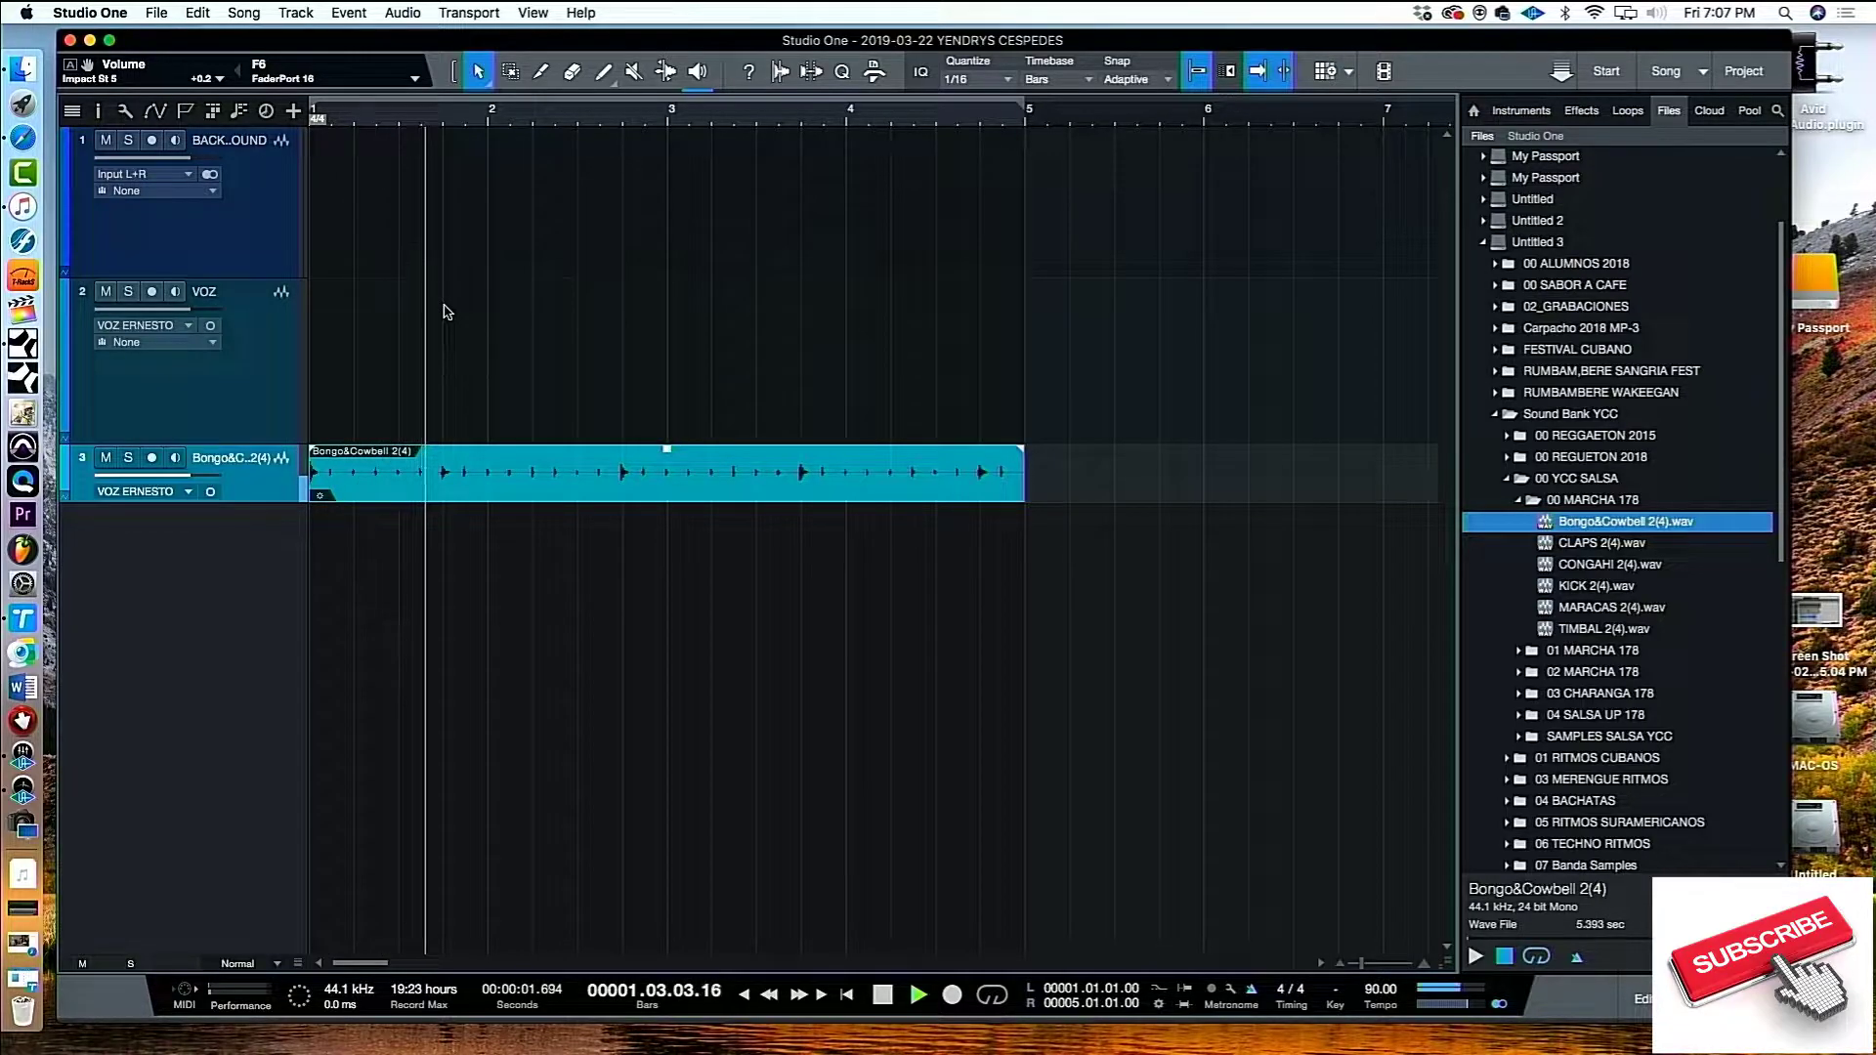
key(space)
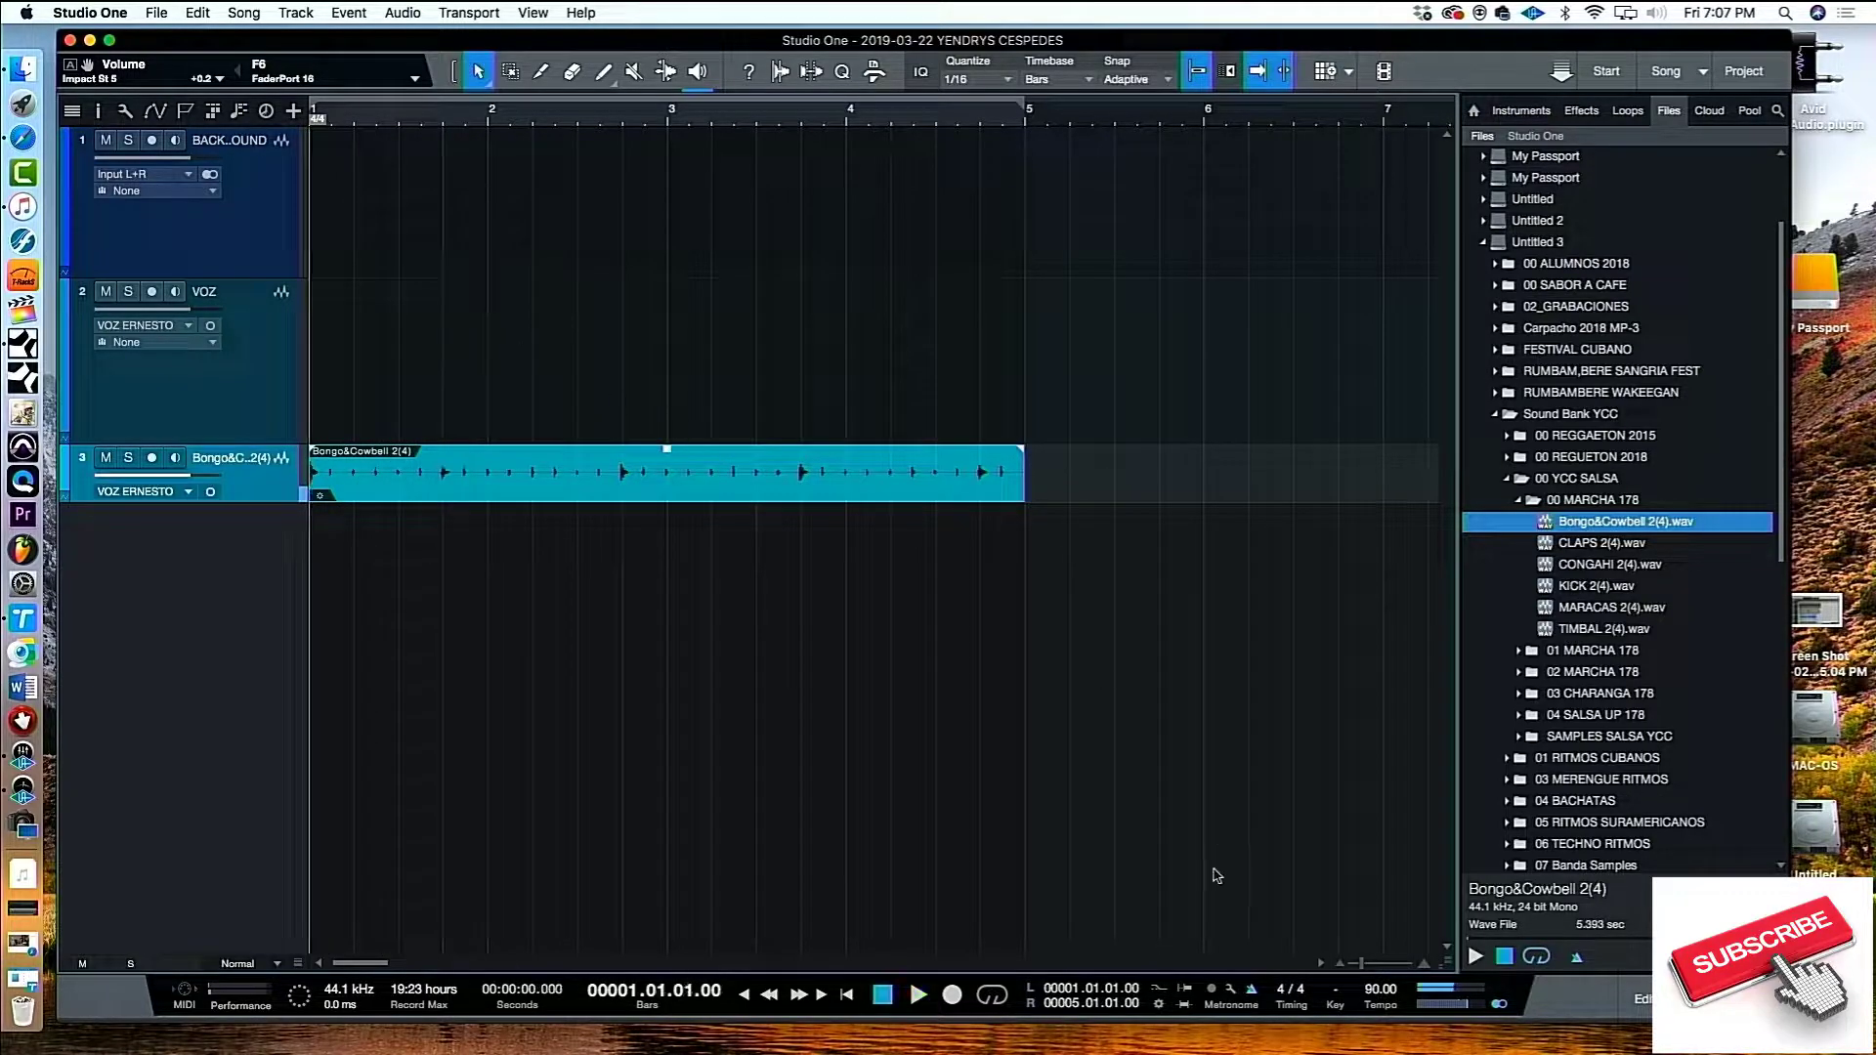
Set the song tempo to 120 and play the bongo loop at that speed
click(1389, 997)
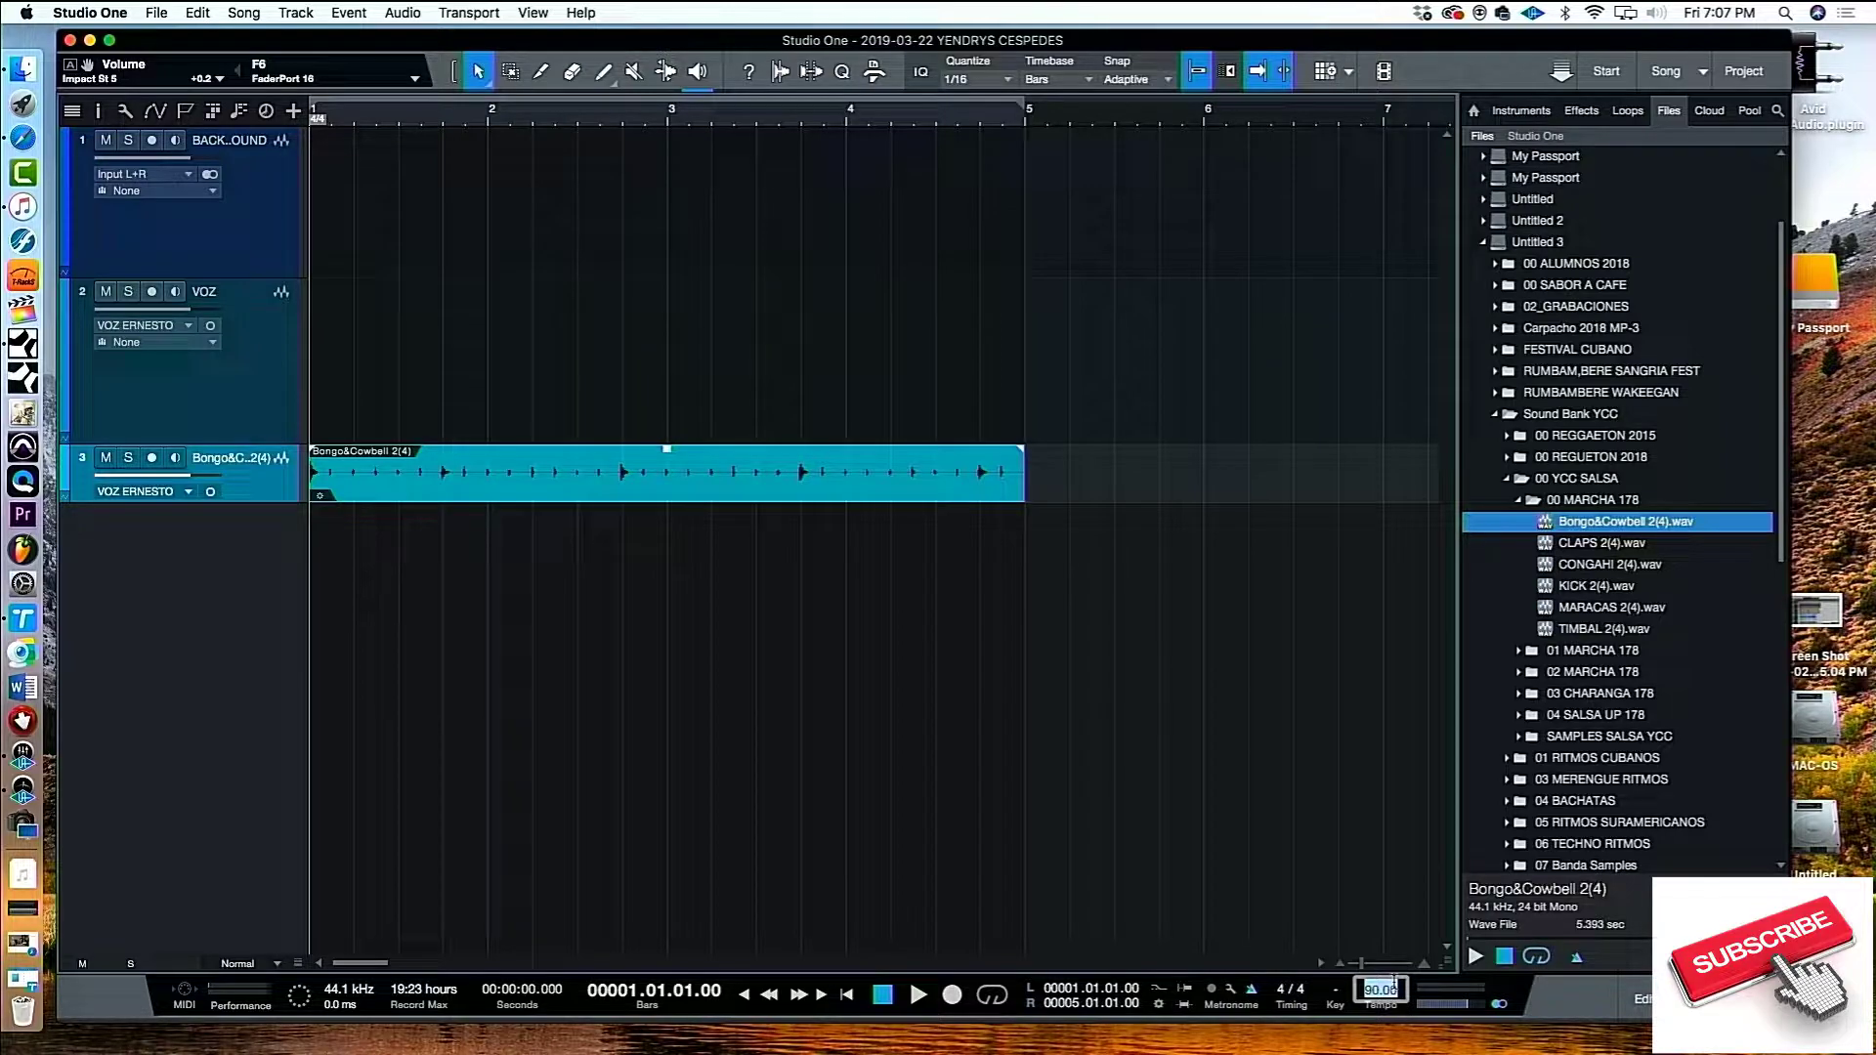
text(120)
key(Return)
key(space)
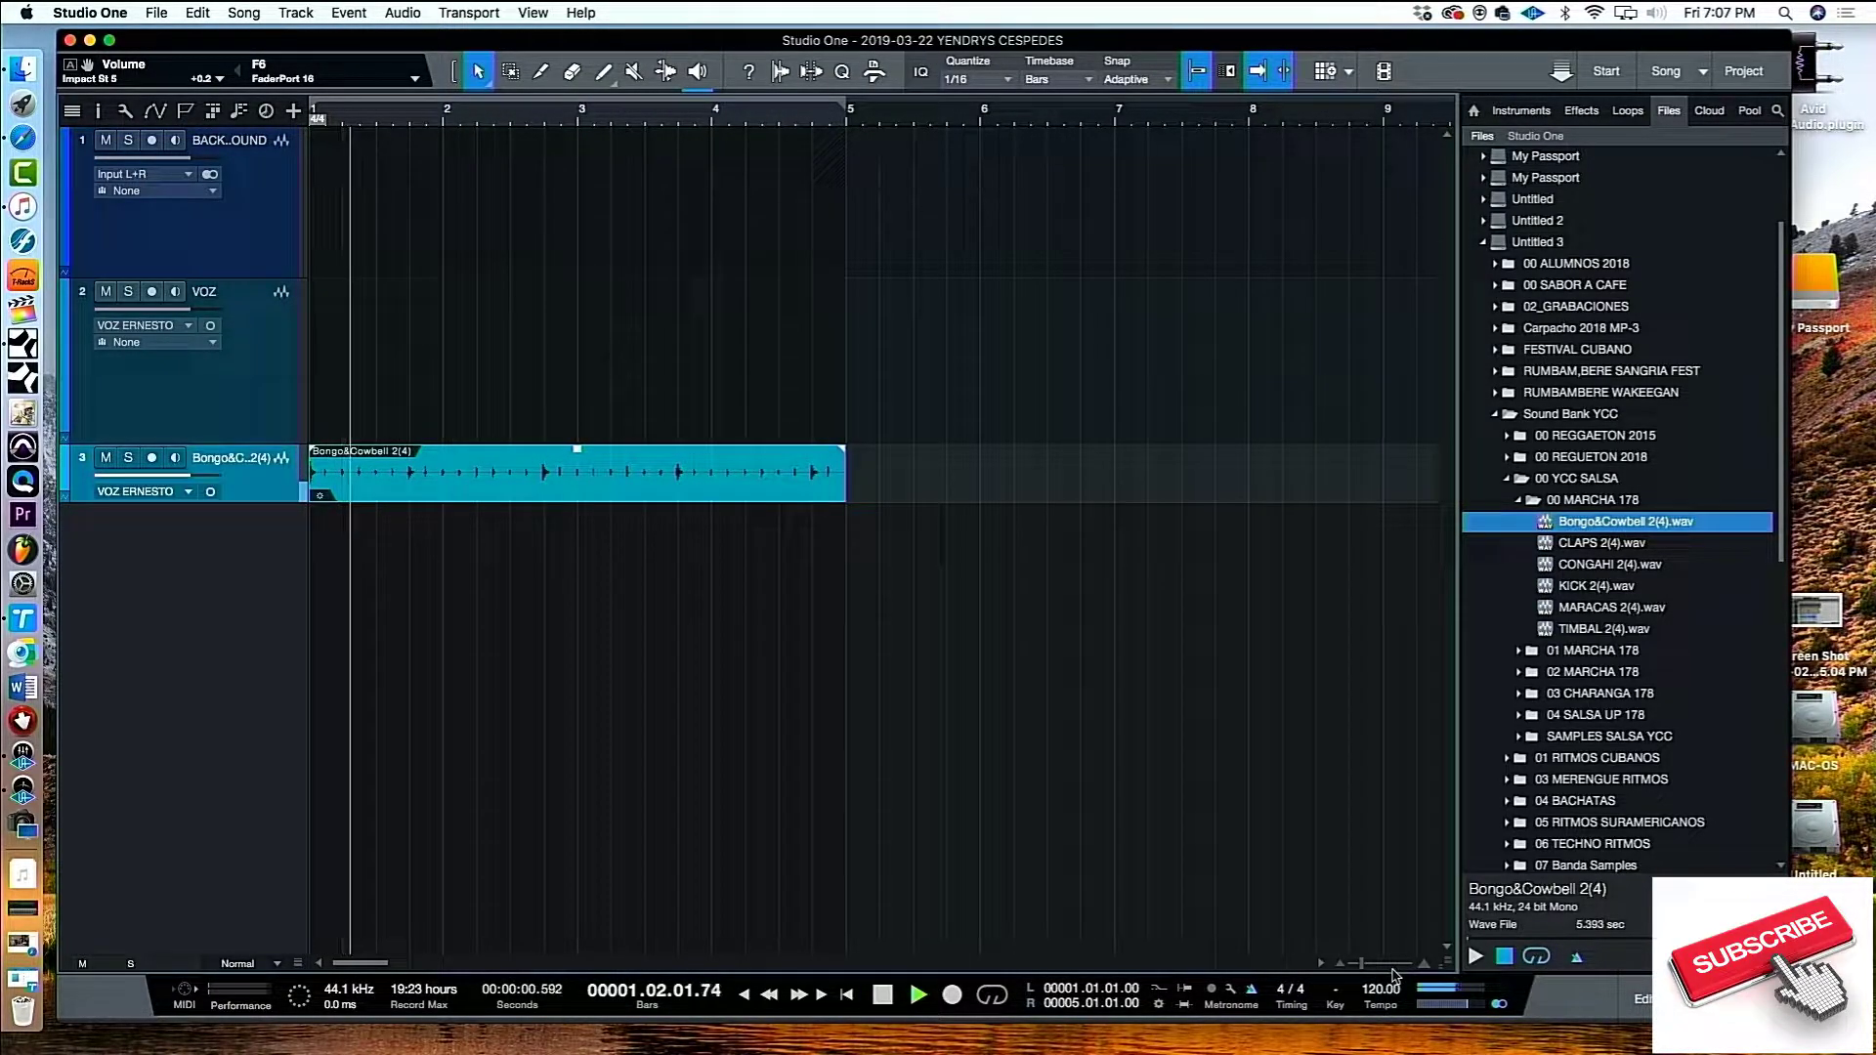
key(space)
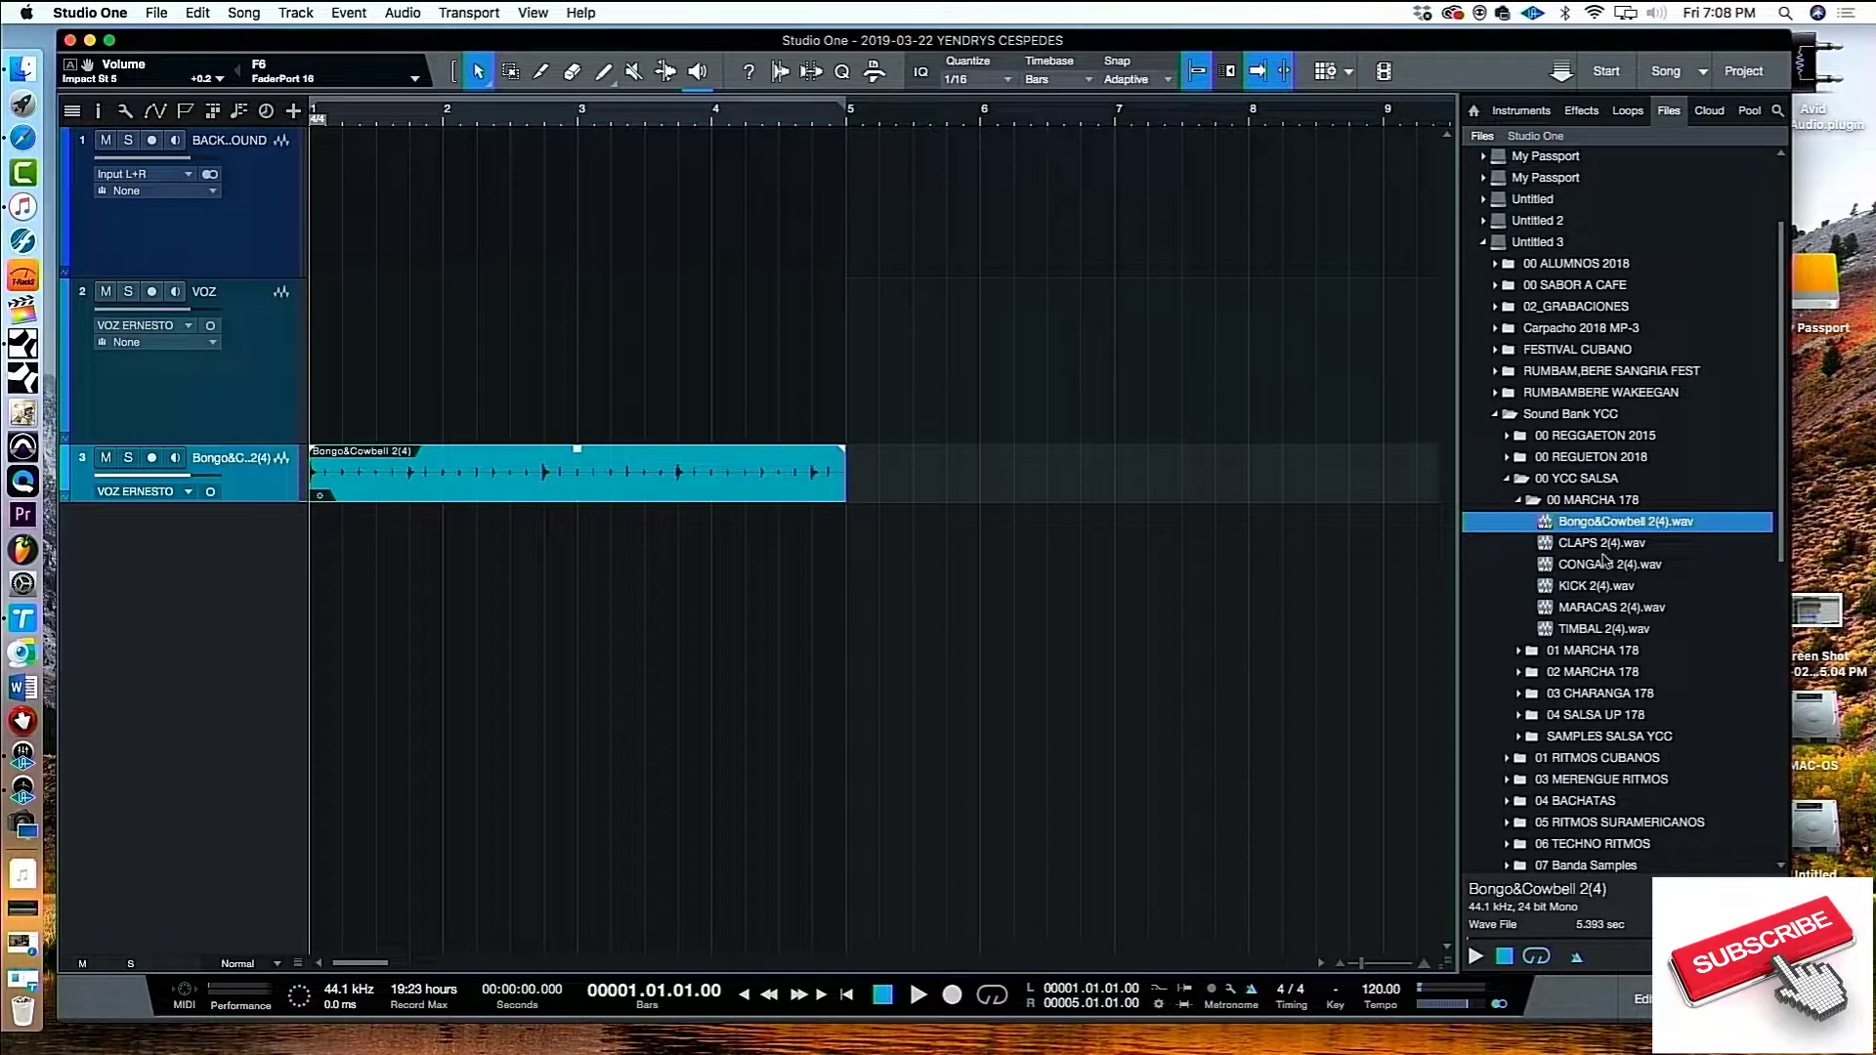
Place the CONGAHI 2(4).wav loop at bar 1 on a new track below the bongo track and play both together
drag(1603, 569, 344, 574)
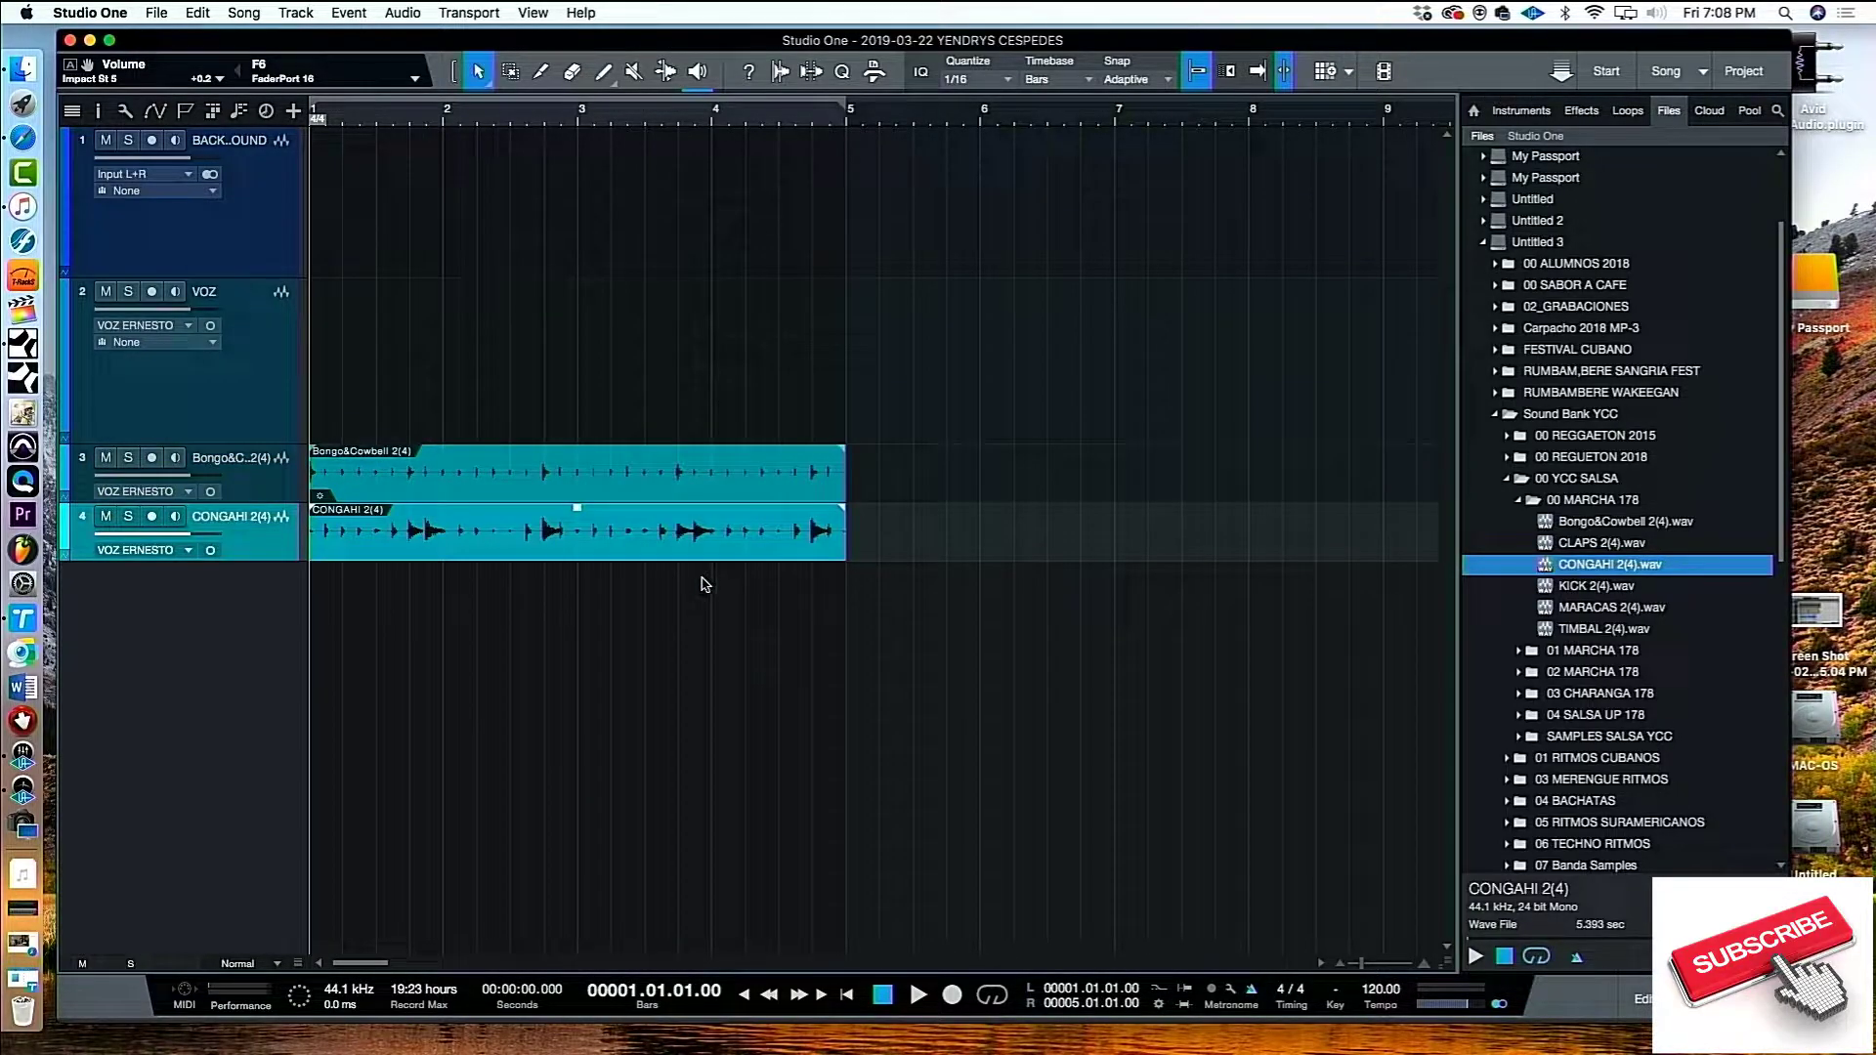
key(space)
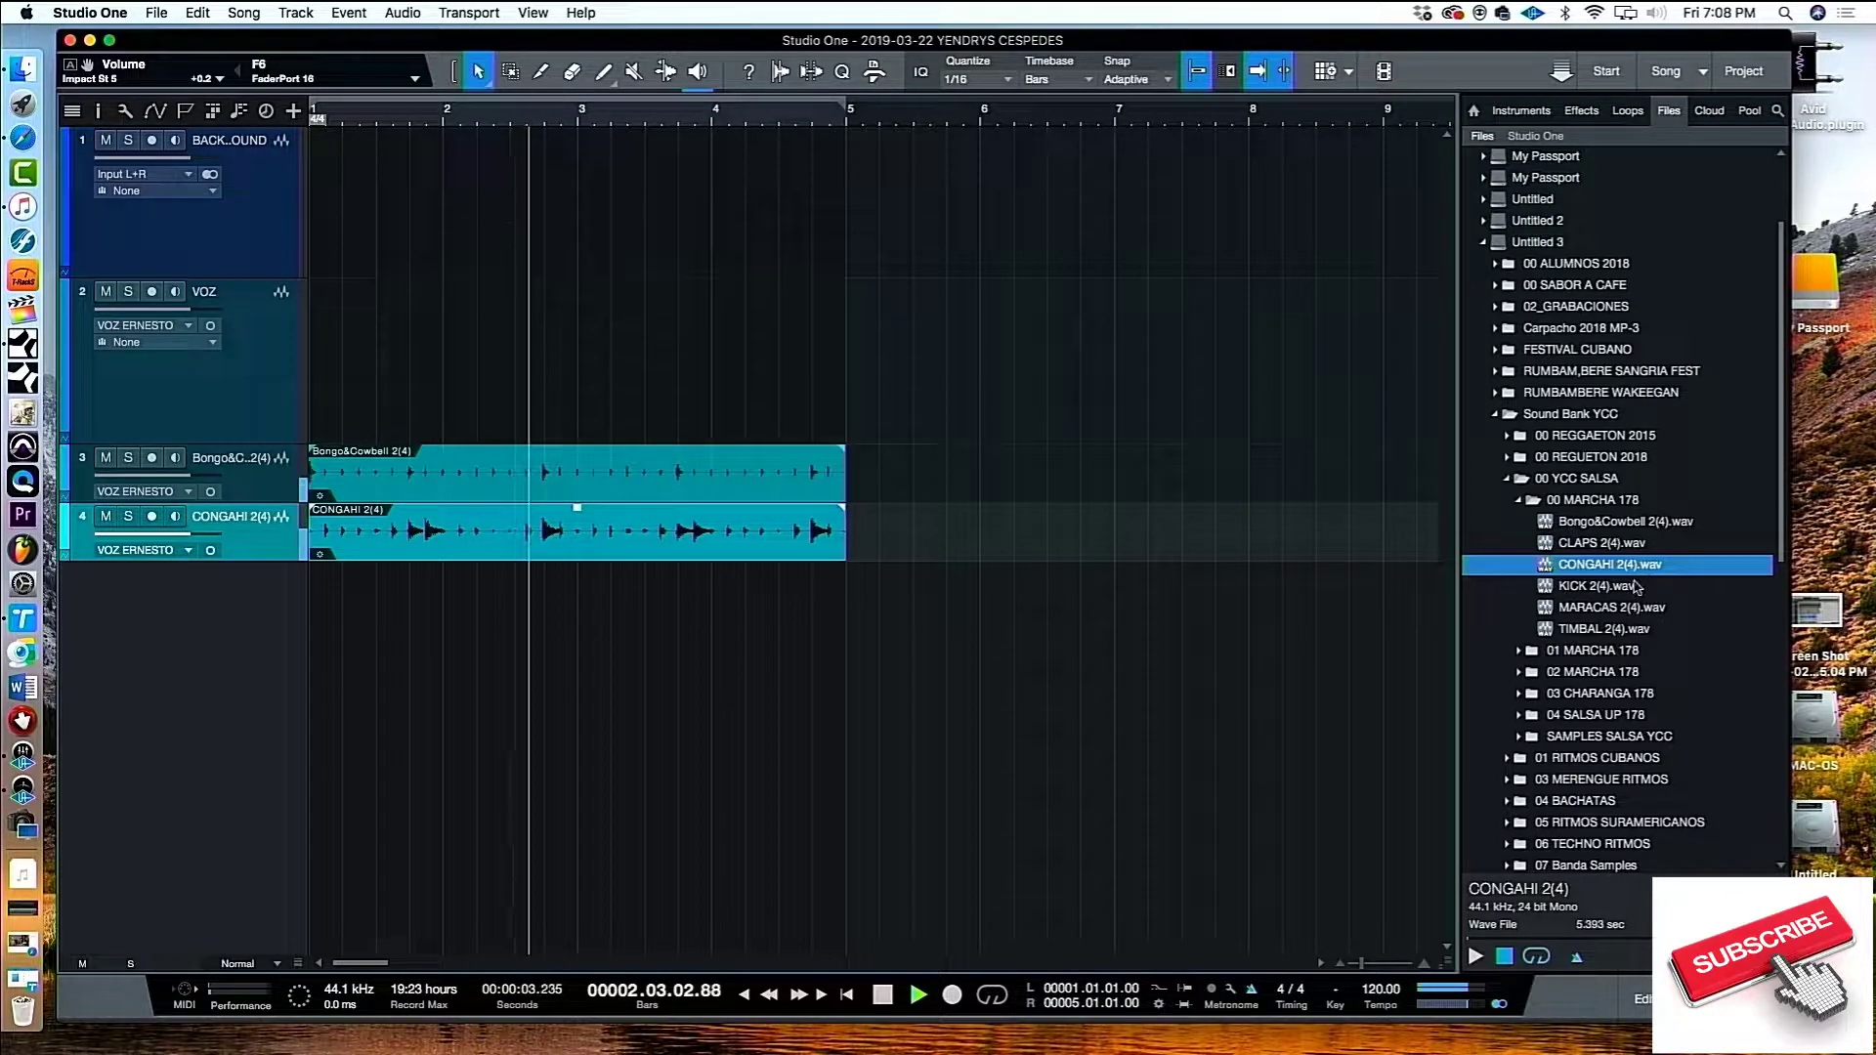
key(space)
Place the MARACAS 2(4).wav loop at bar 1 on a new track below the conga track and play the three loops together
drag(1613, 607, 337, 611)
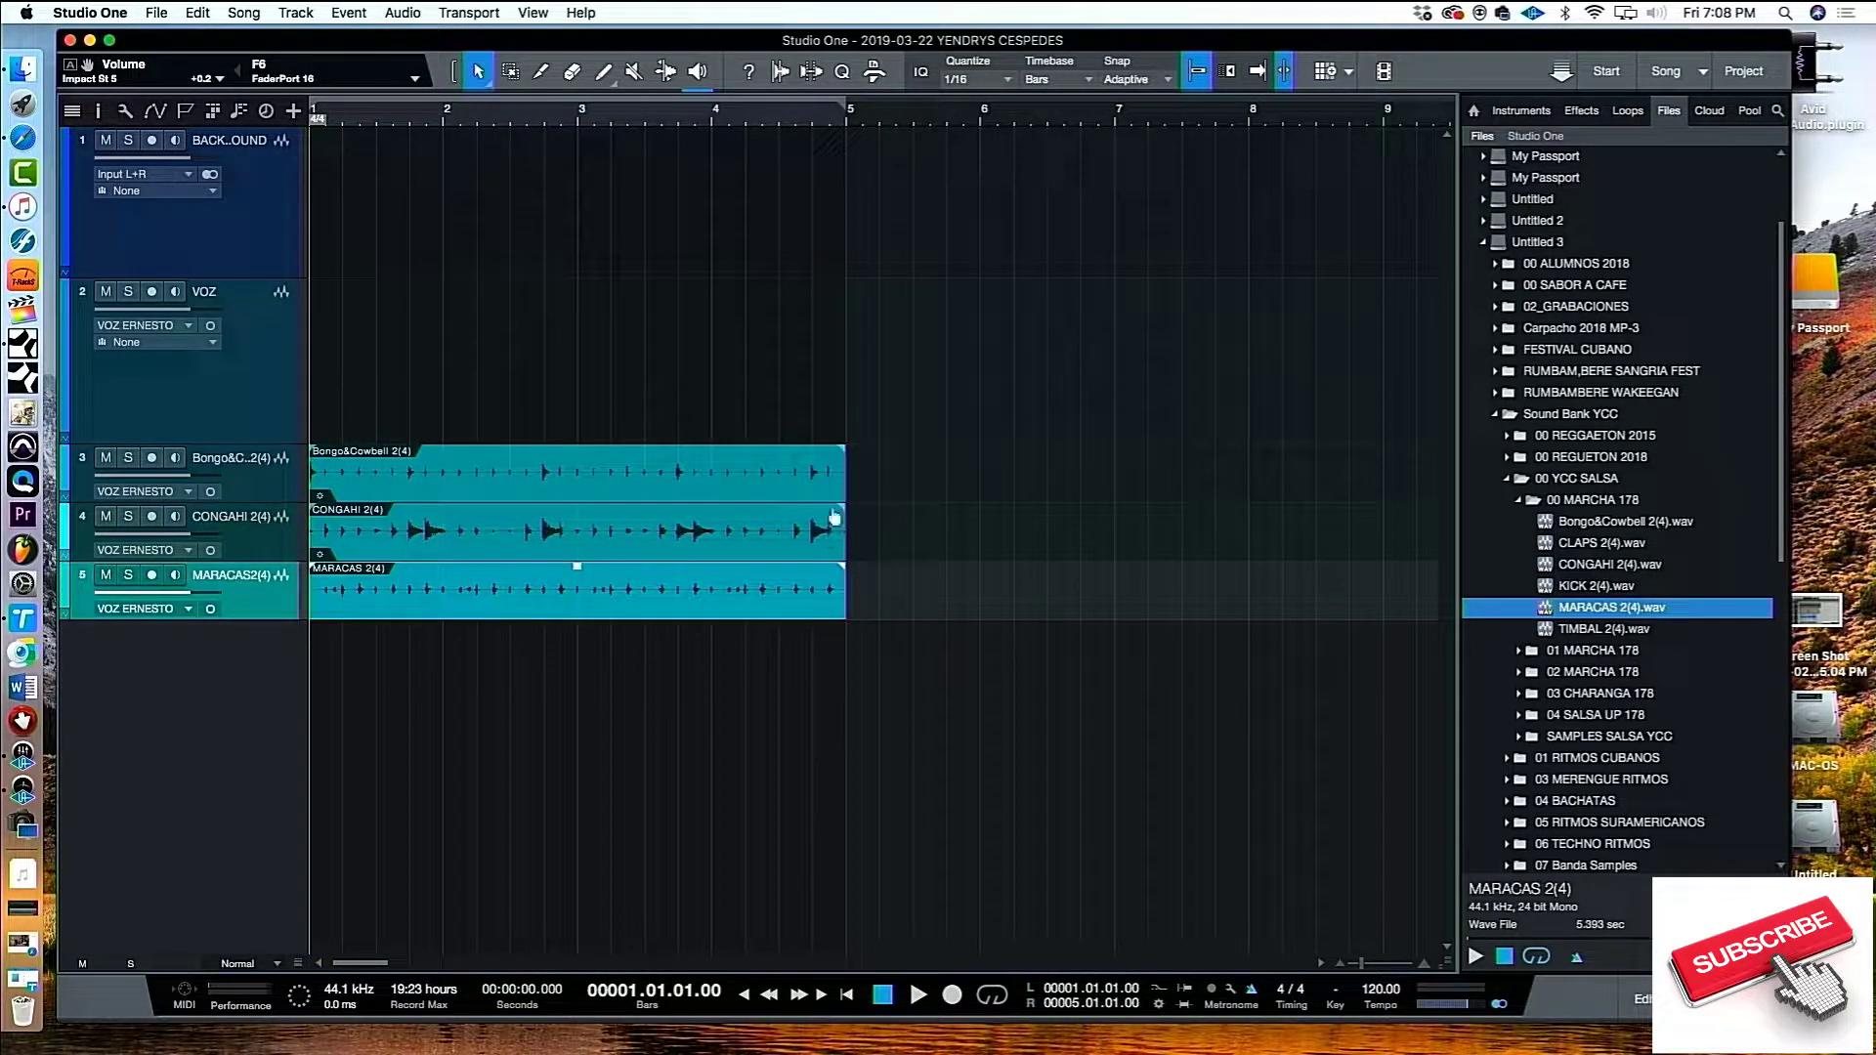
key(space)
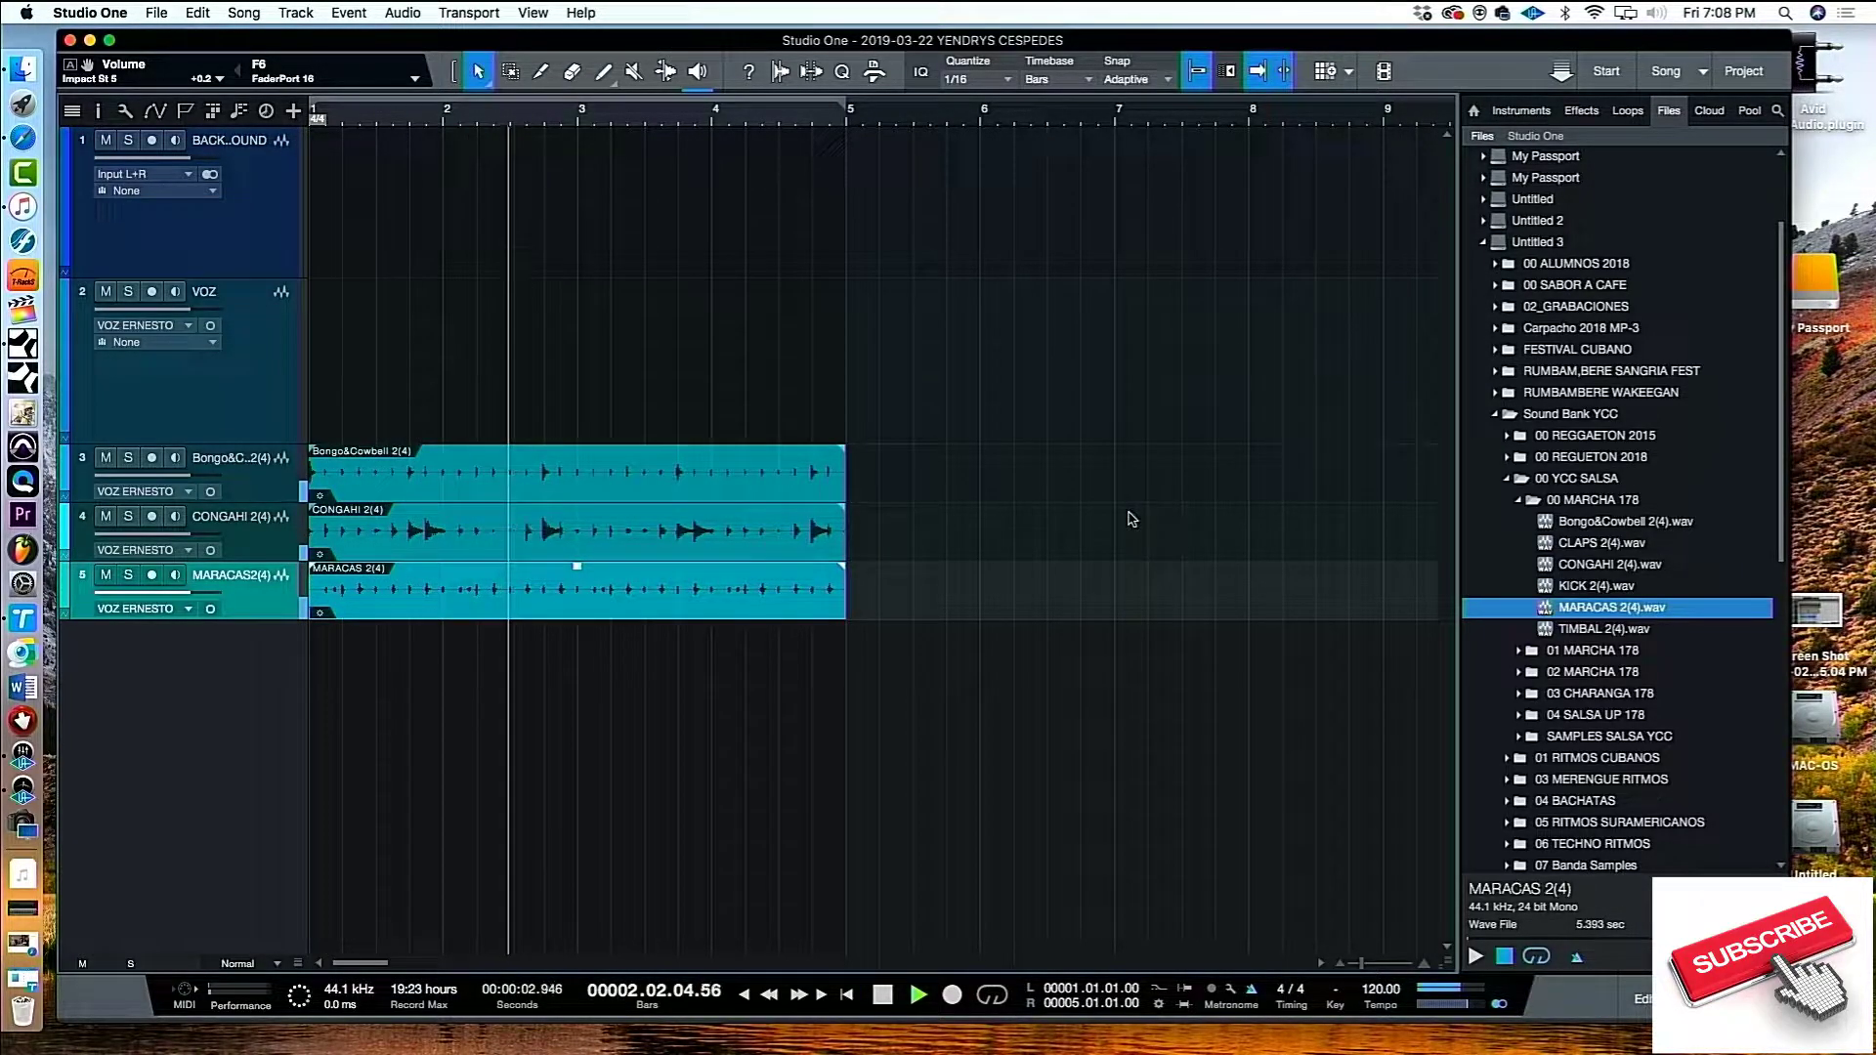
key(space)
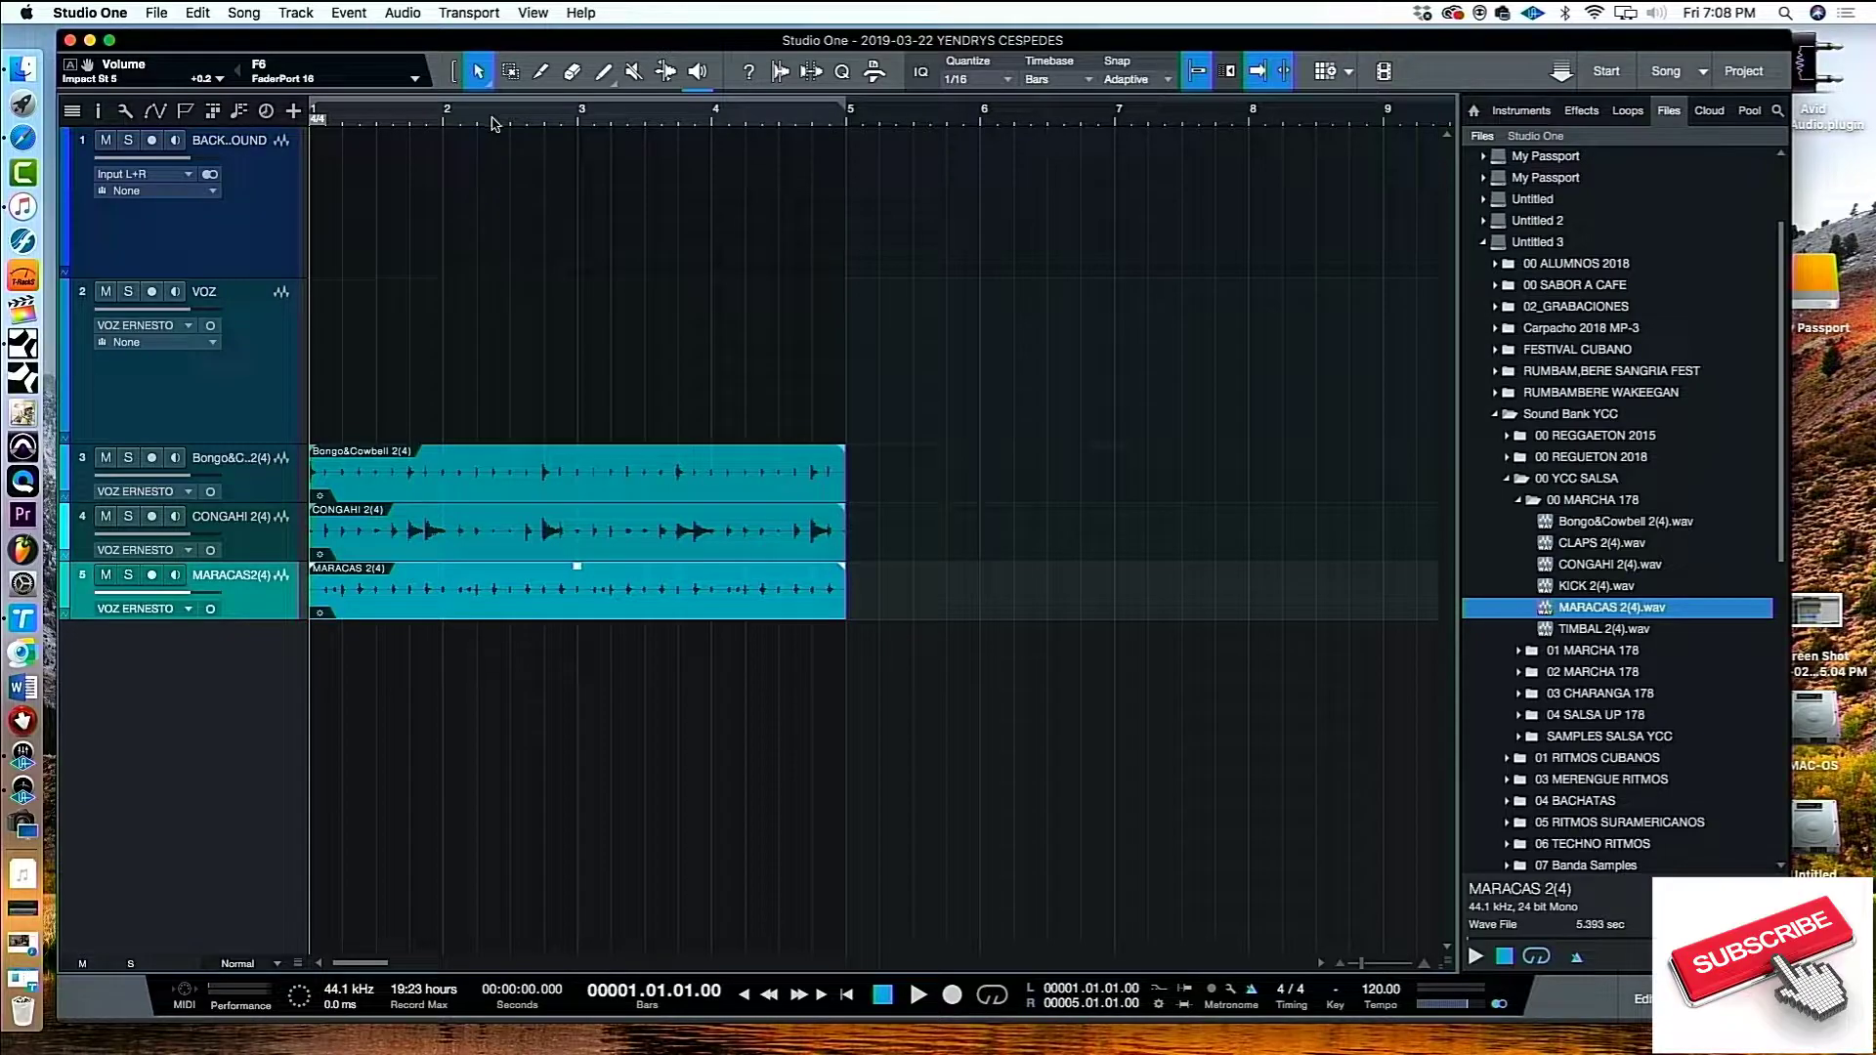
key(space)
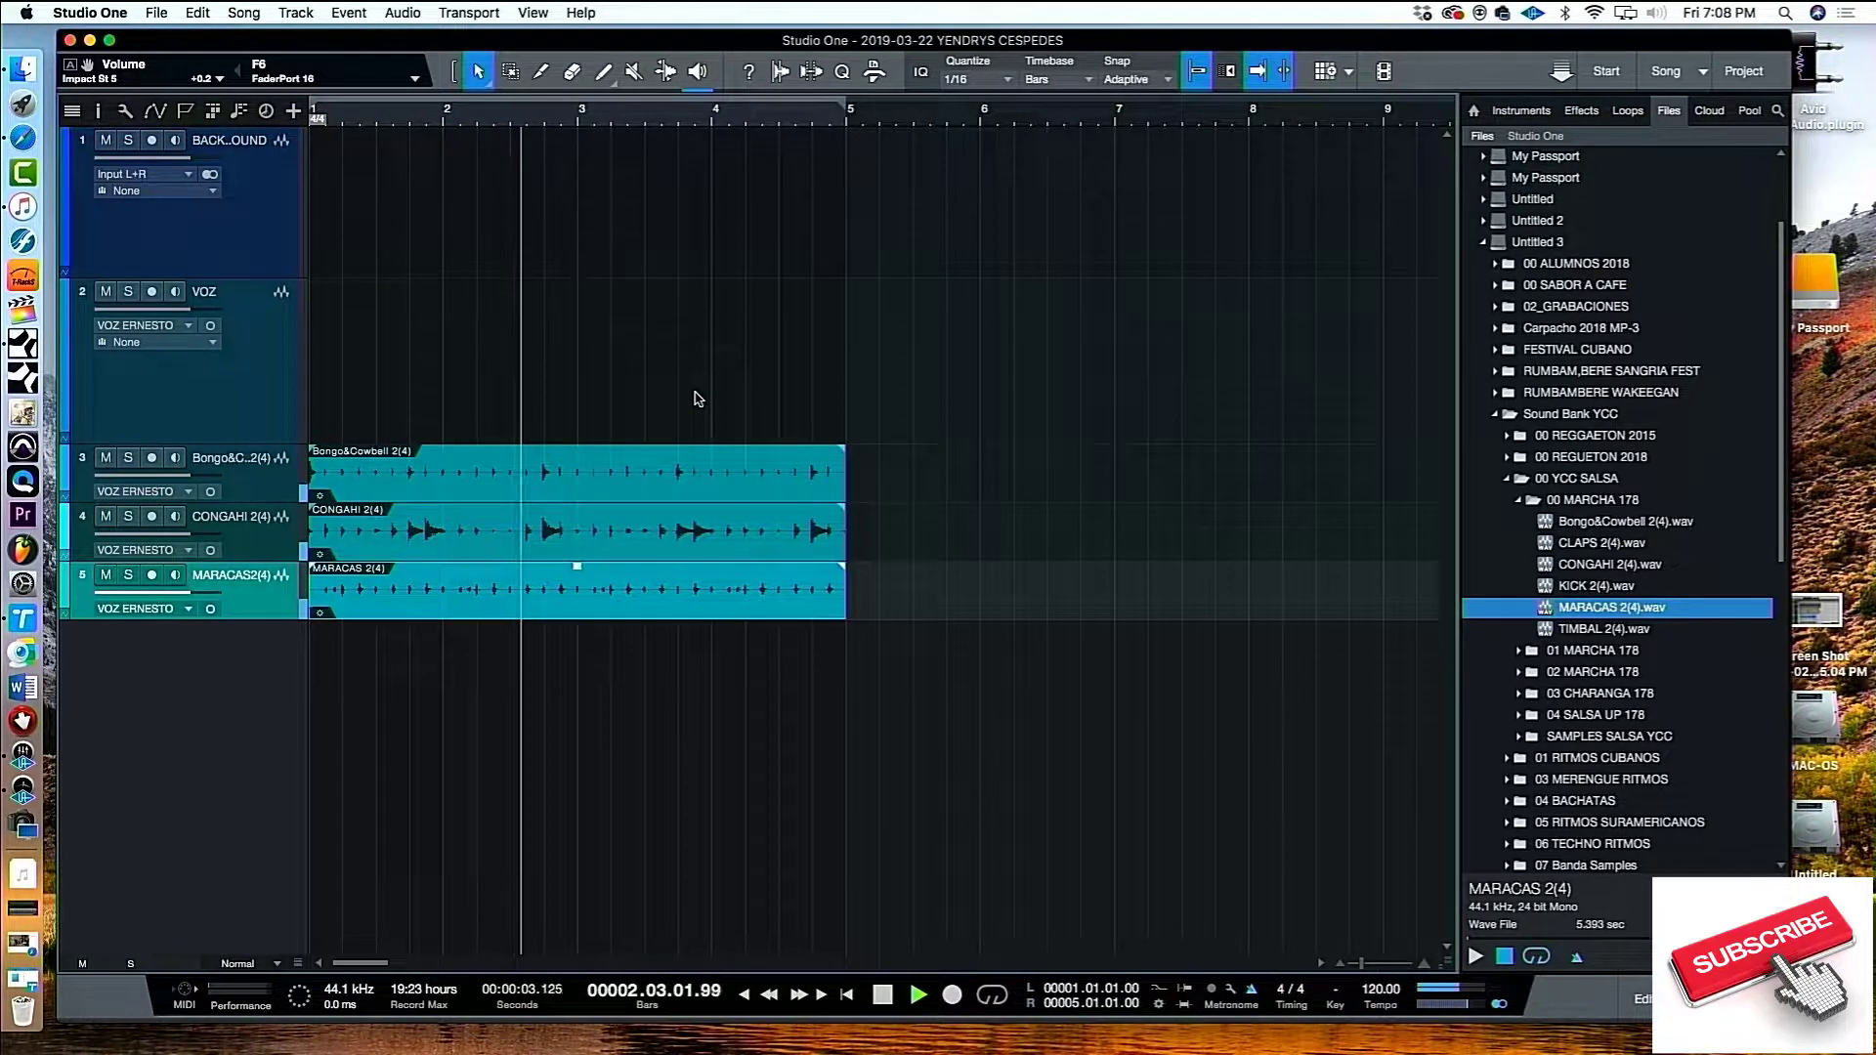
key(space)
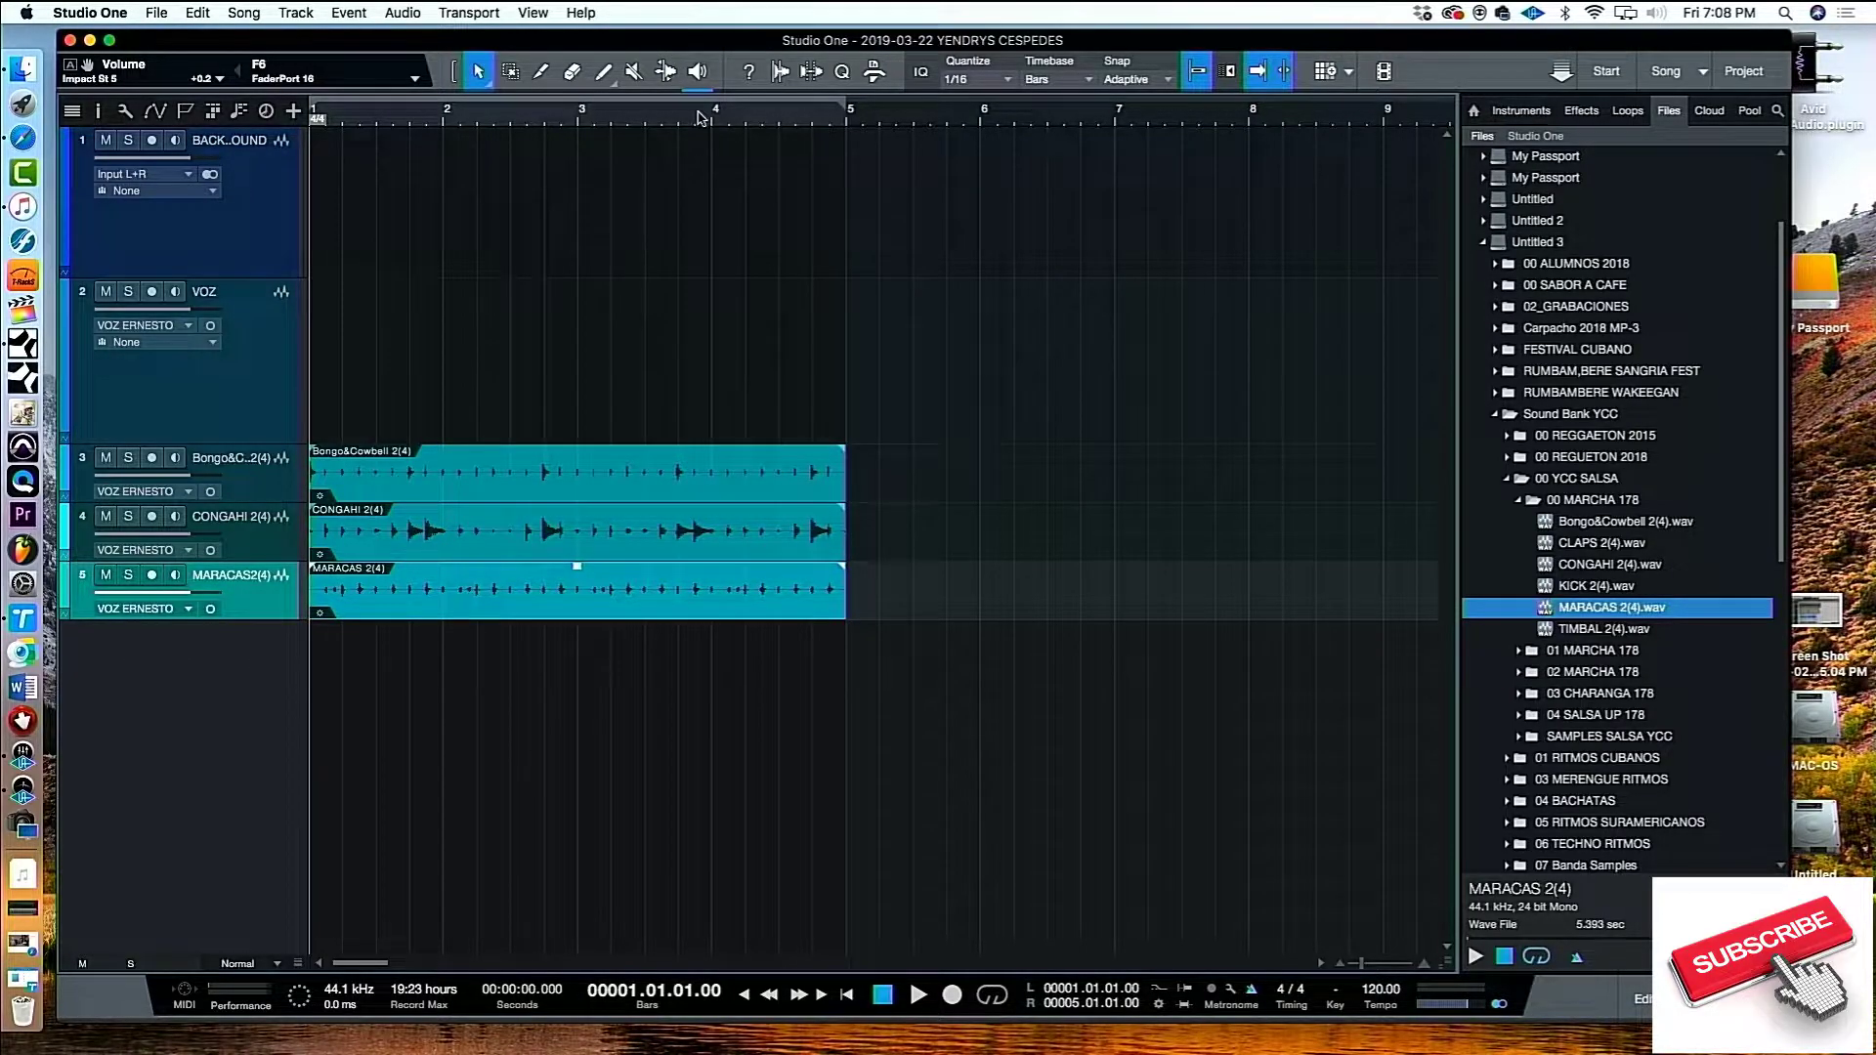
Select the bongo, conga and maracas loops and duplicate them three times, filling the tracks up to bar 17
key(w)
key(w)
drag(621, 446, 478, 599)
click(570, 491)
drag(575, 446, 387, 600)
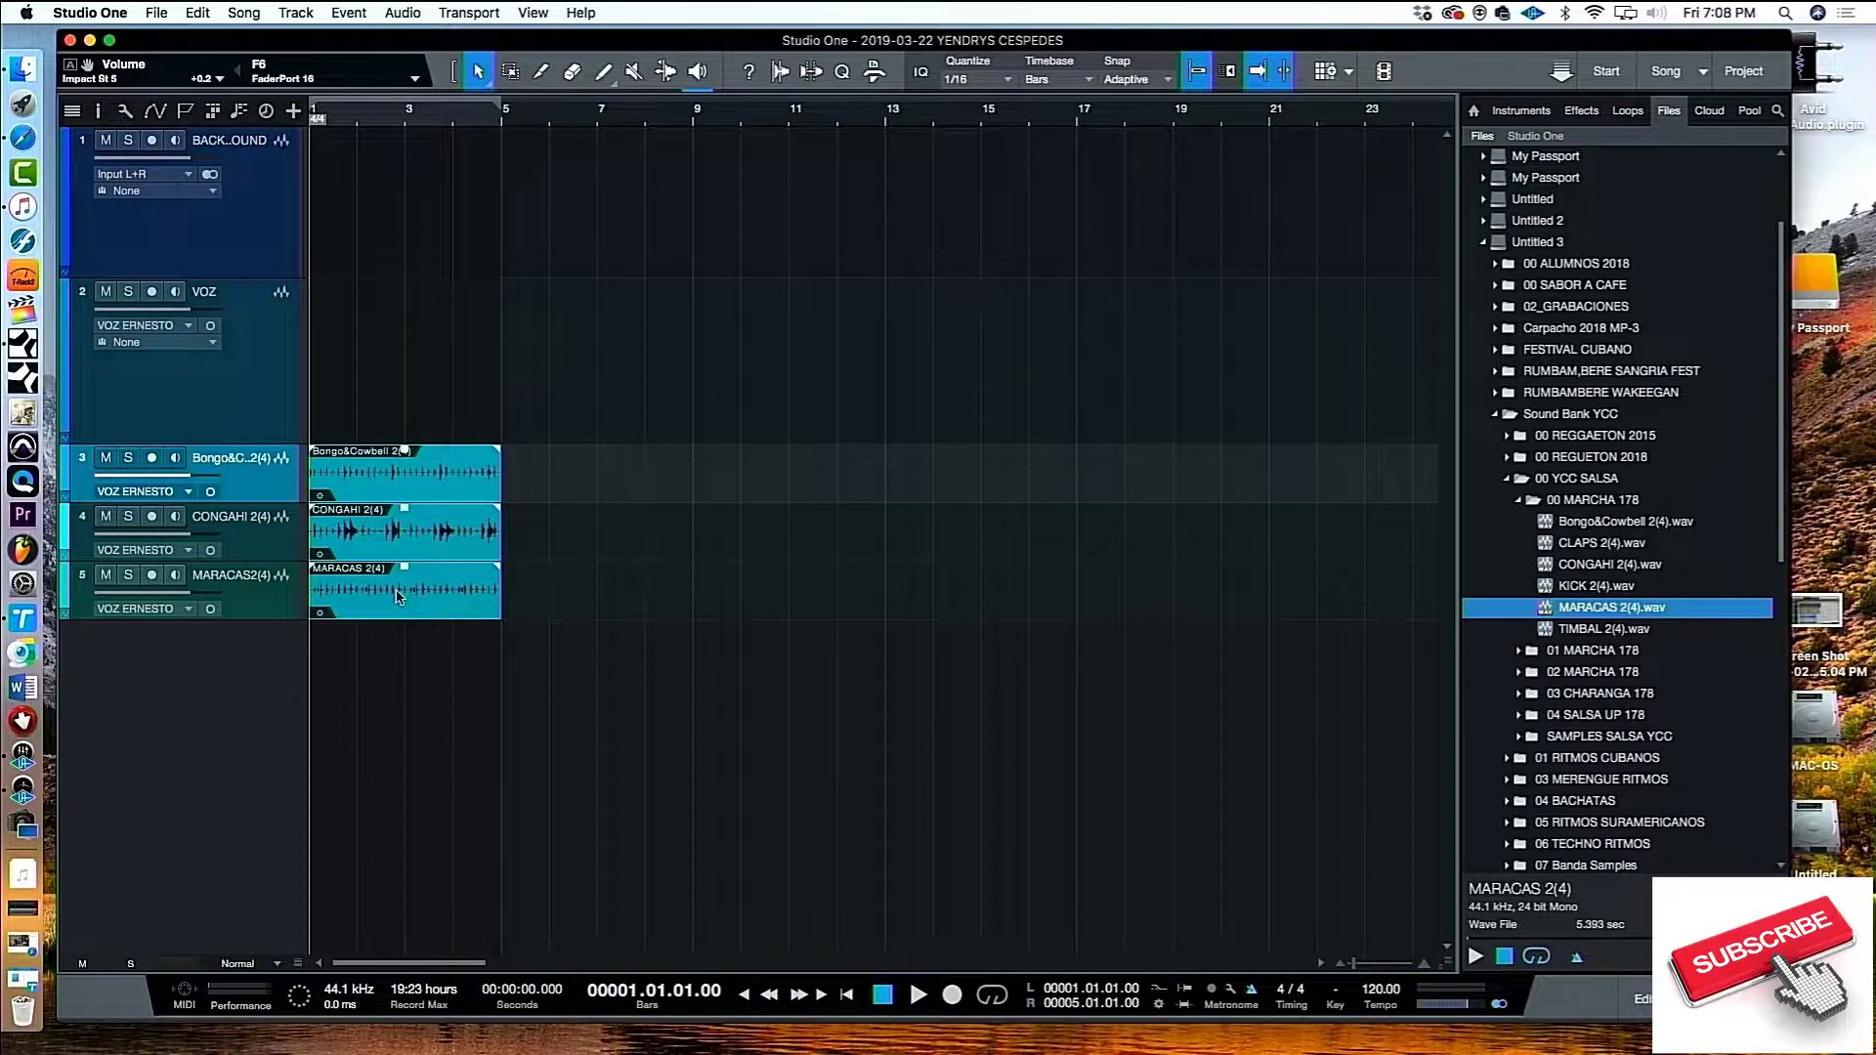
key(d)
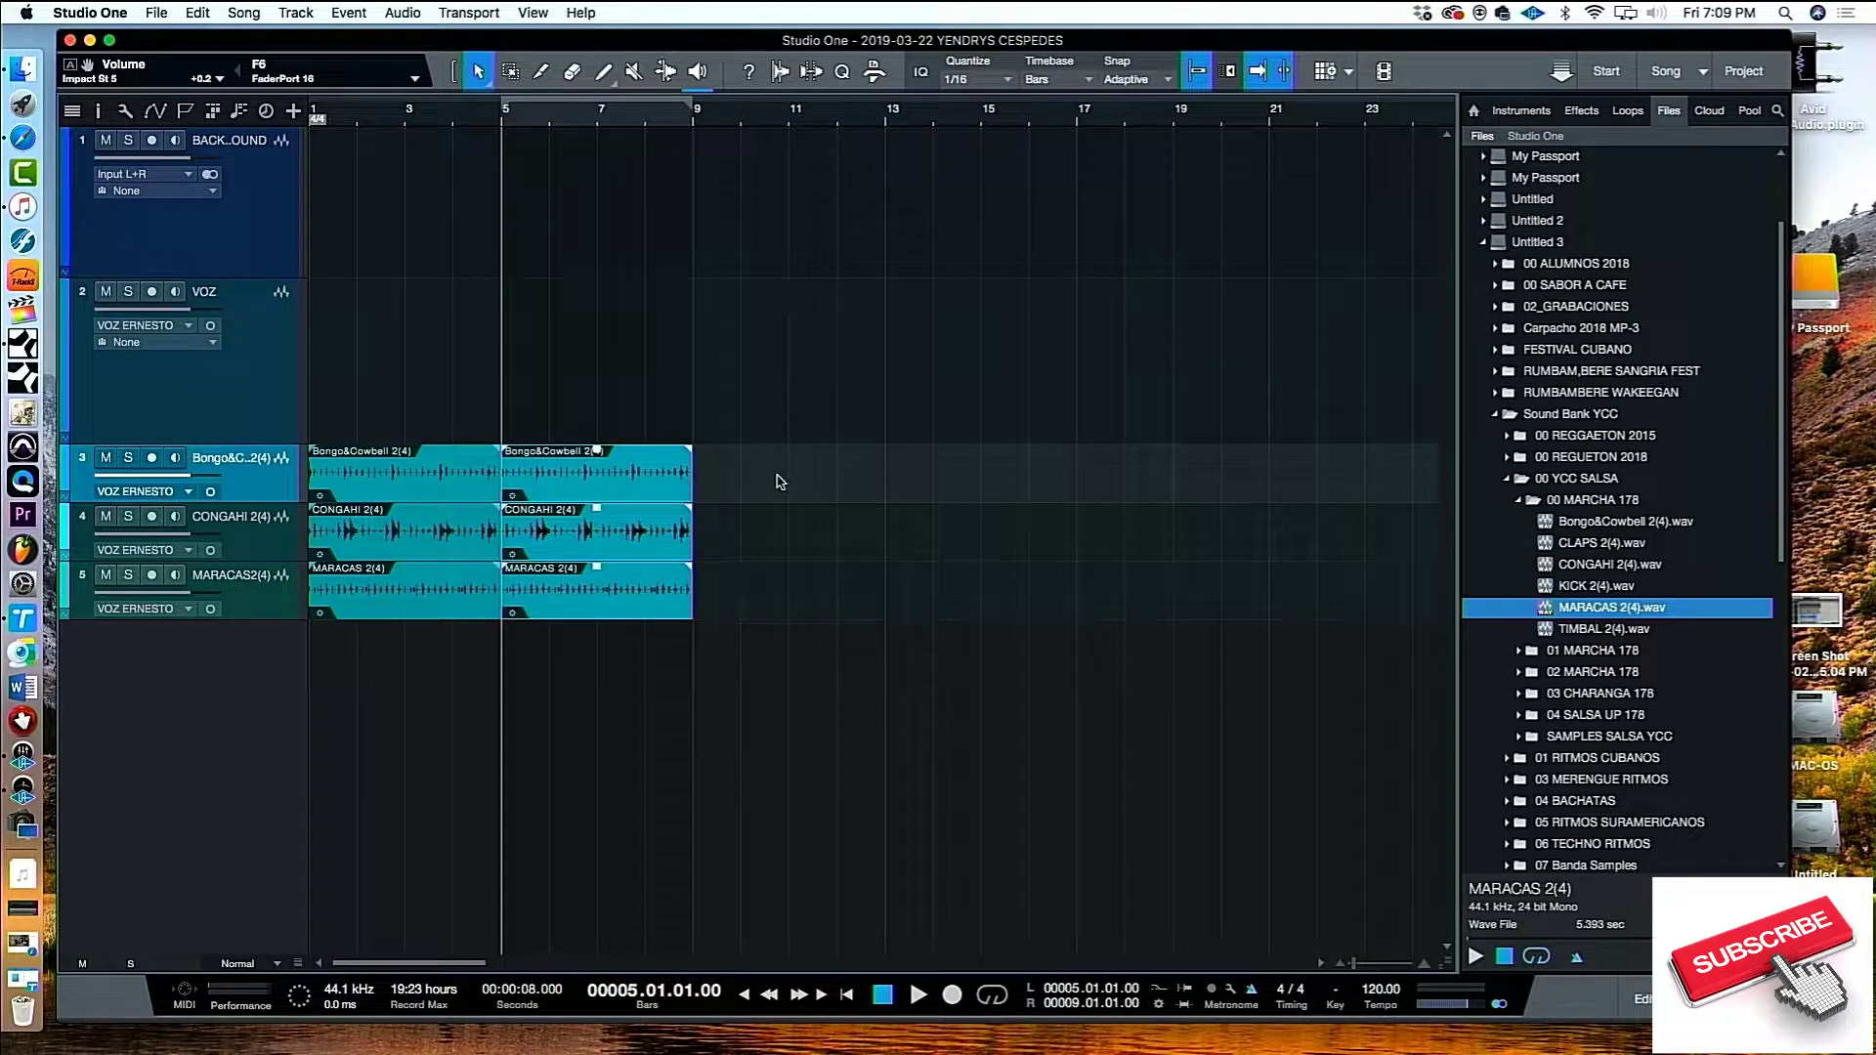
key(d)
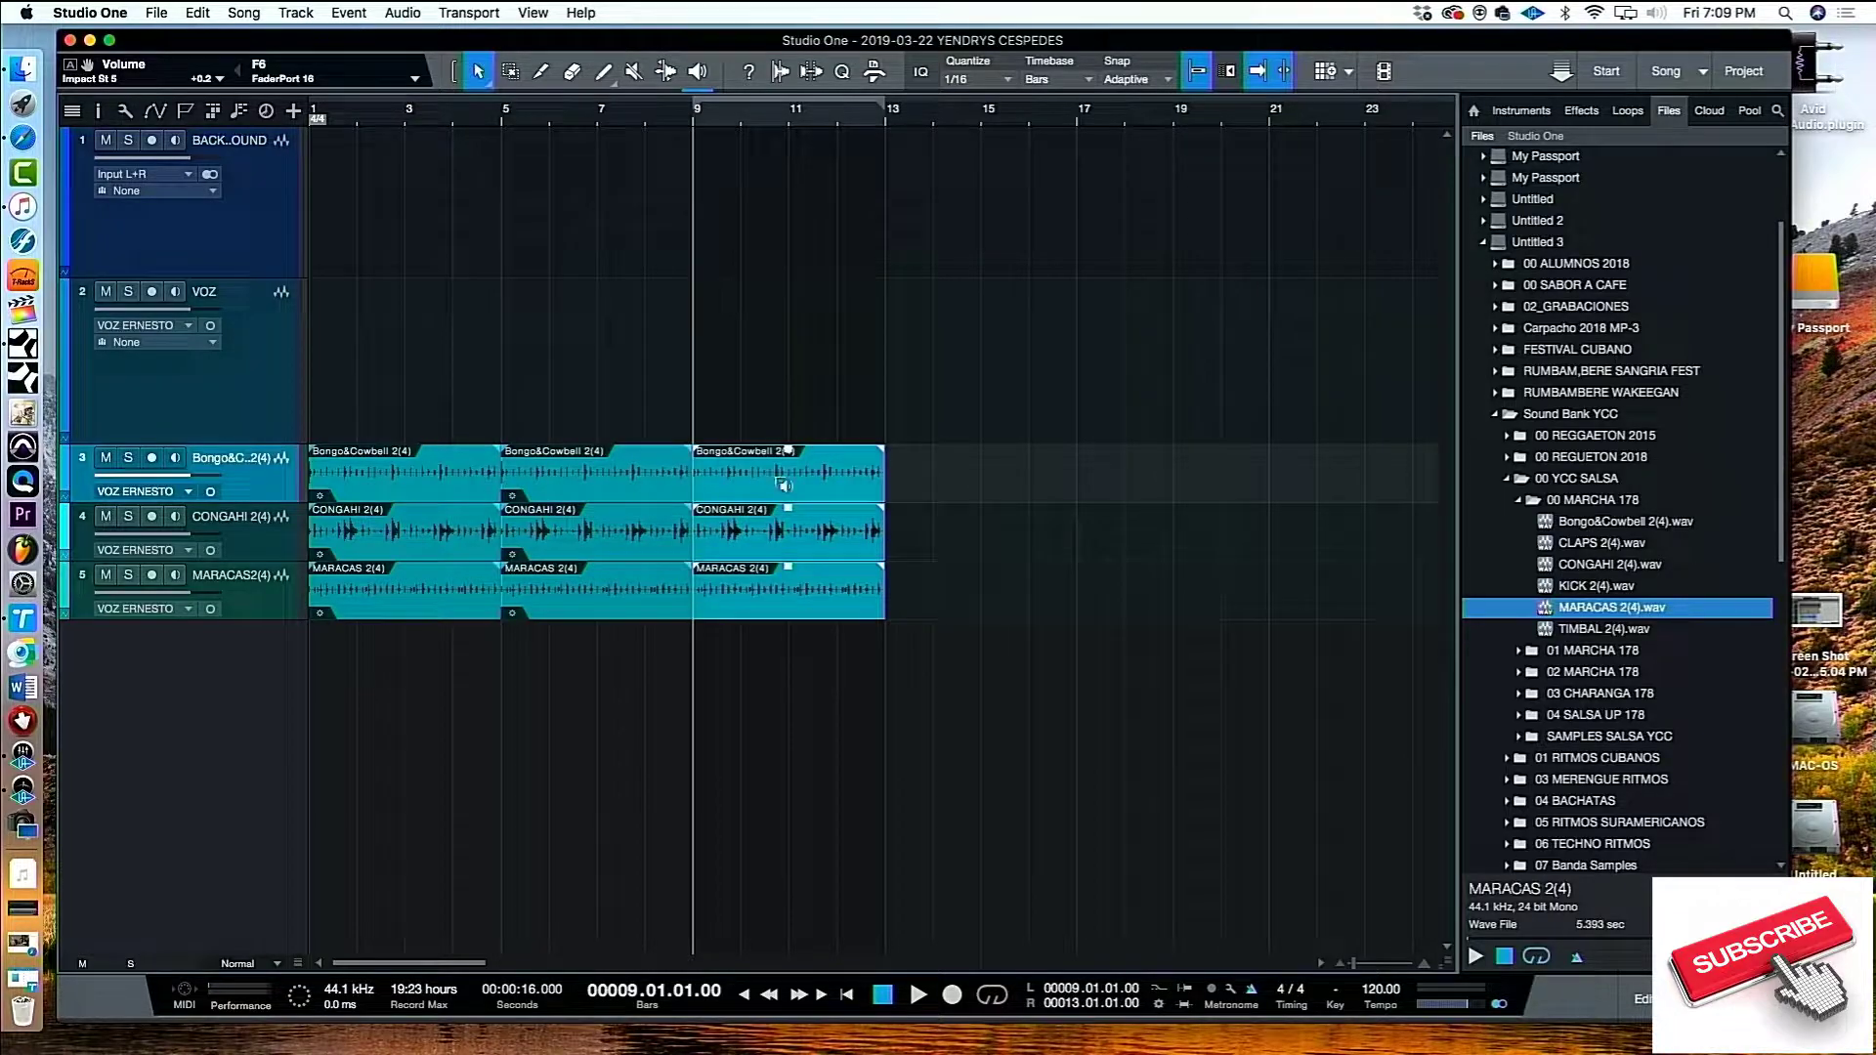
key(d)
Duplicate all the percussion clips once to extend them to bar 33, and play the song from the start
drag(1112, 489, 336, 614)
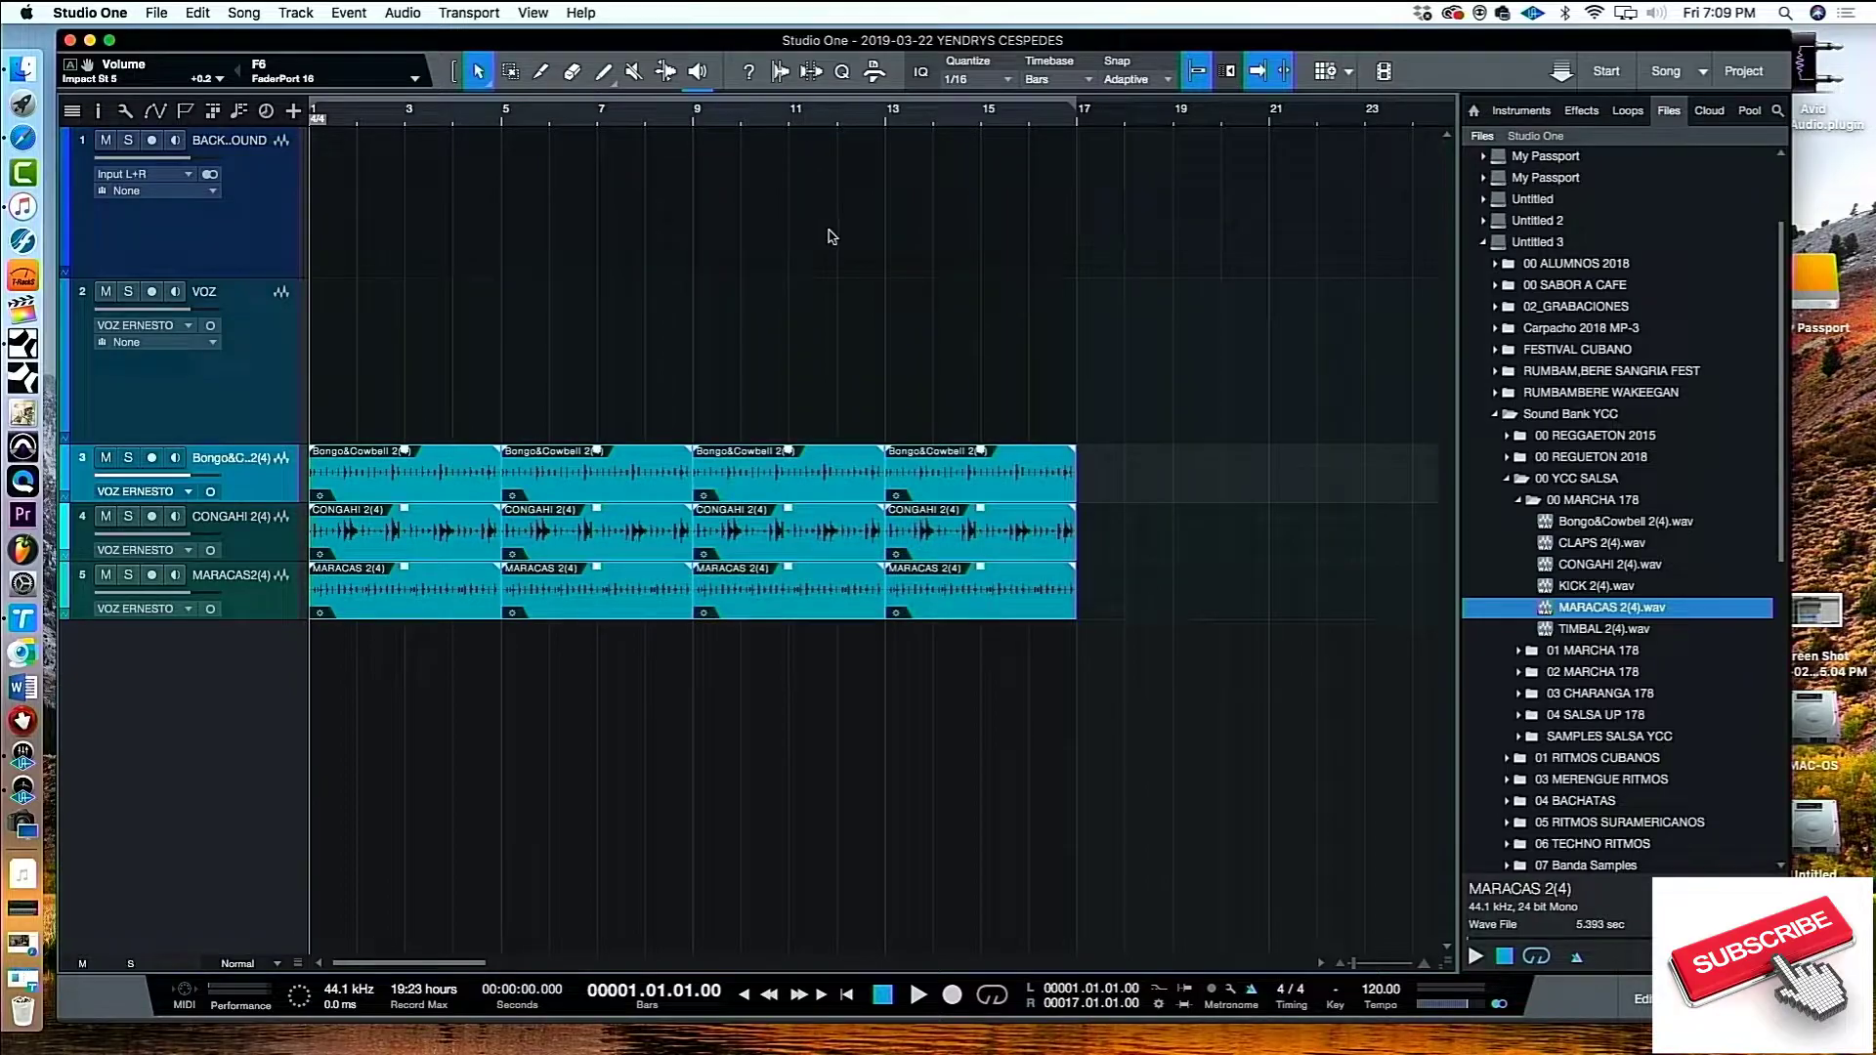
key(w)
key(w)
key(d)
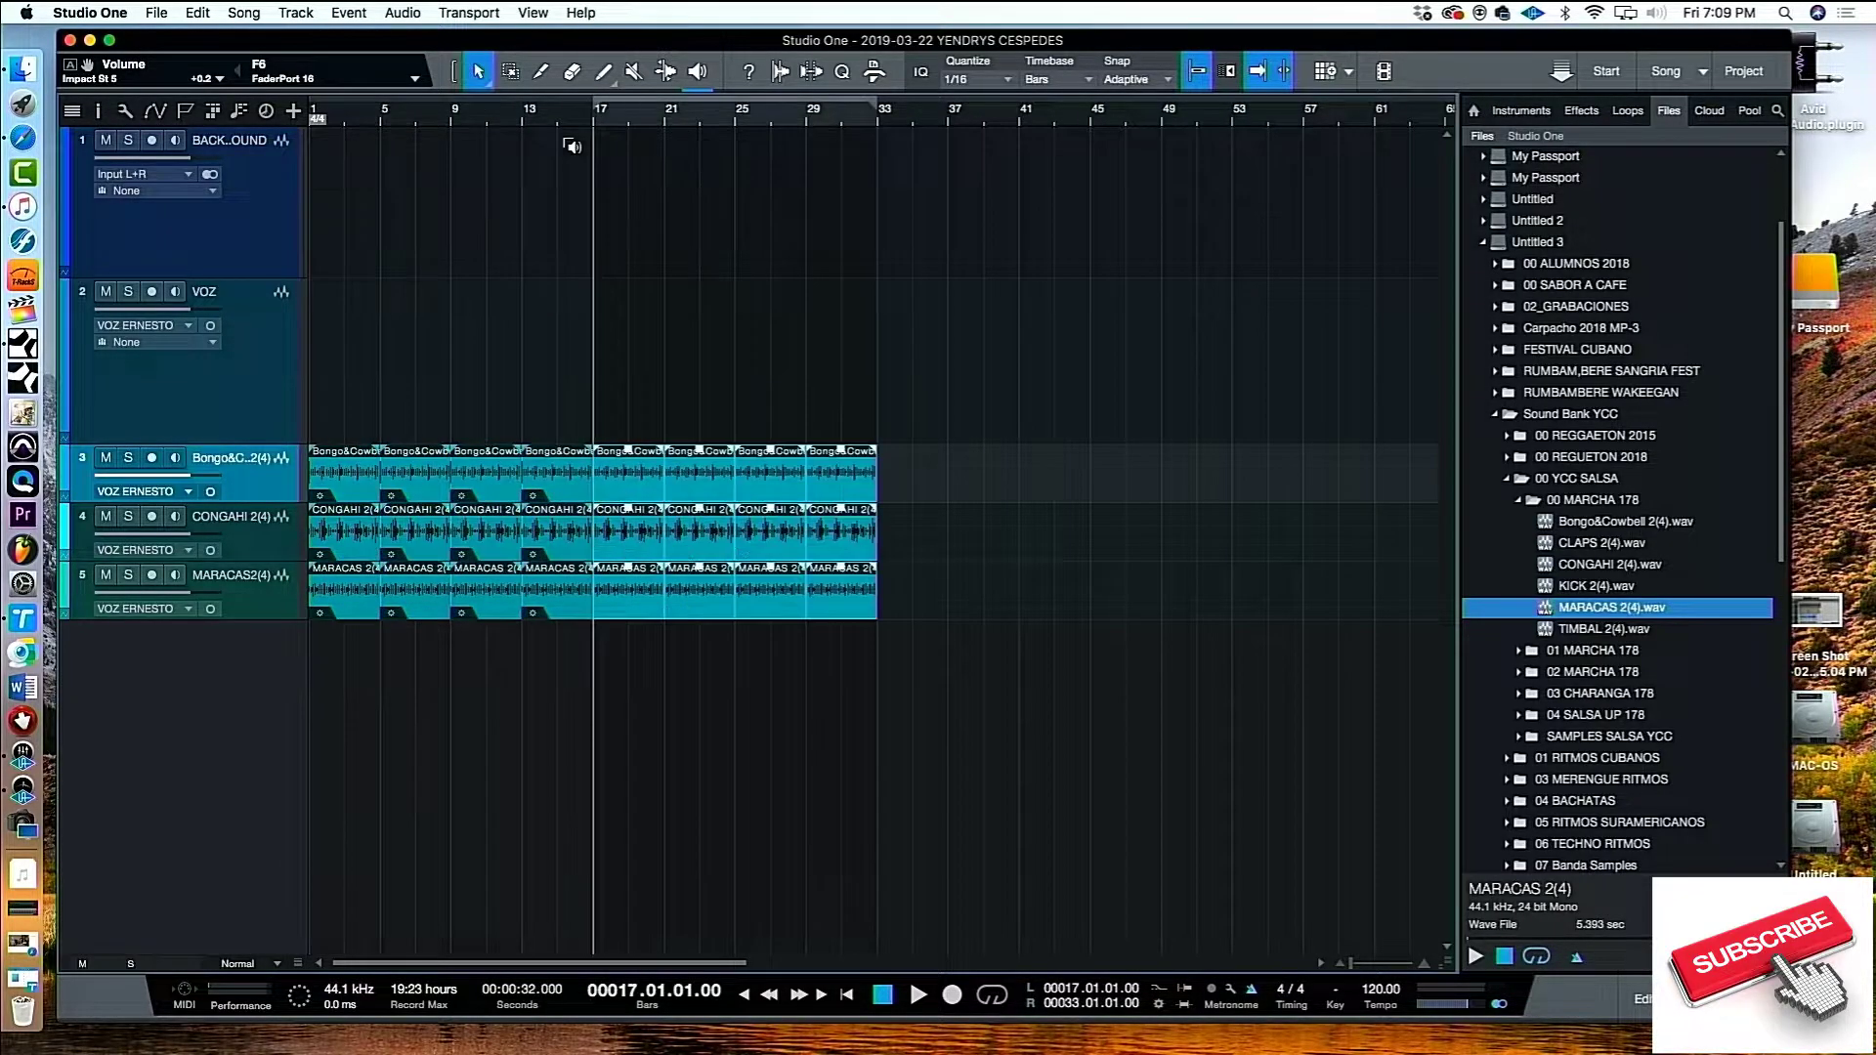
key(comma)
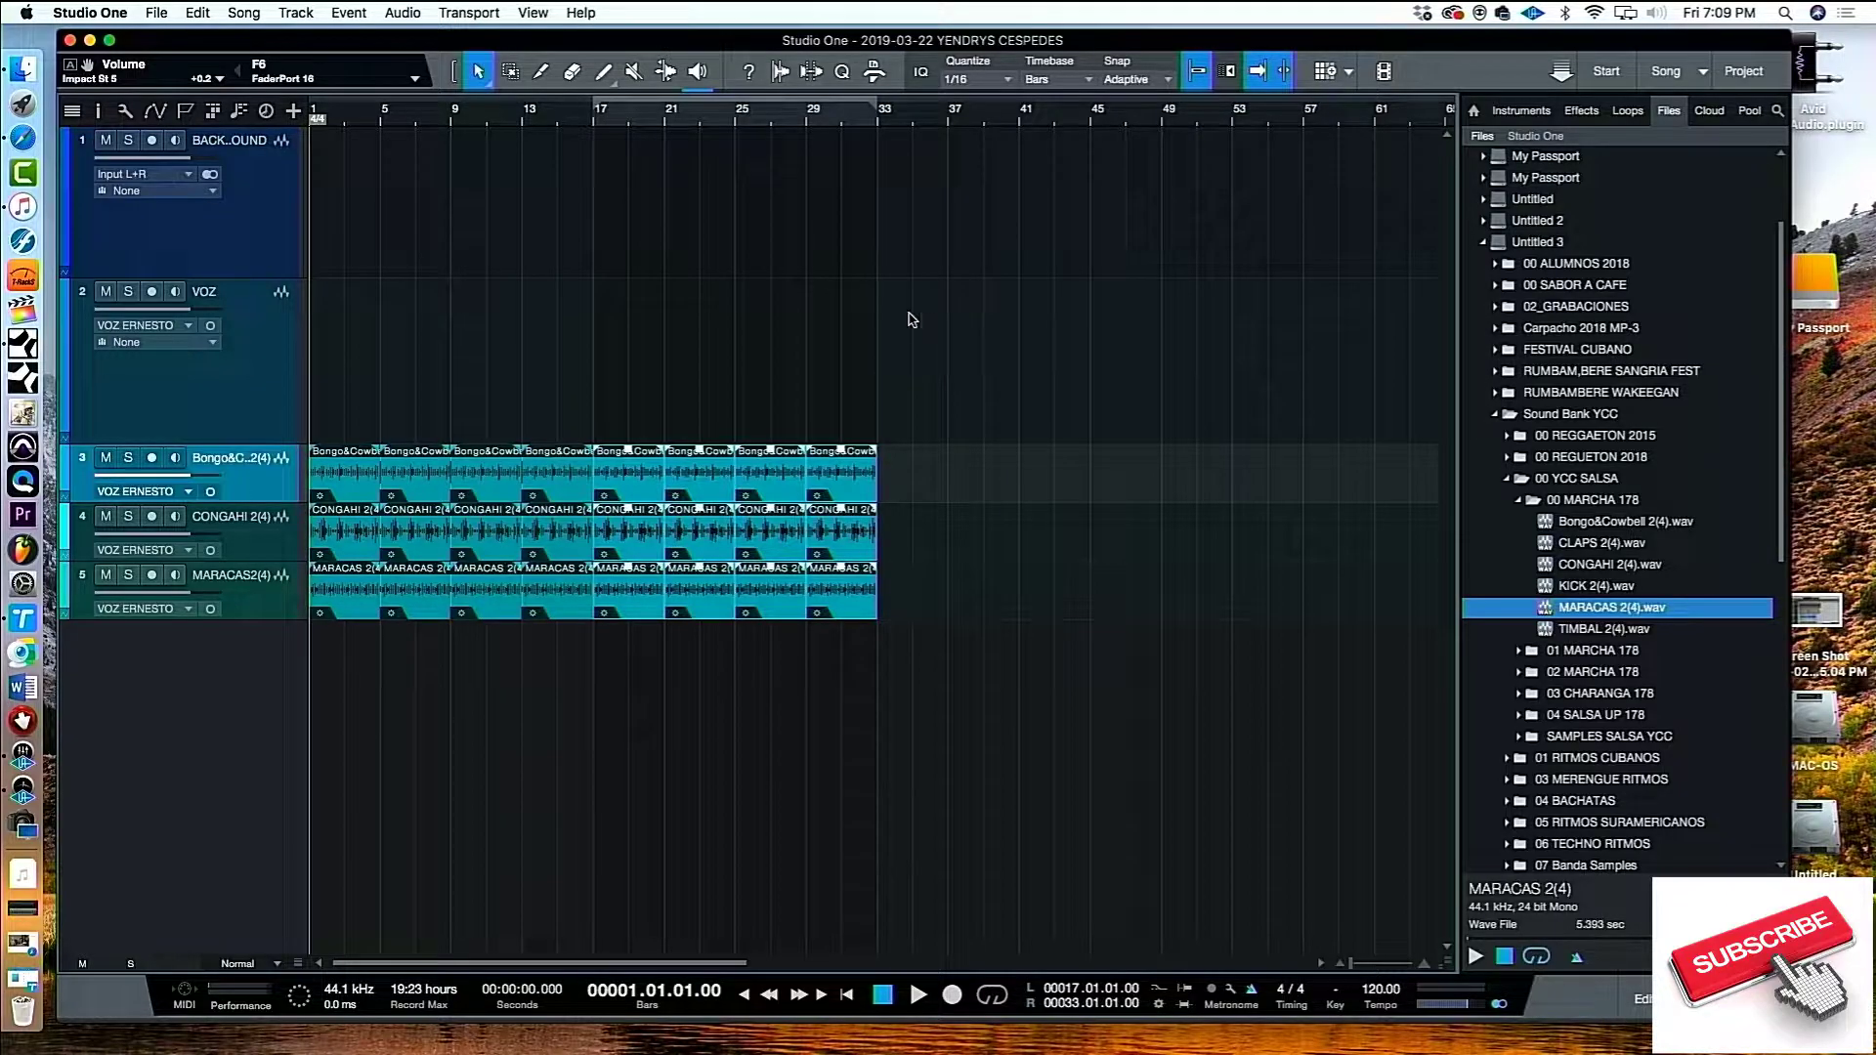
key(space)
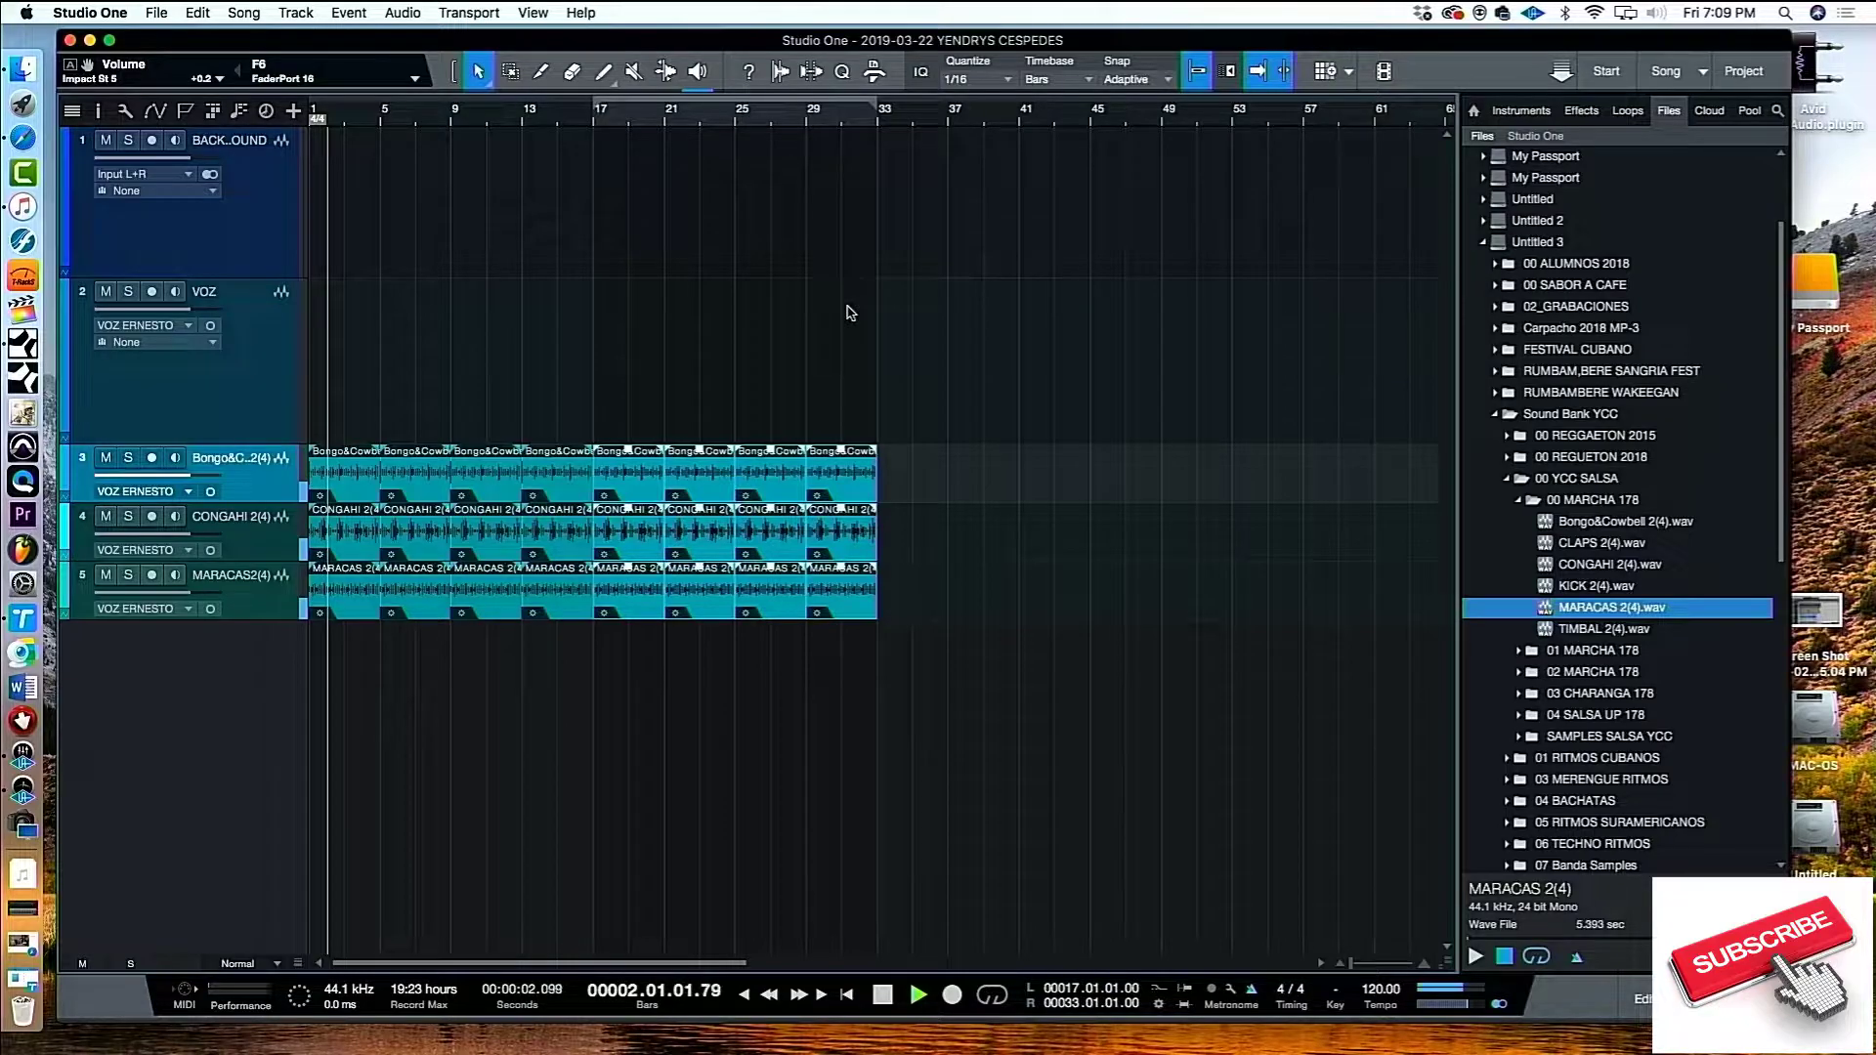
key(space)
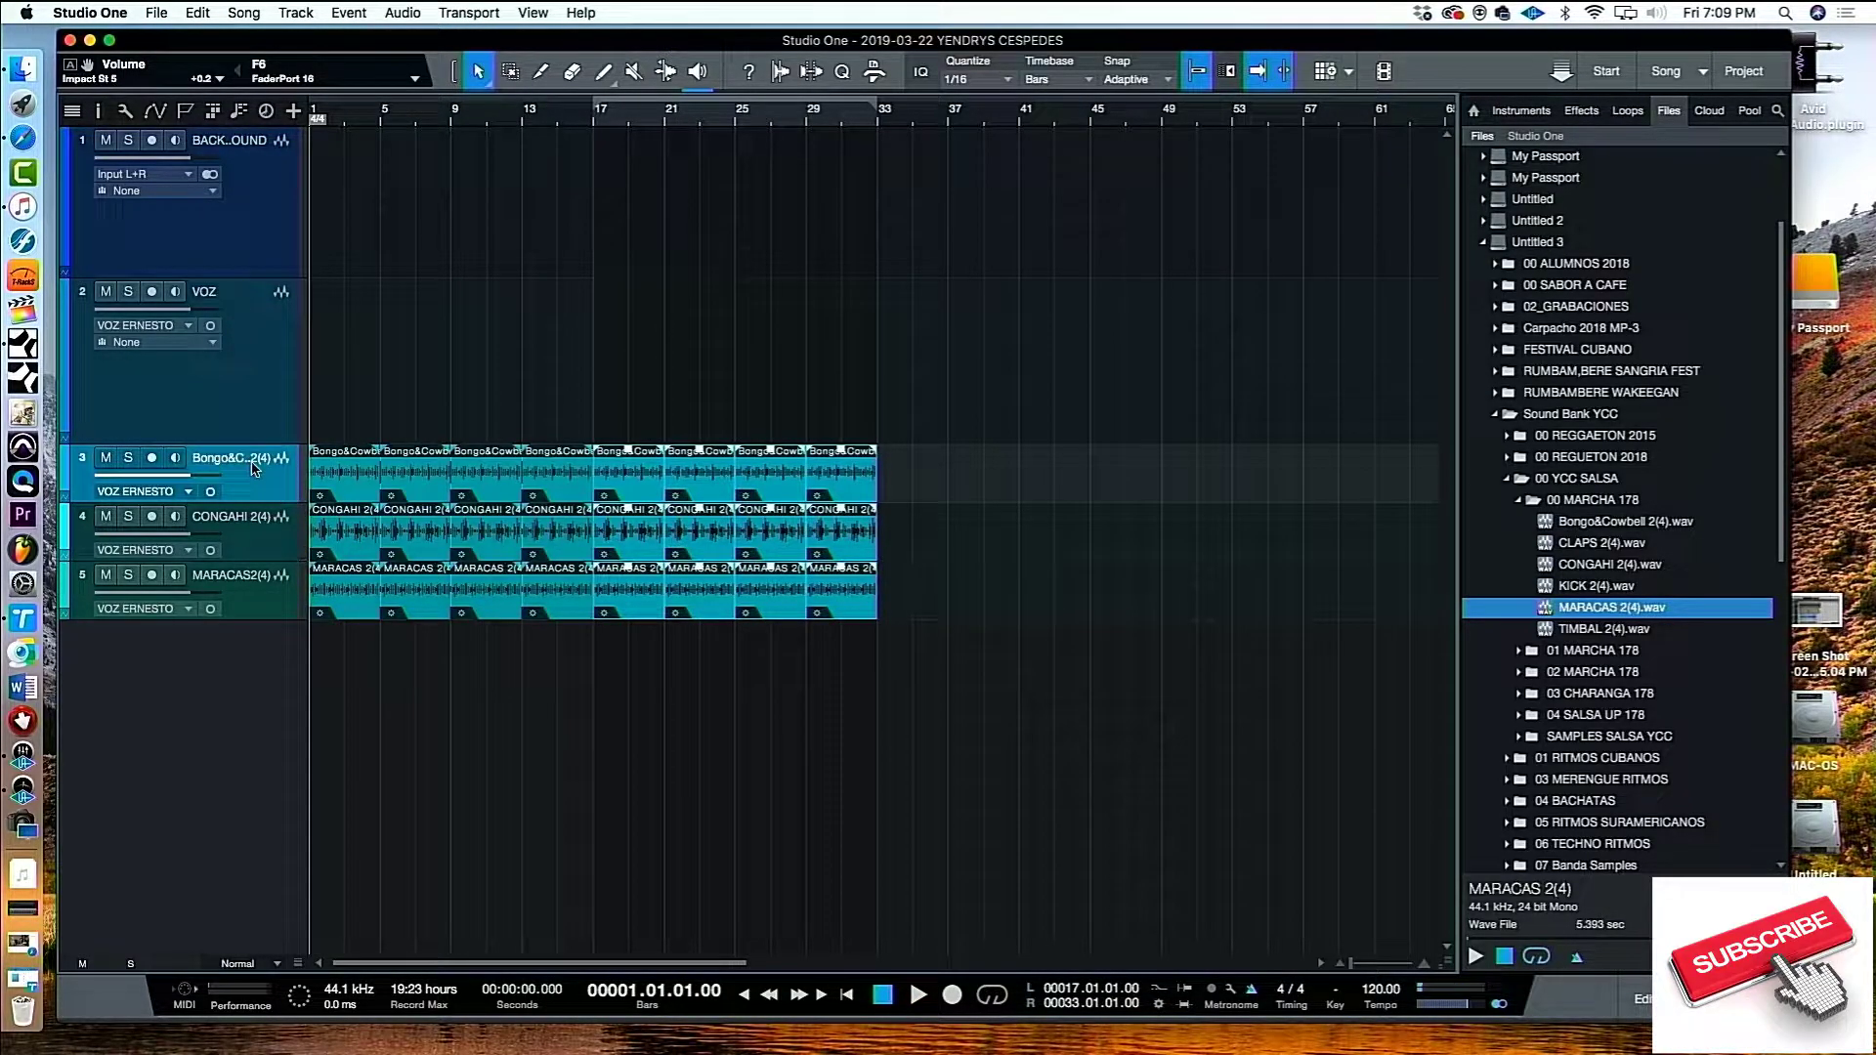
Rename the three percussion tracks as Bongoell 2(4), CONGA2(4) and MARACAS
key(Tab)
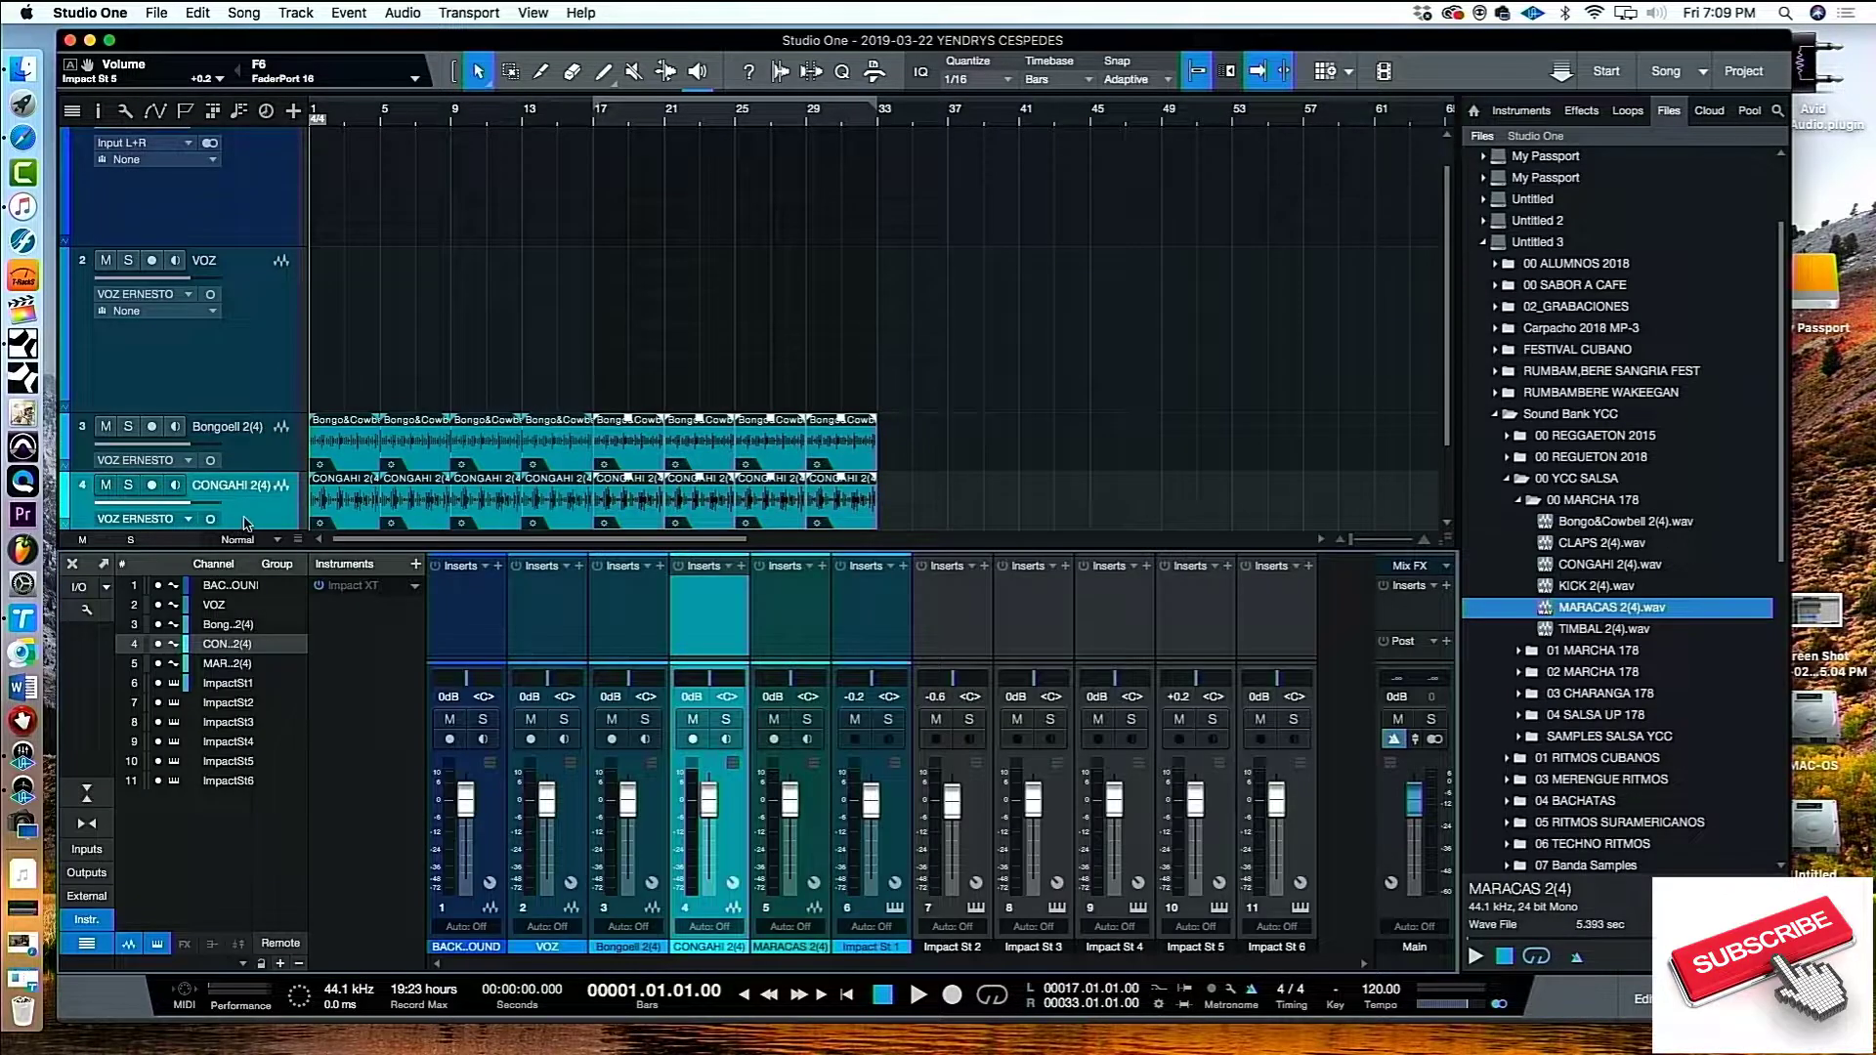
key(Tab)
key(BackSpace)
key(BackSpace)
key(BackSpace)
key(BackSpace)
key(Return)
Colour the bongo track yellow and the conga track orange-red
click(67, 479)
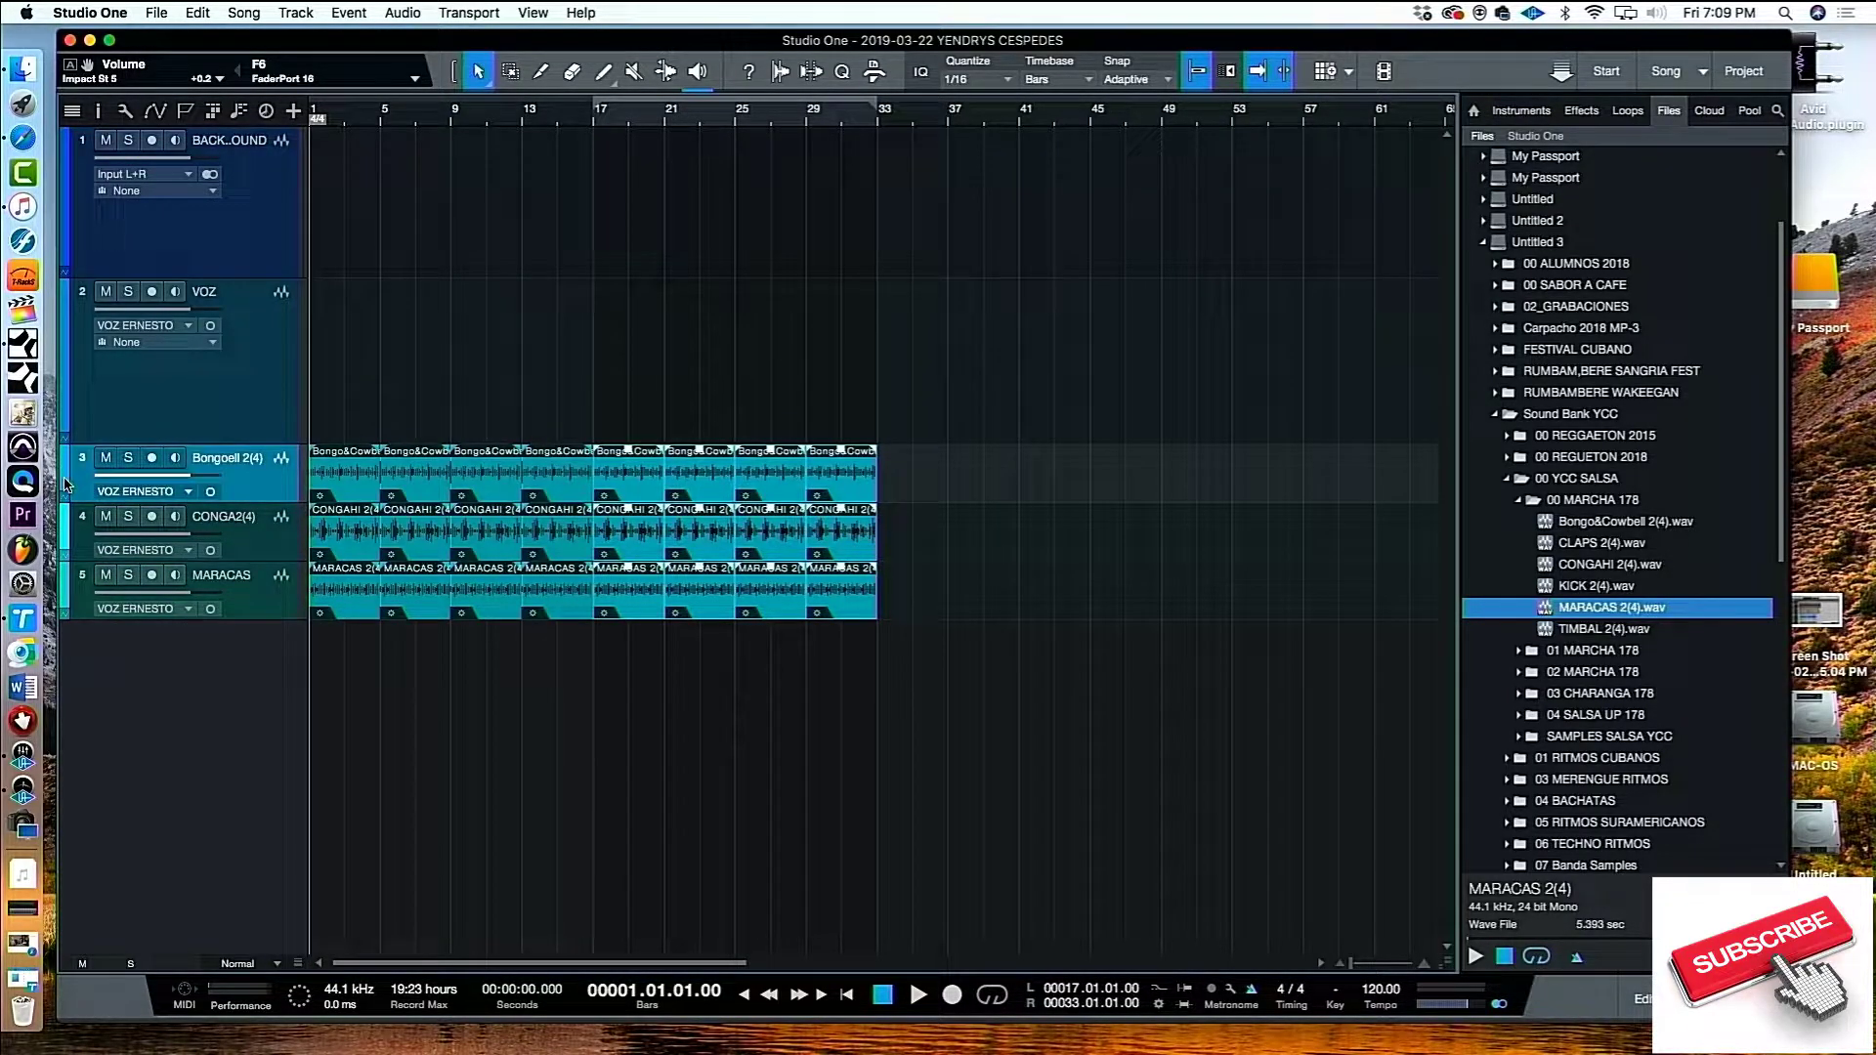
click(66, 479)
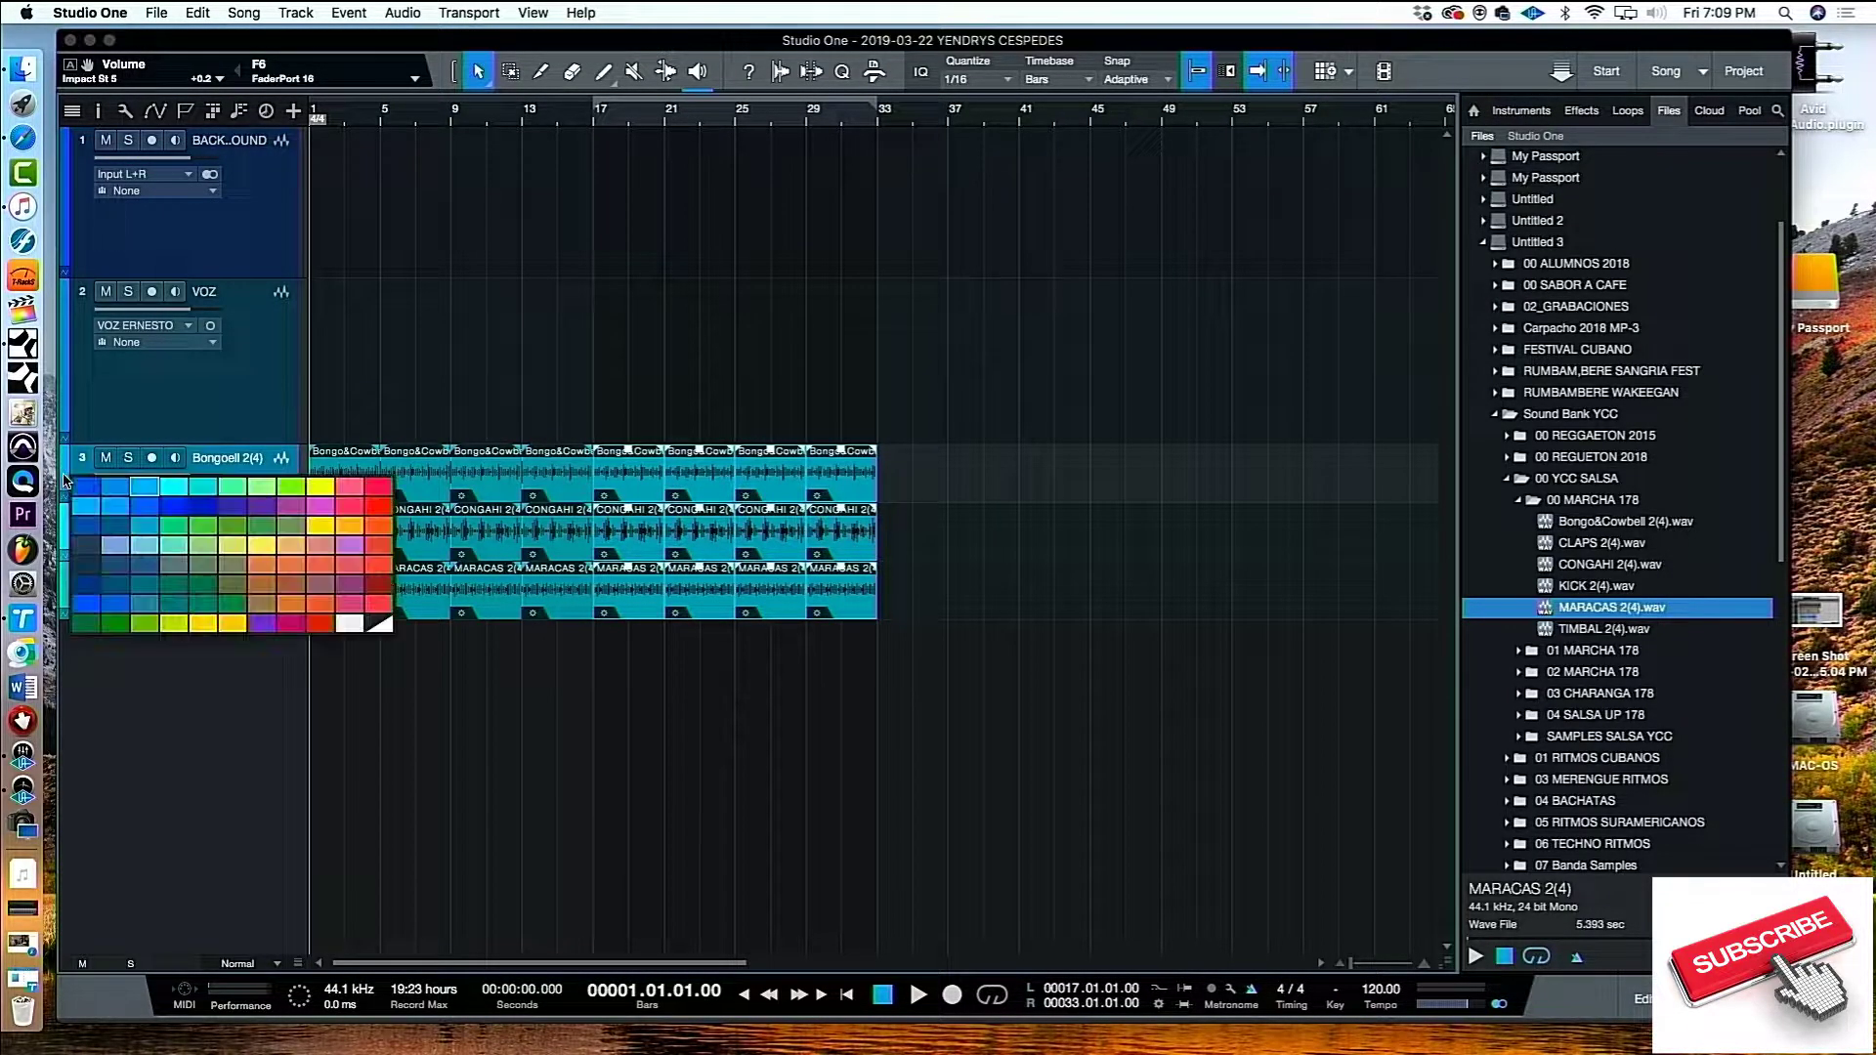
click(341, 524)
click(66, 533)
click(378, 585)
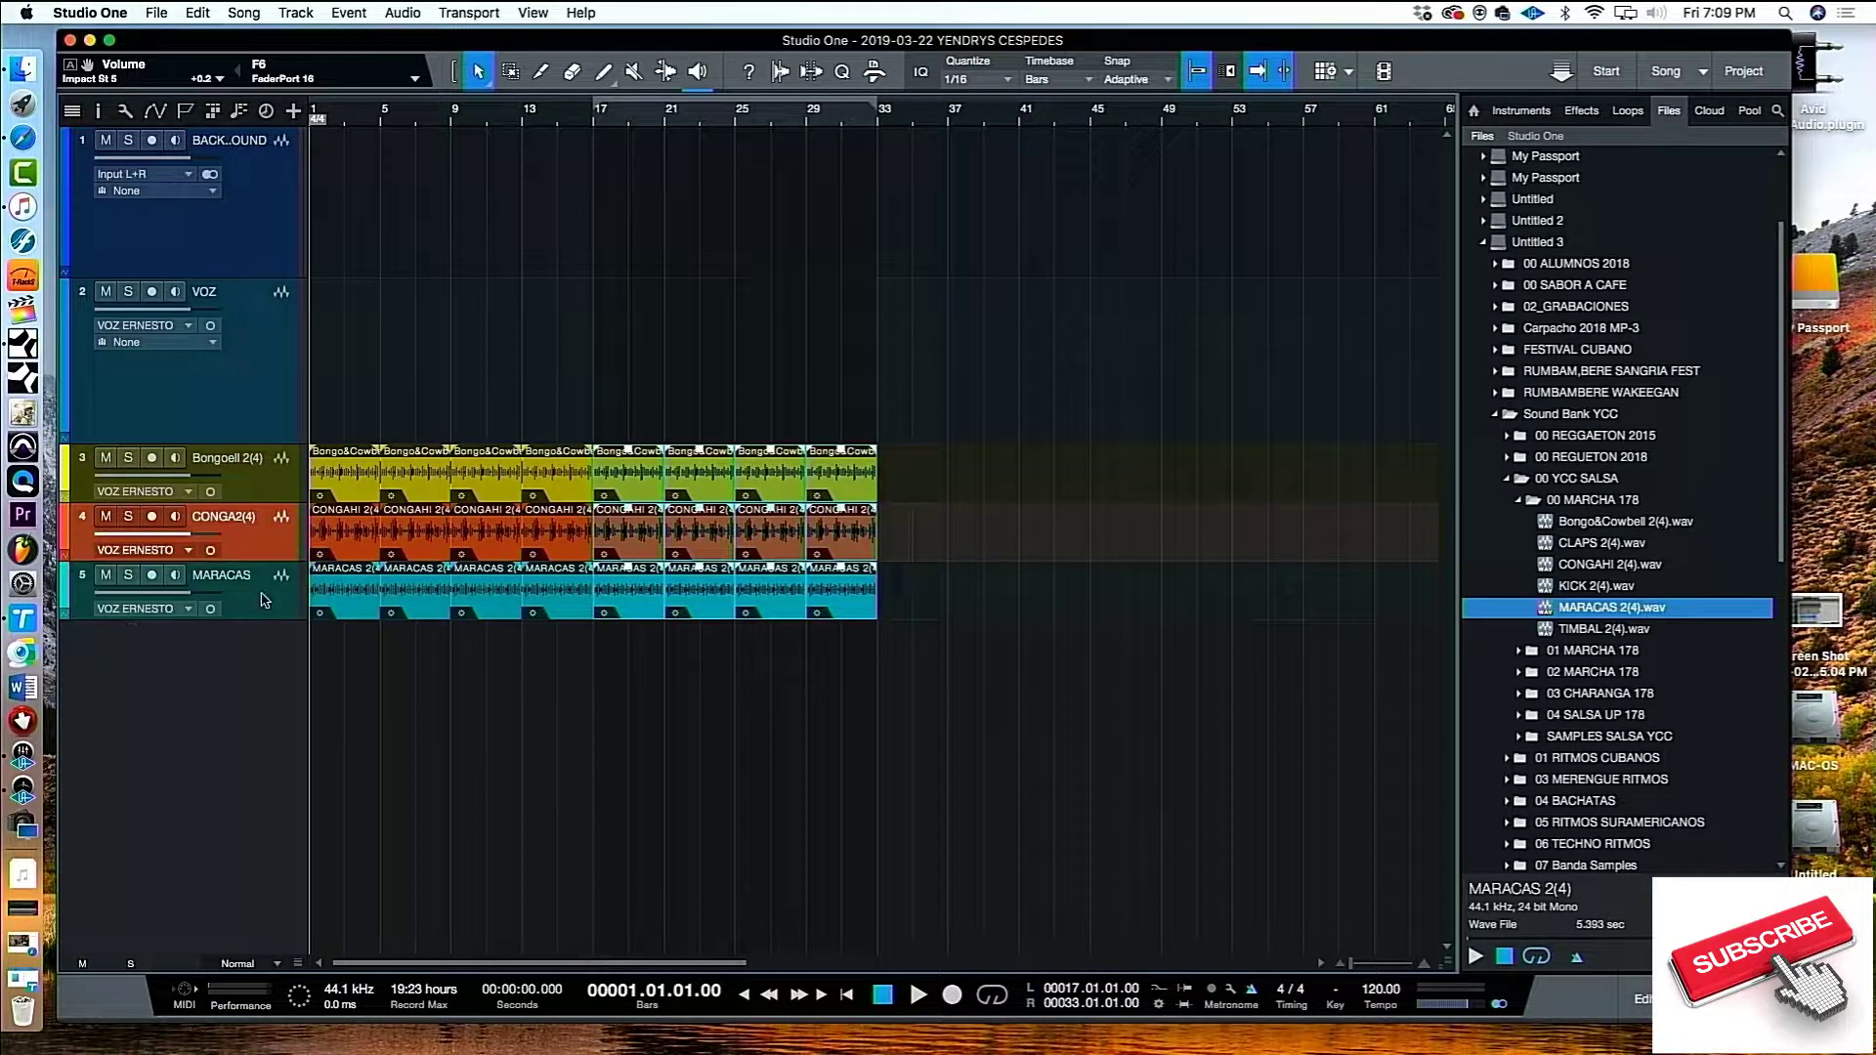
Recolour the bongo track light brown
click(252, 463)
click(65, 476)
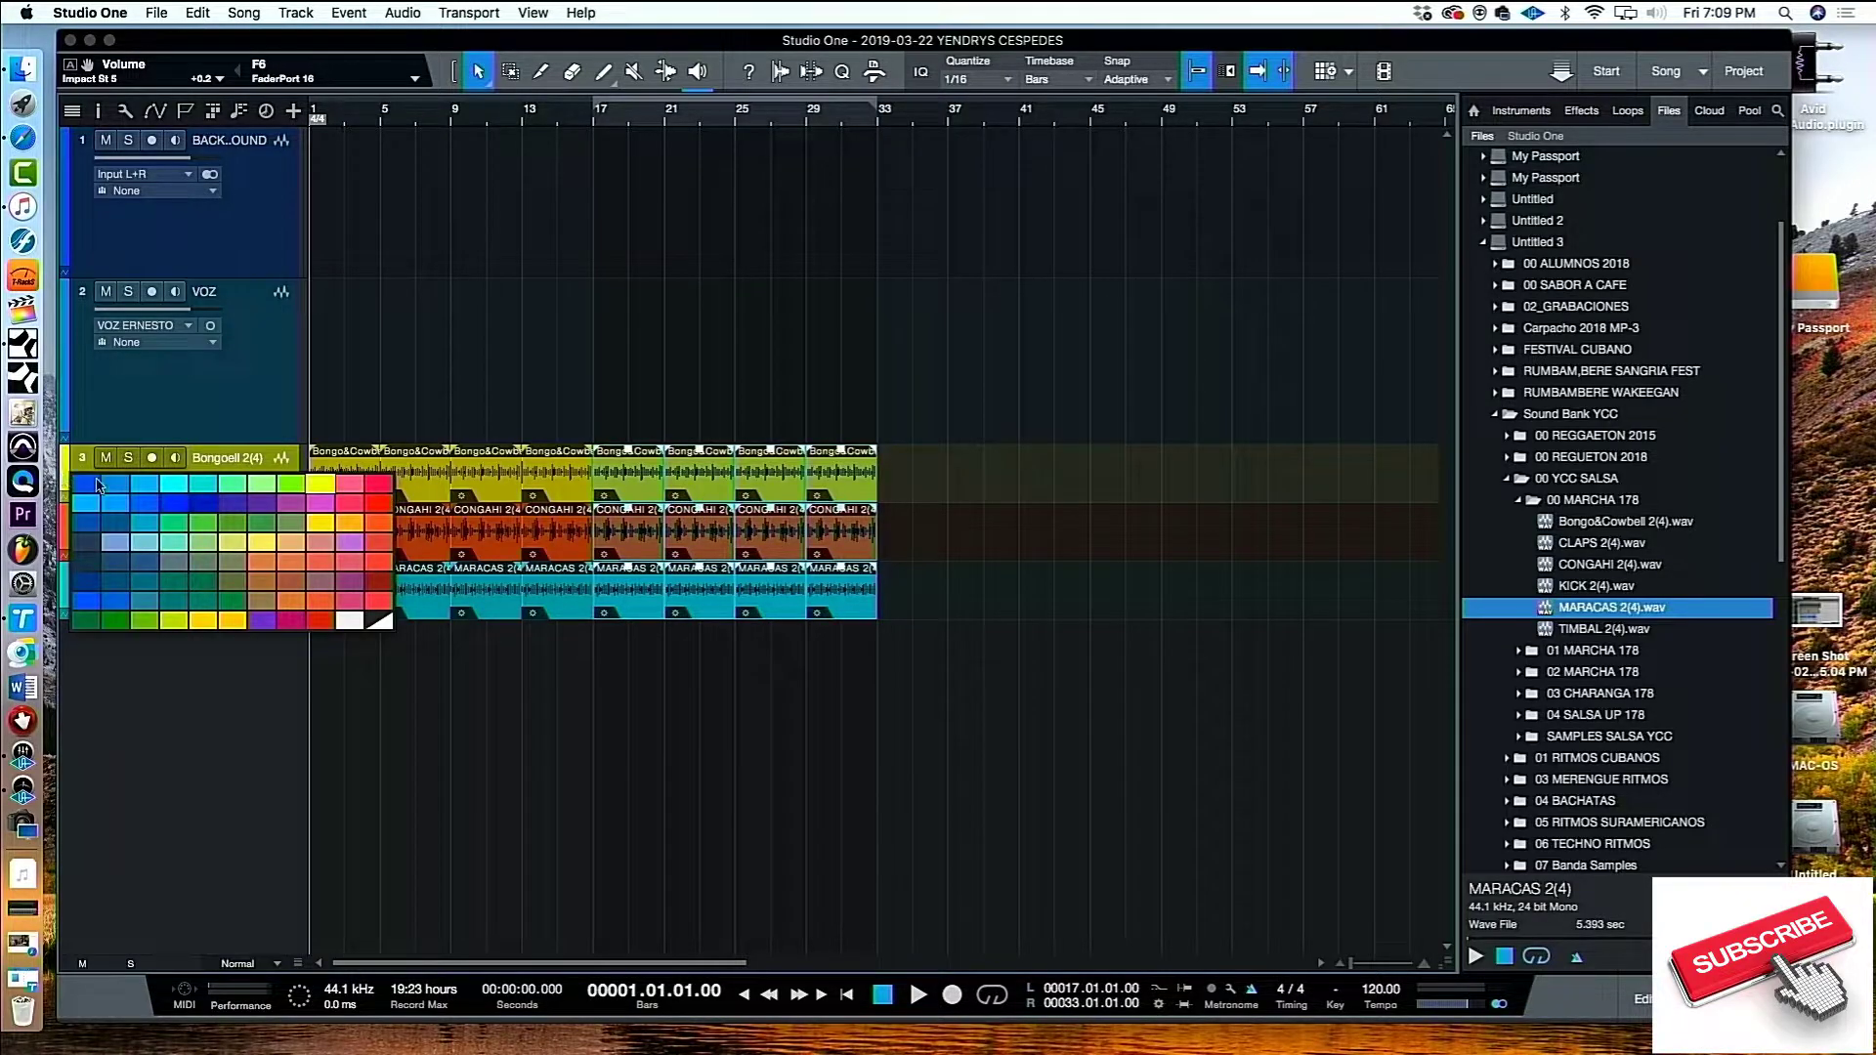
click(269, 608)
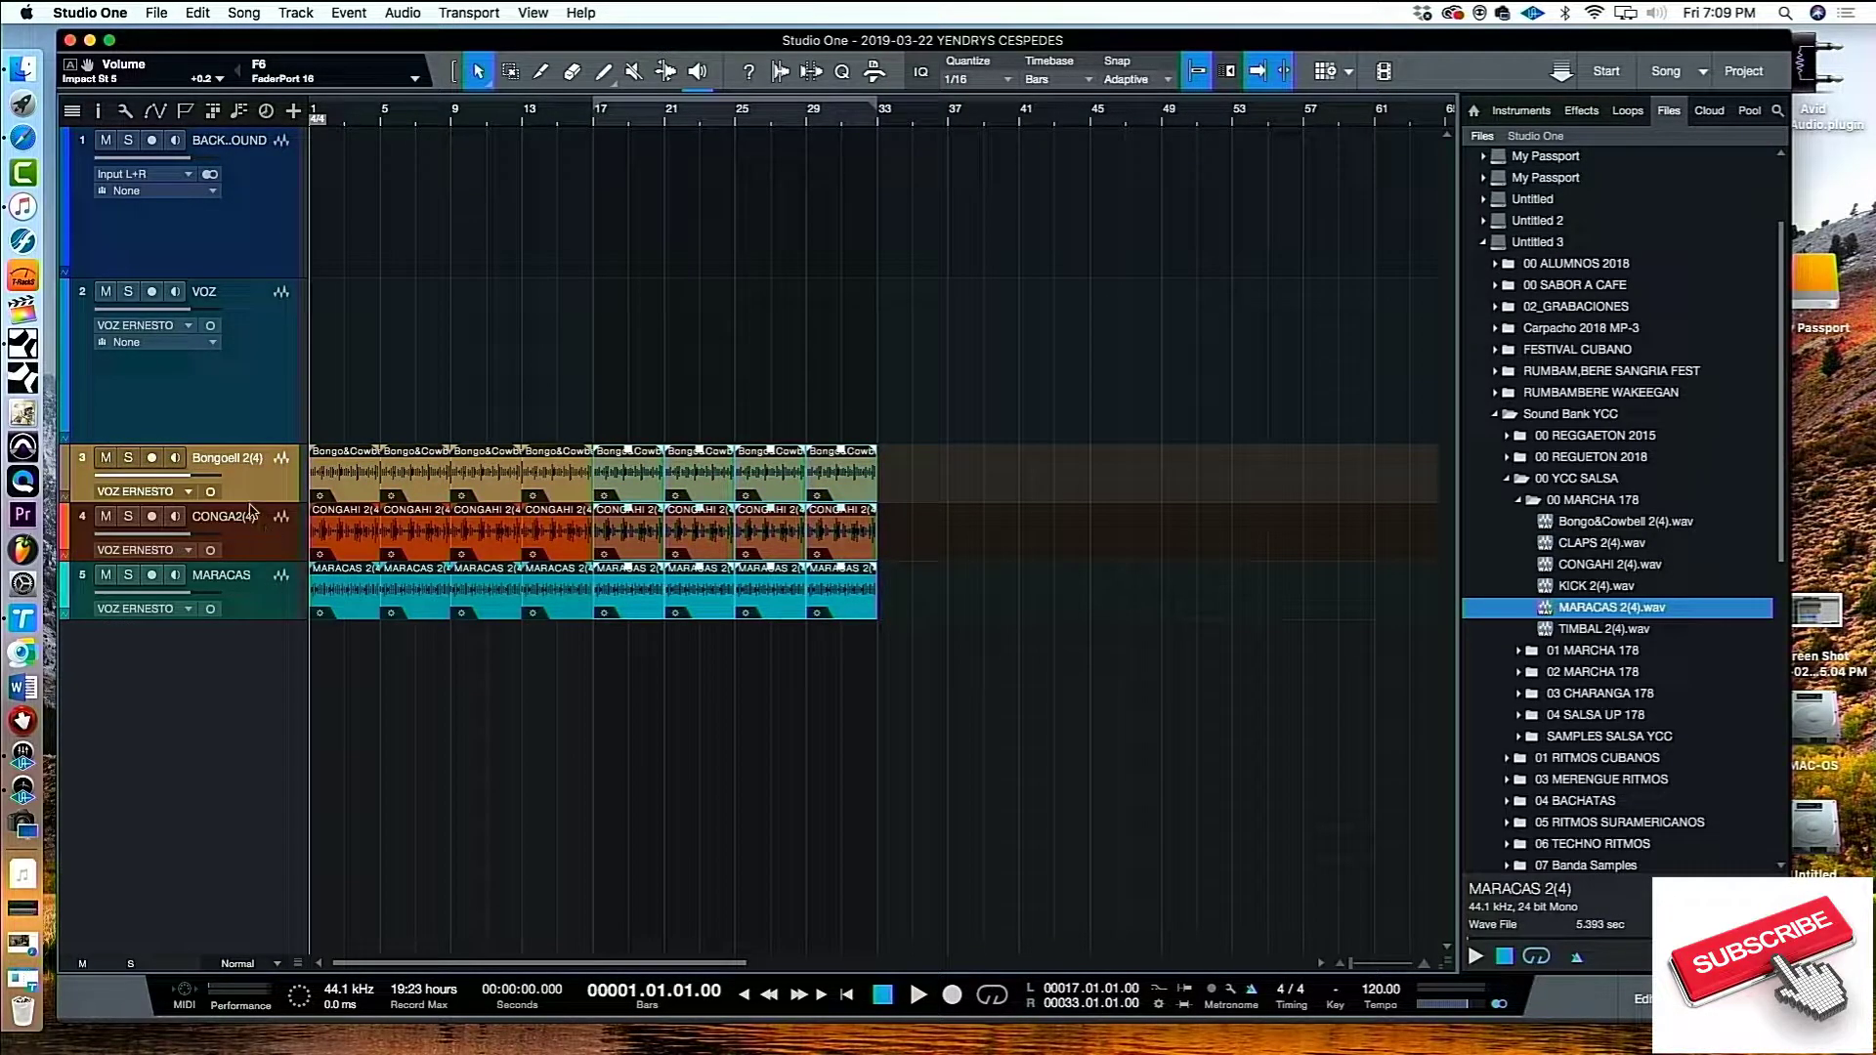
Colour the MARACAS track yellow, play the song briefly from the start and select the bongo track
click(252, 536)
click(258, 593)
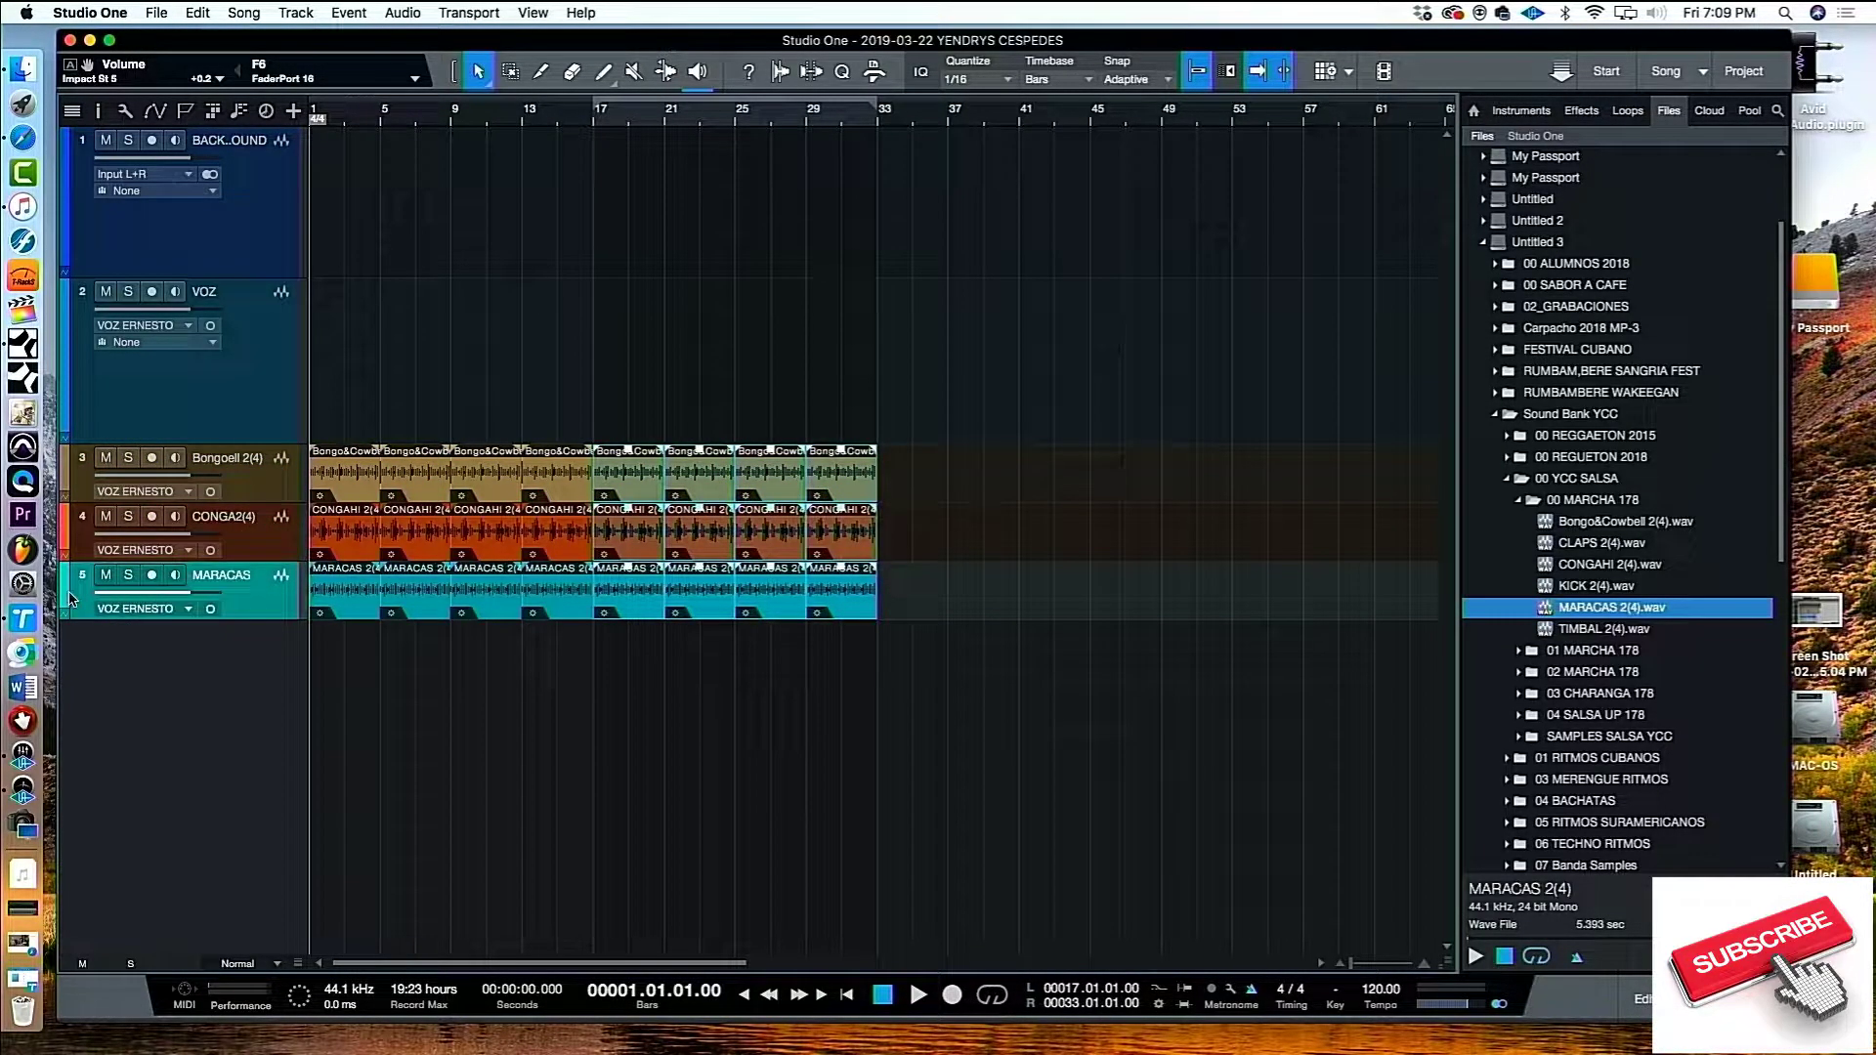
click(68, 598)
click(147, 631)
key(space)
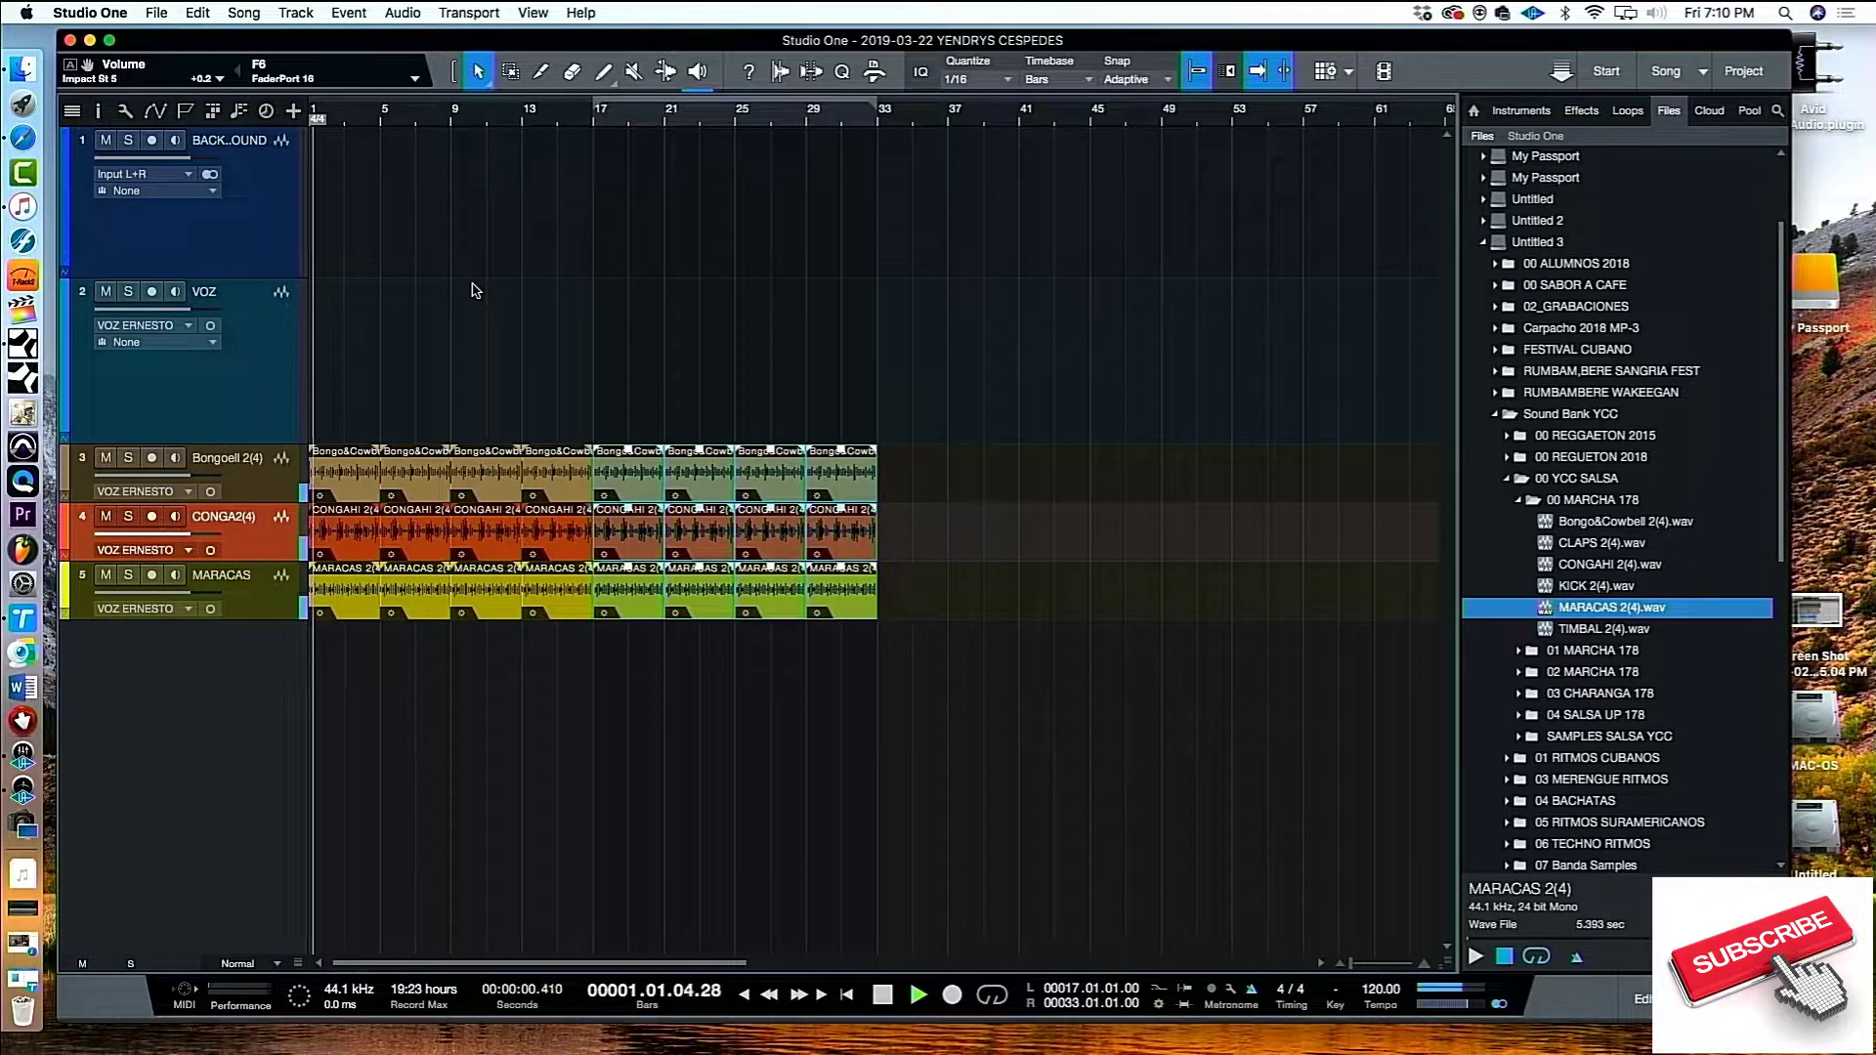
key(space)
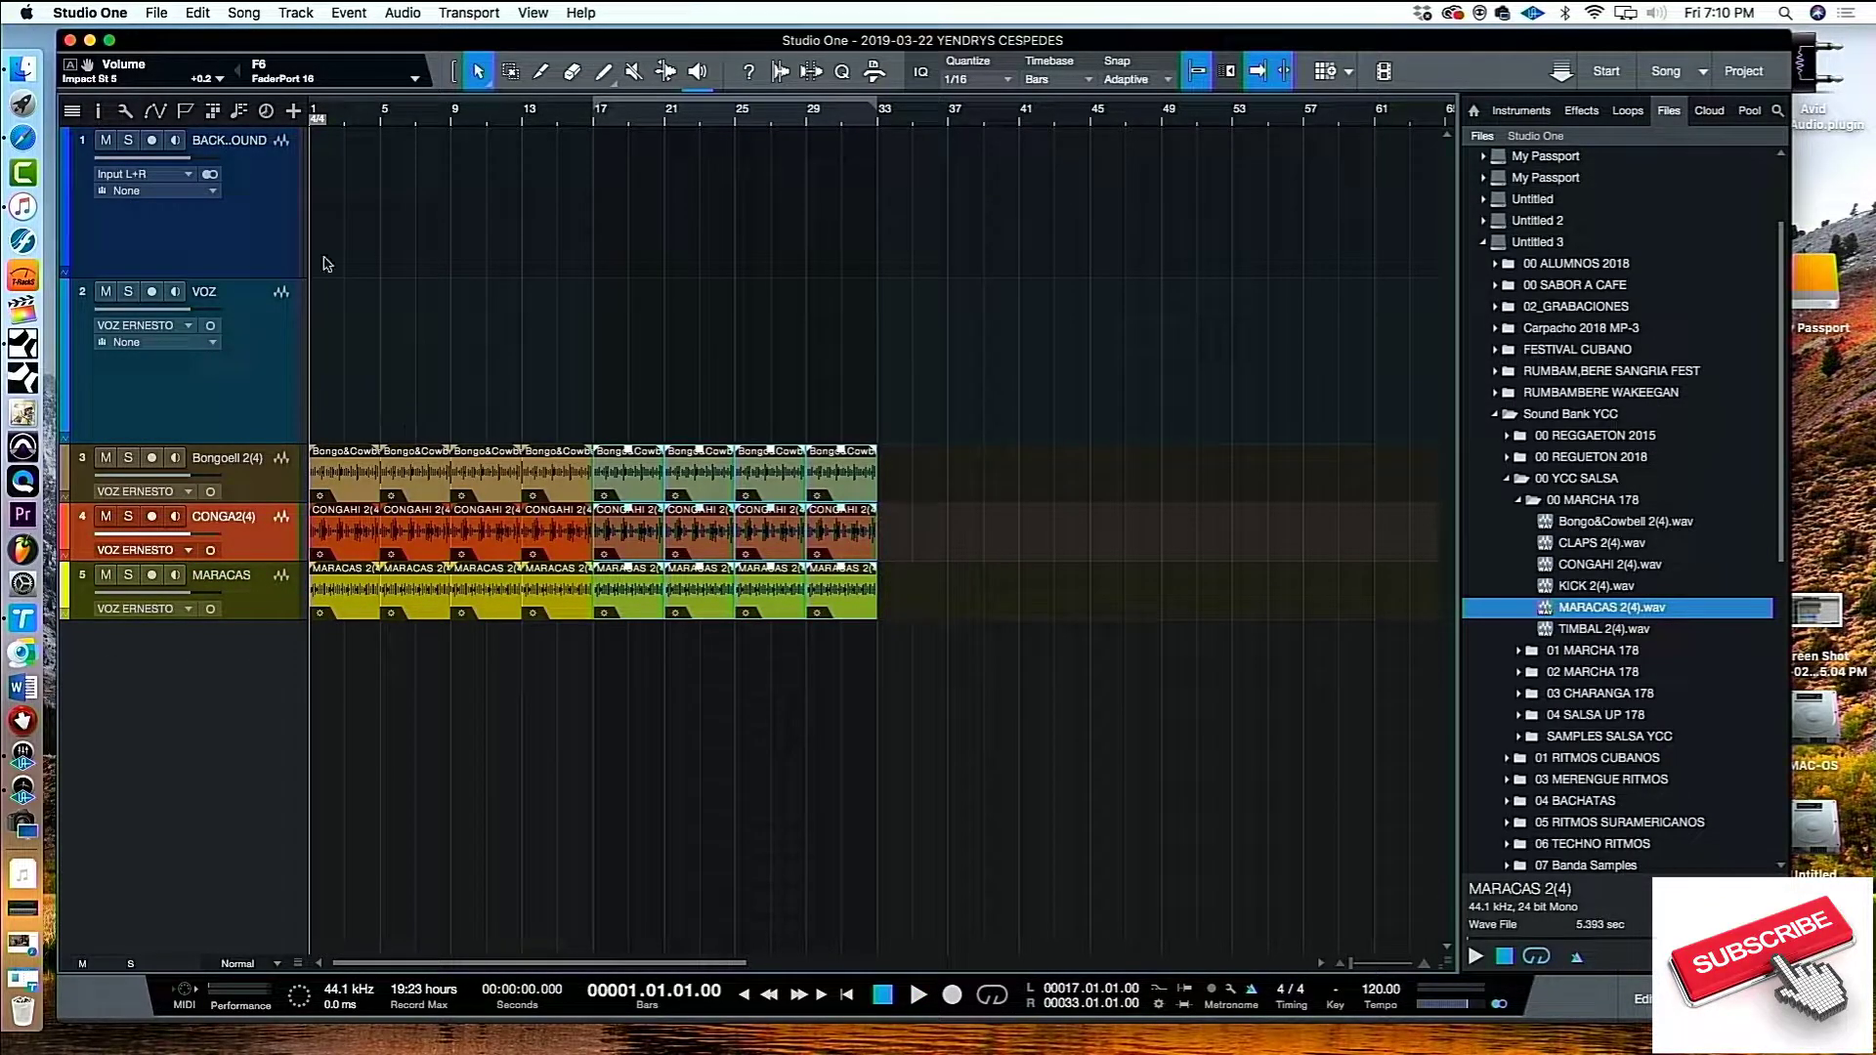
key(Up)
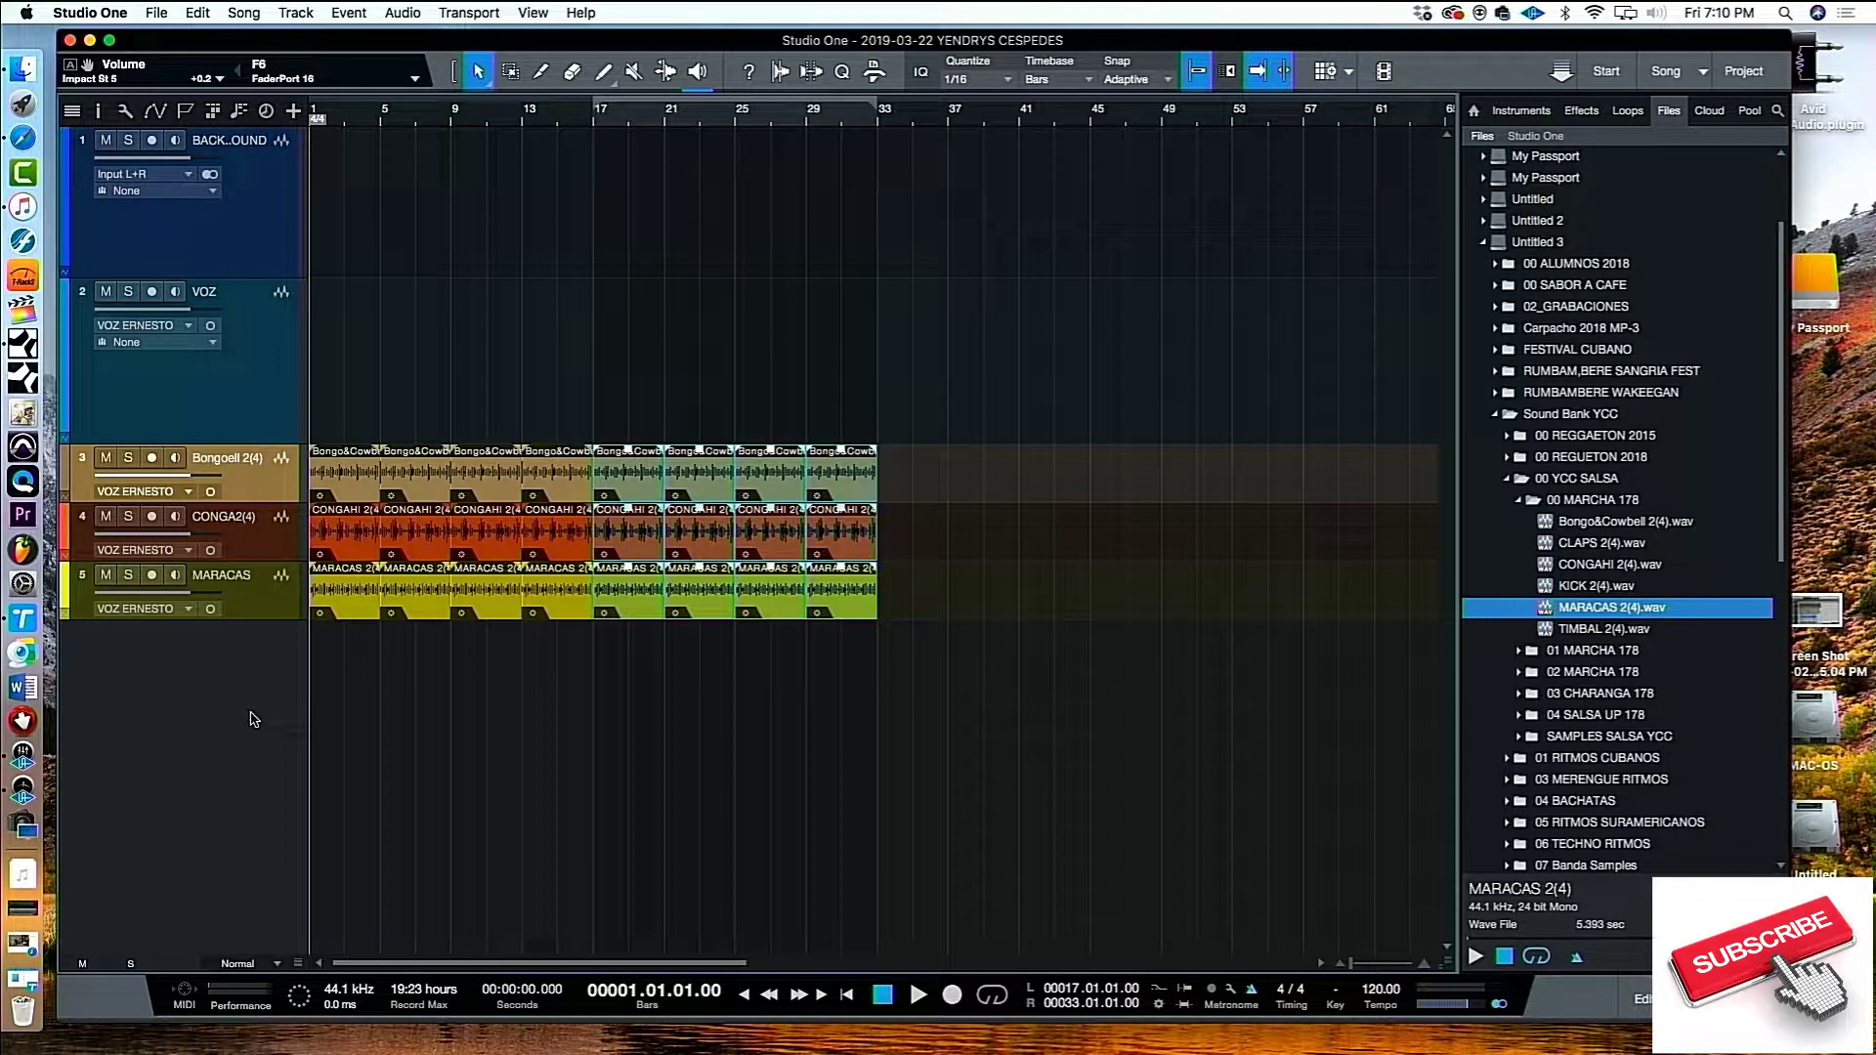
Add a mono audio track and place it below the MARACAS track
right_click(159, 658)
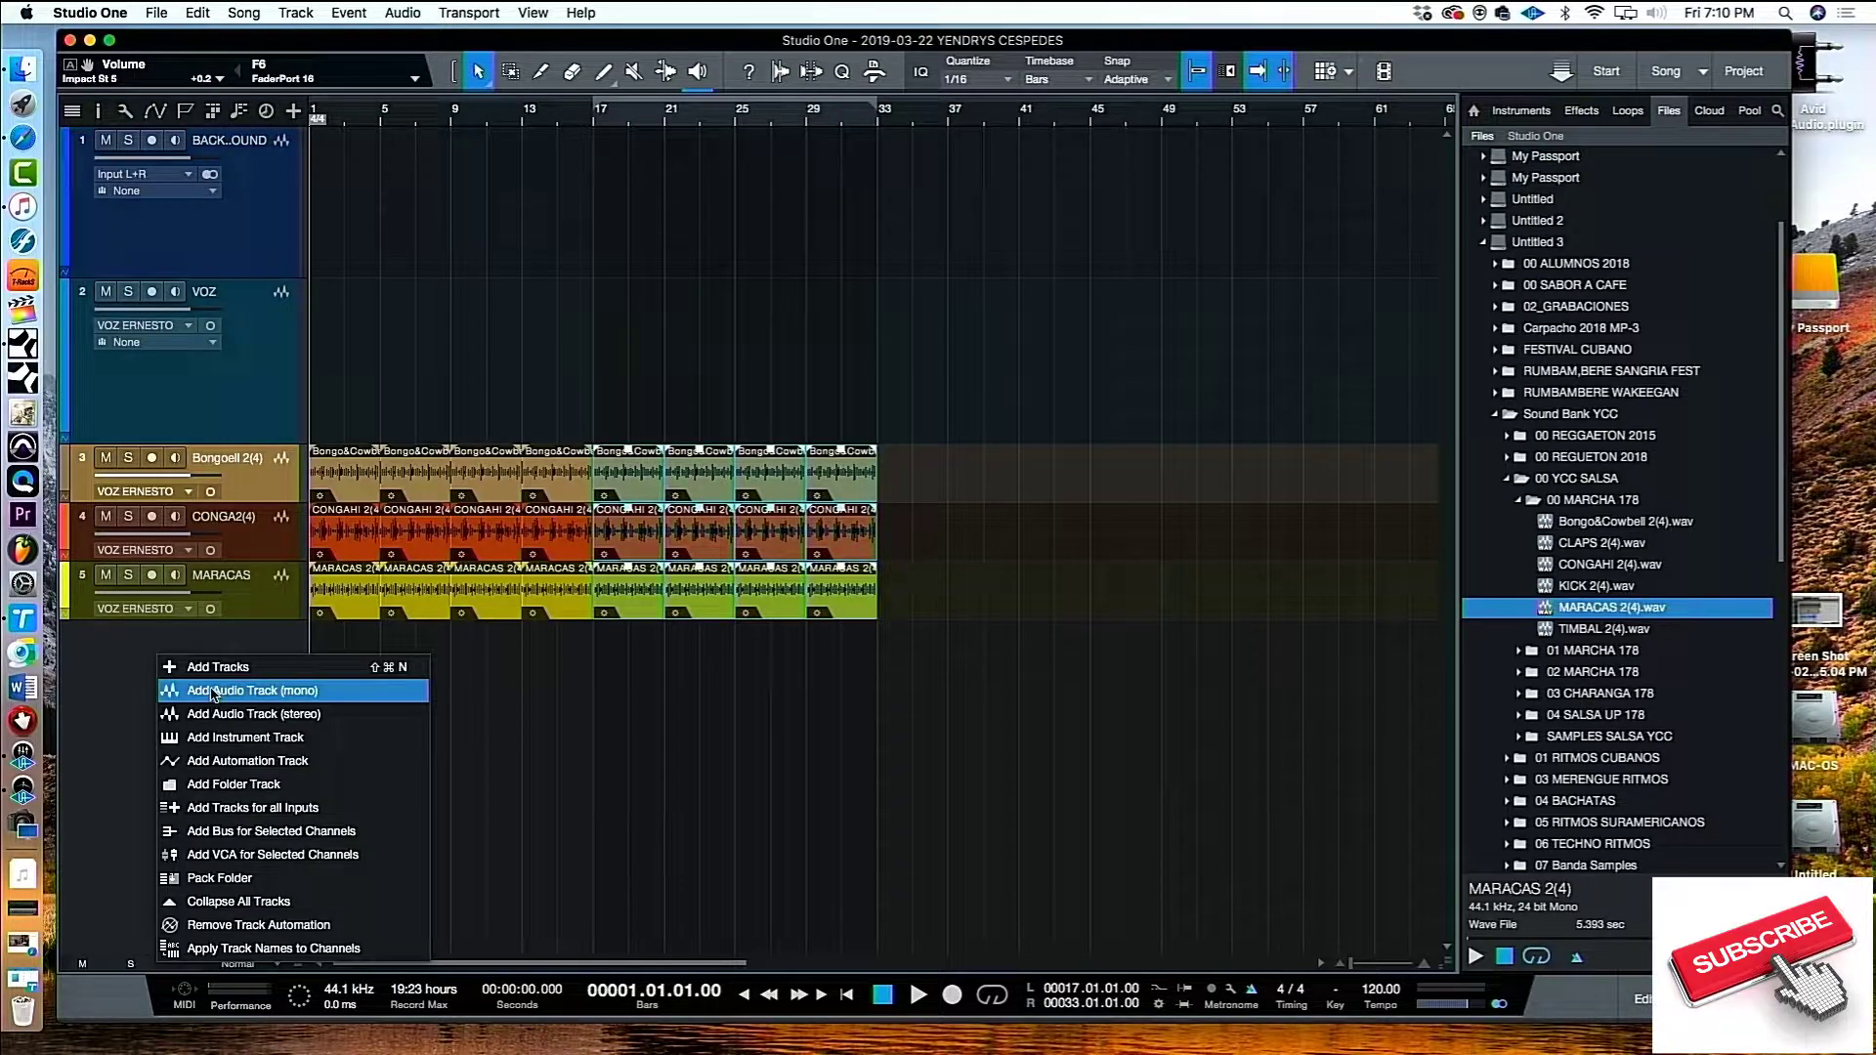
click(211, 693)
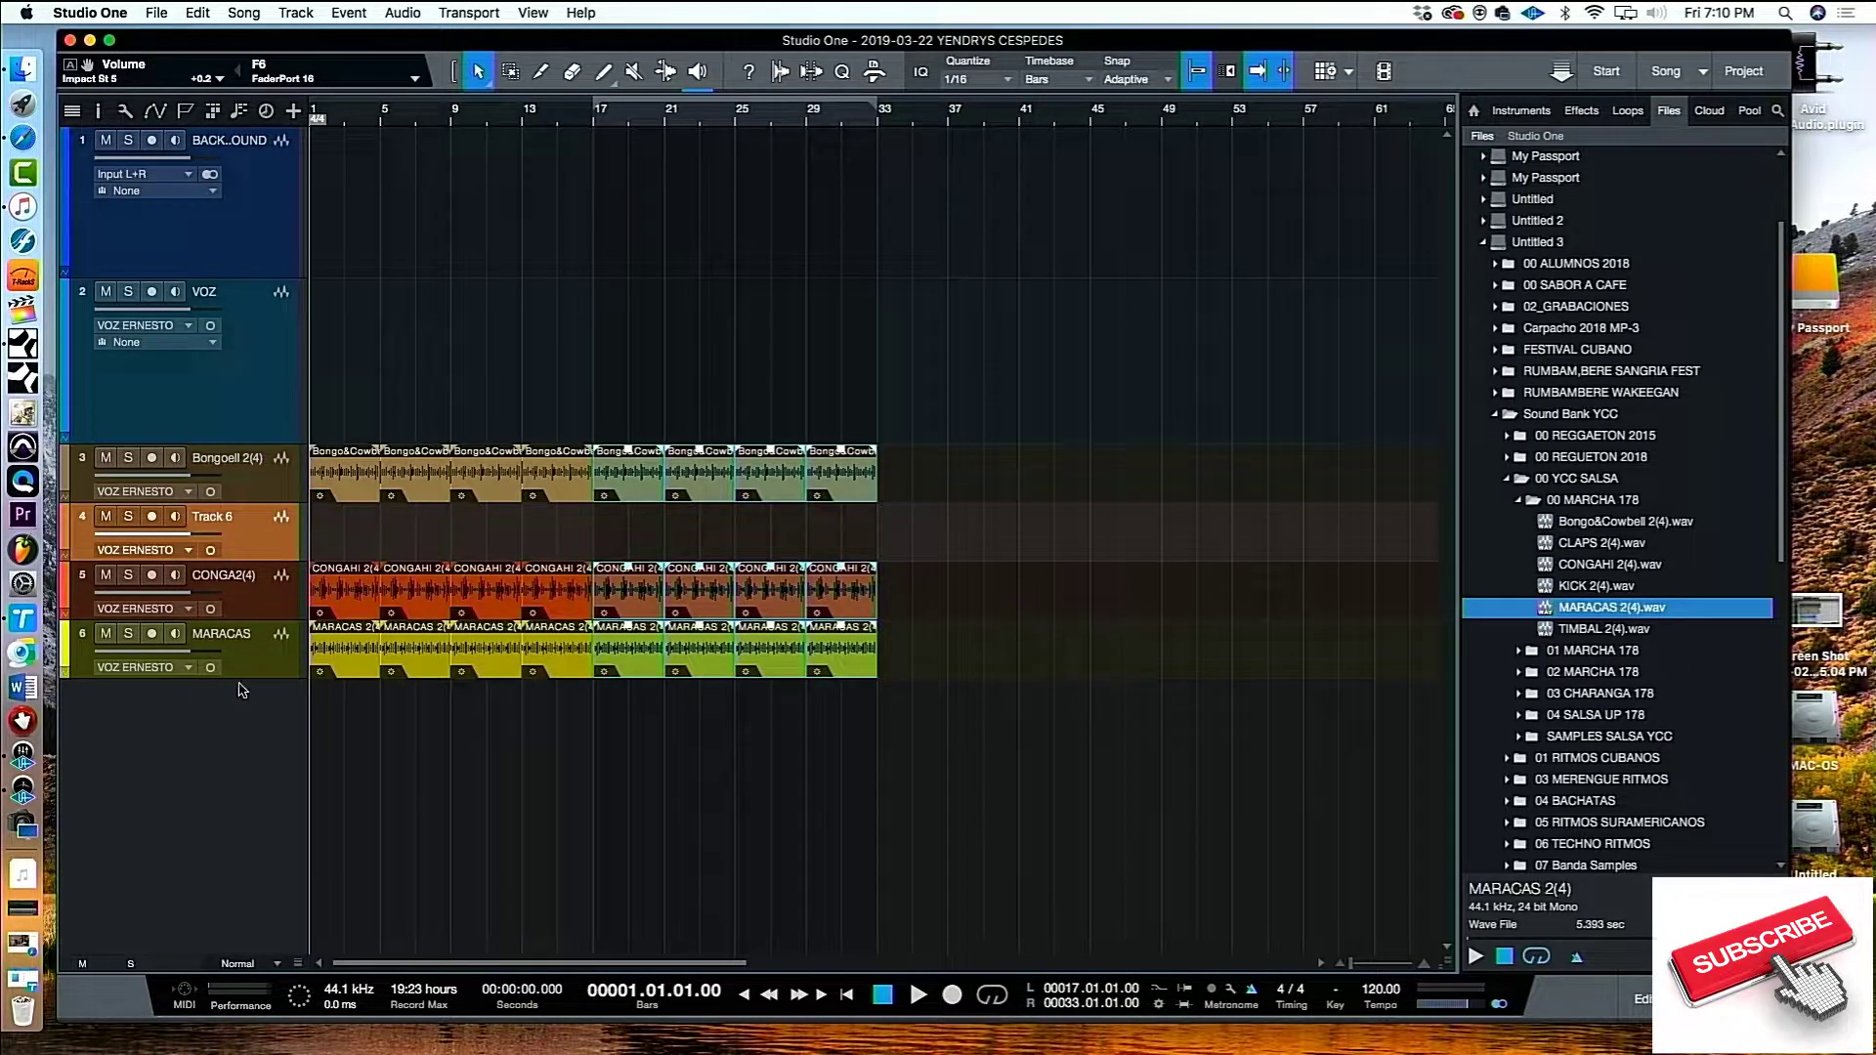
drag(235, 543, 241, 679)
Rename the new track as BASS and colour it blue
double_click(212, 635)
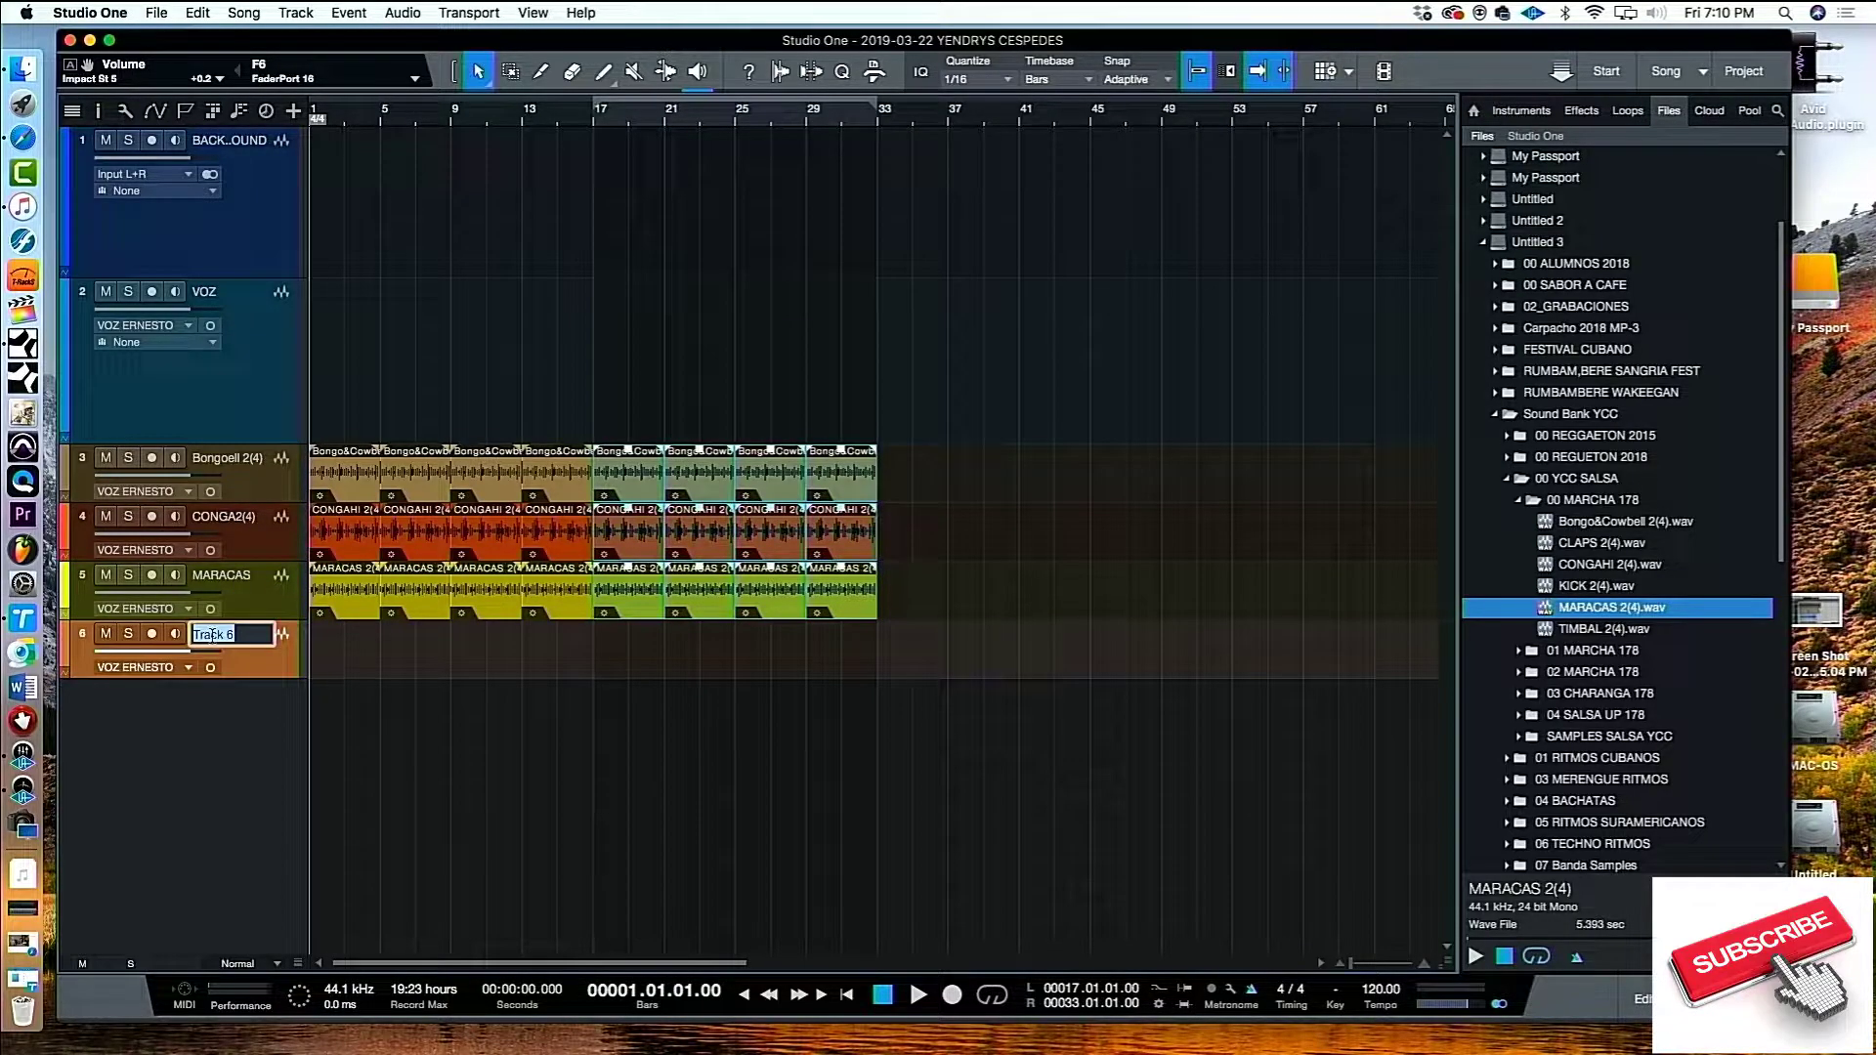
text(BASS)
key(Return)
click(65, 659)
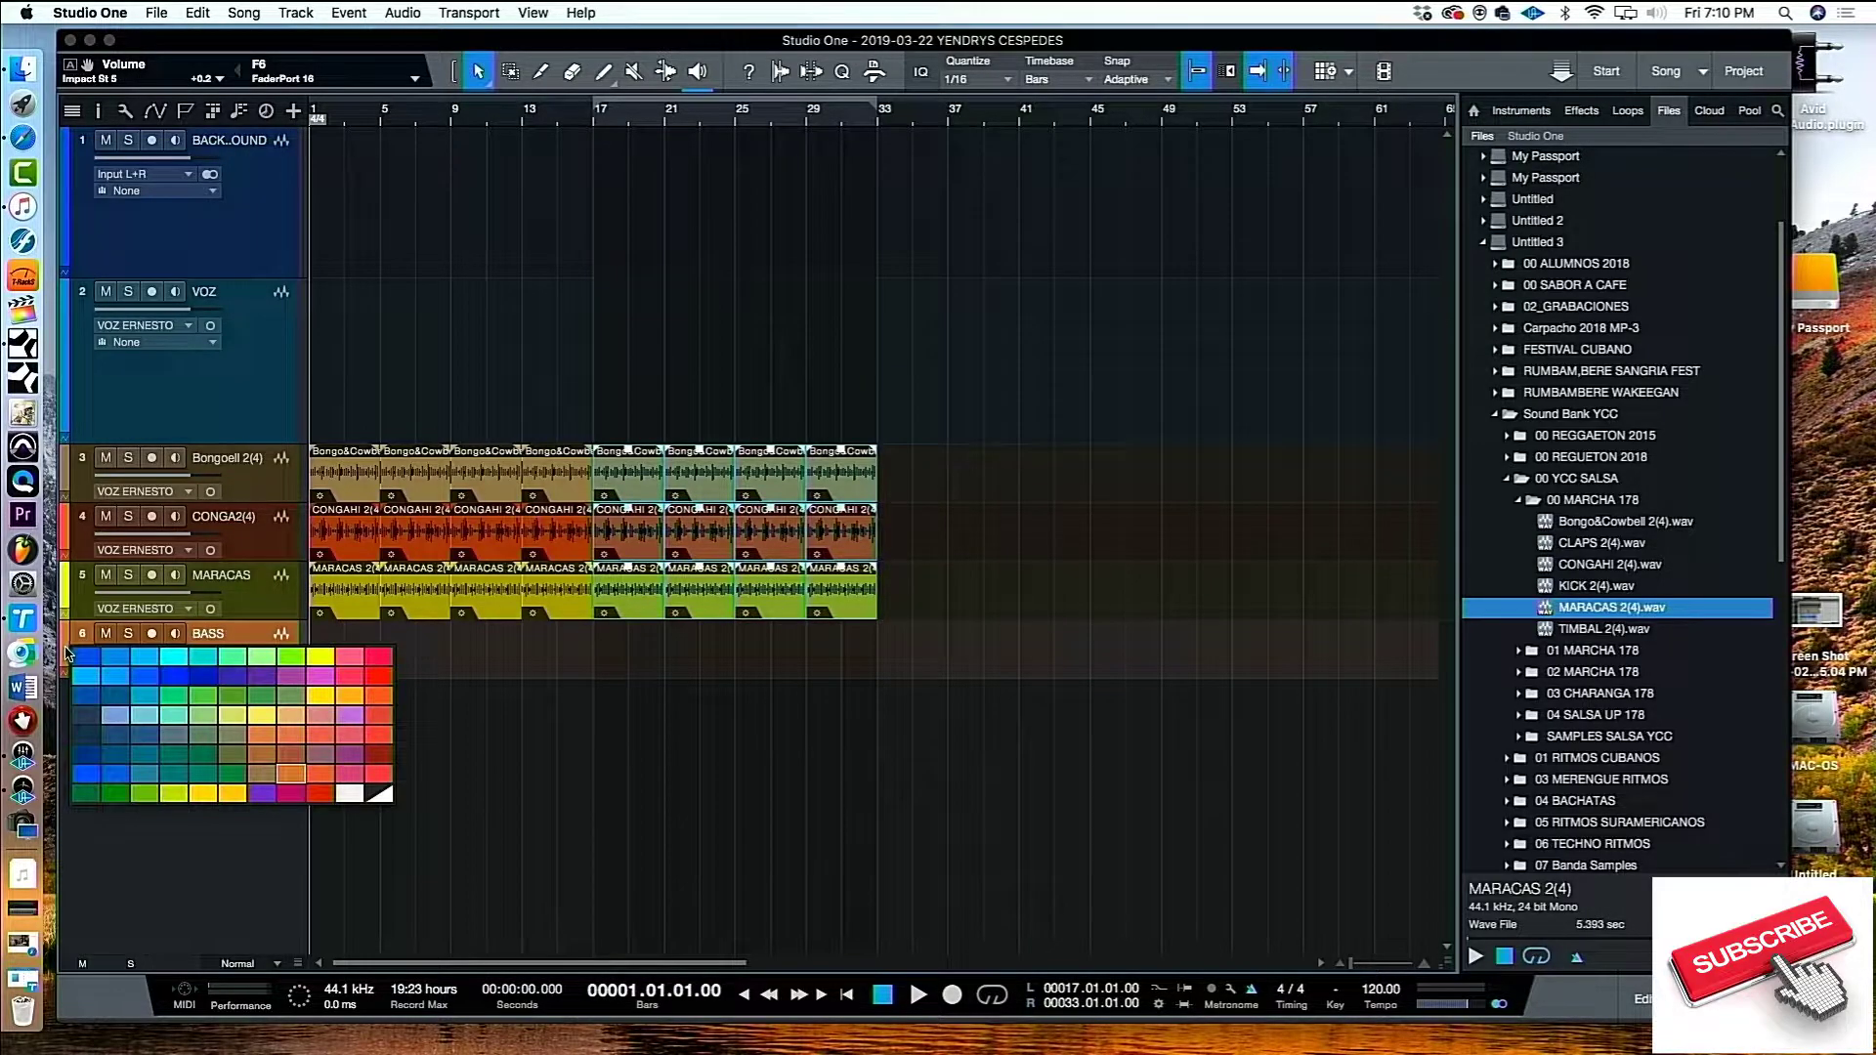
click(260, 668)
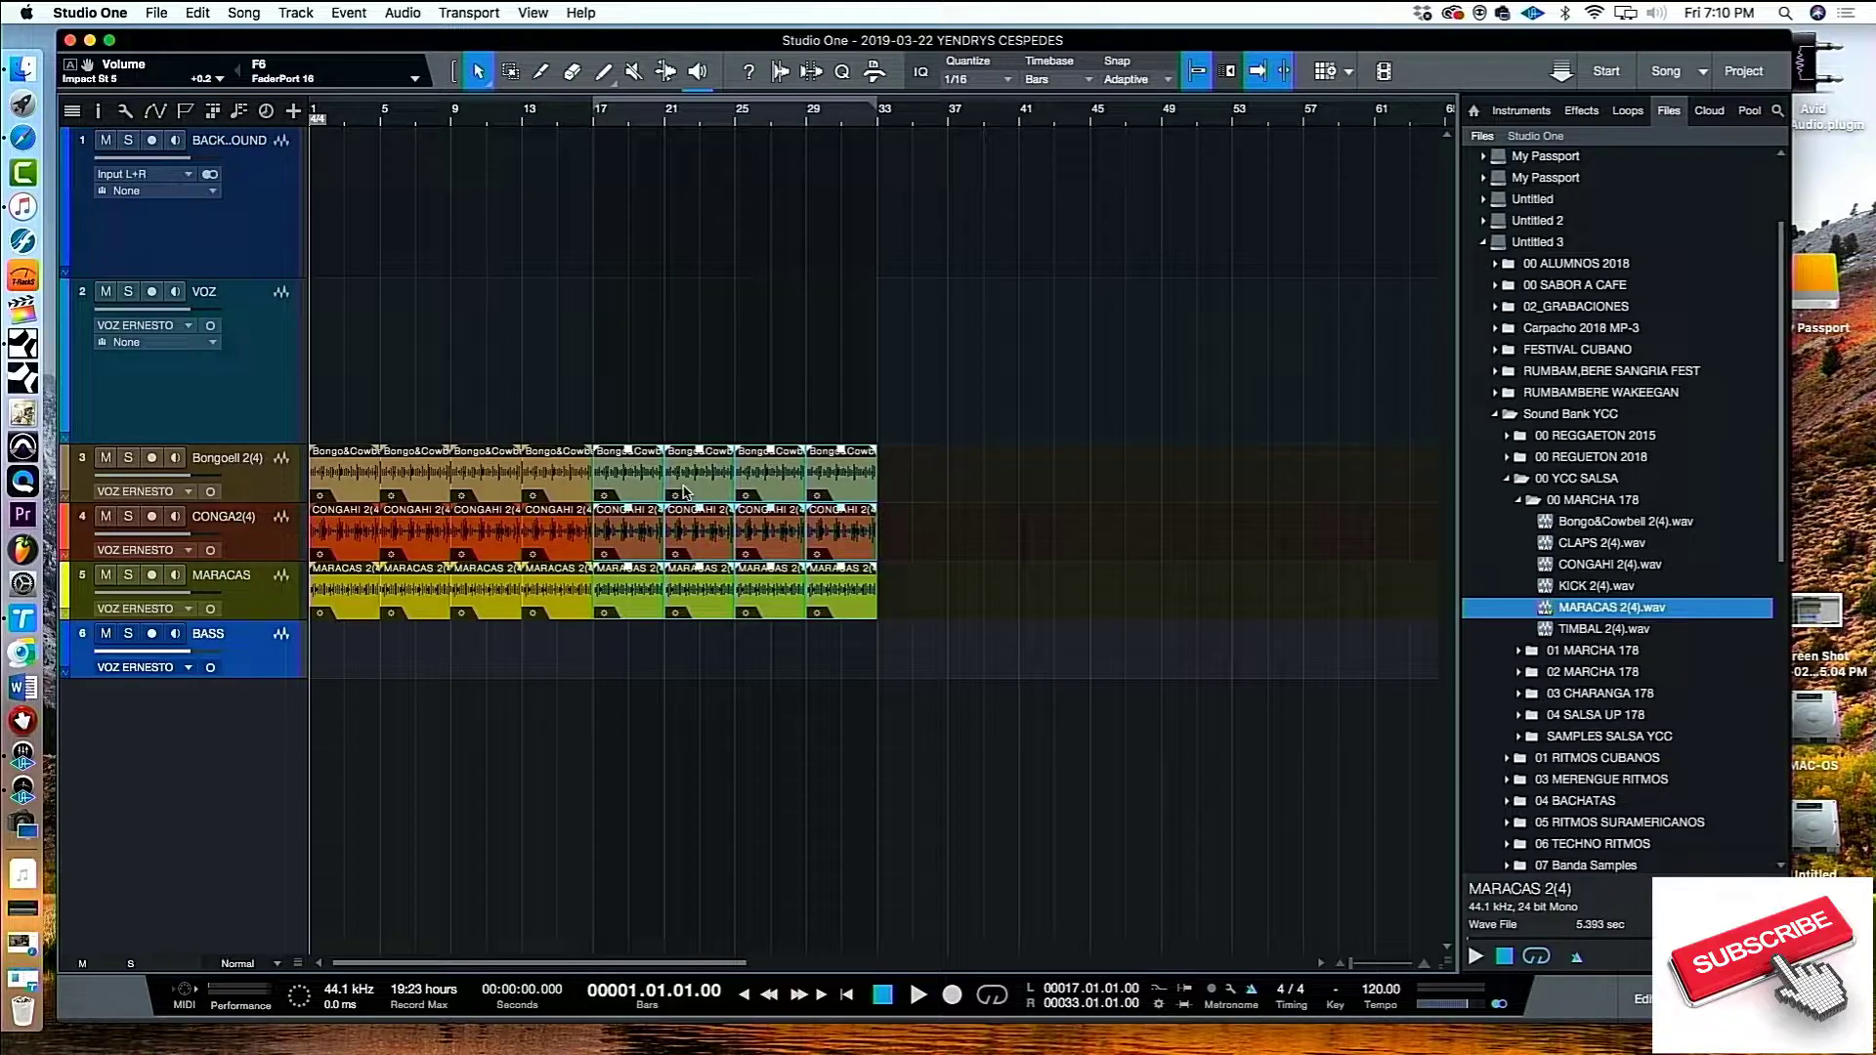
click(322, 108)
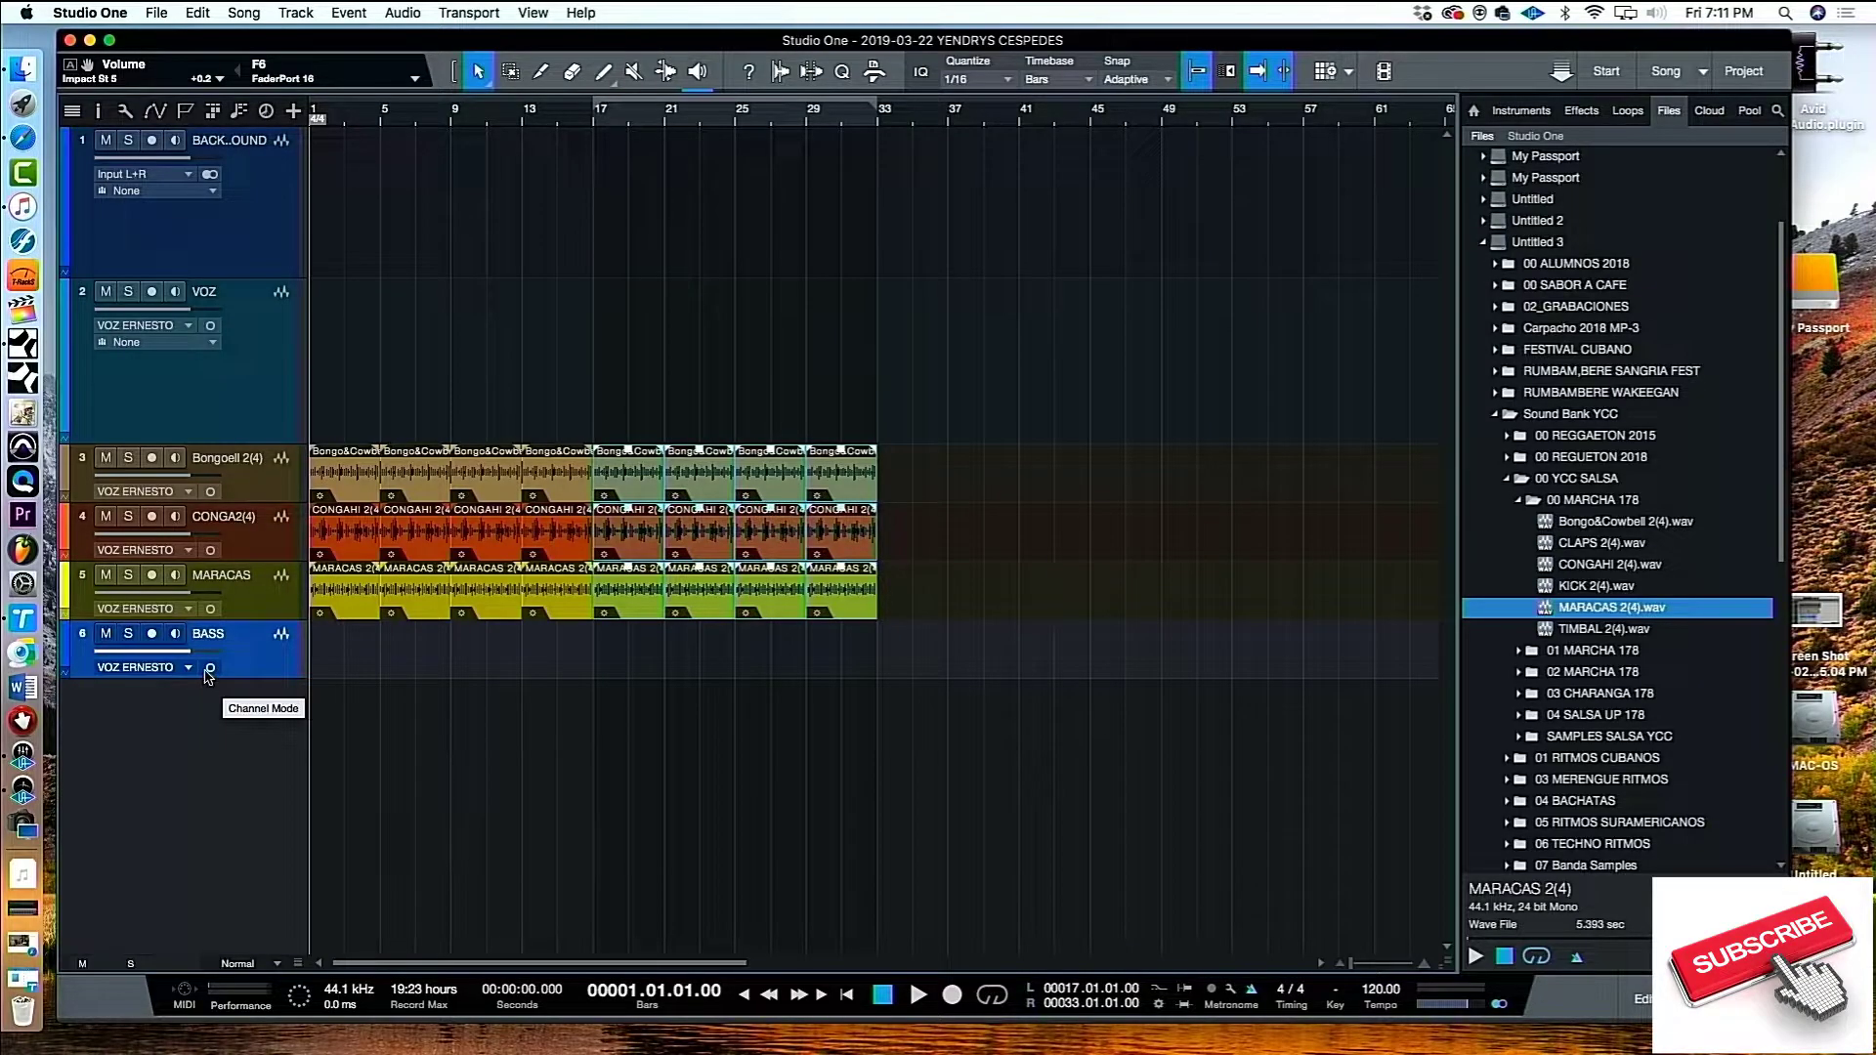
Open the audio I/O setup from the BASS track's input and add a mono input routed to LINE 7
click(175, 668)
click(186, 678)
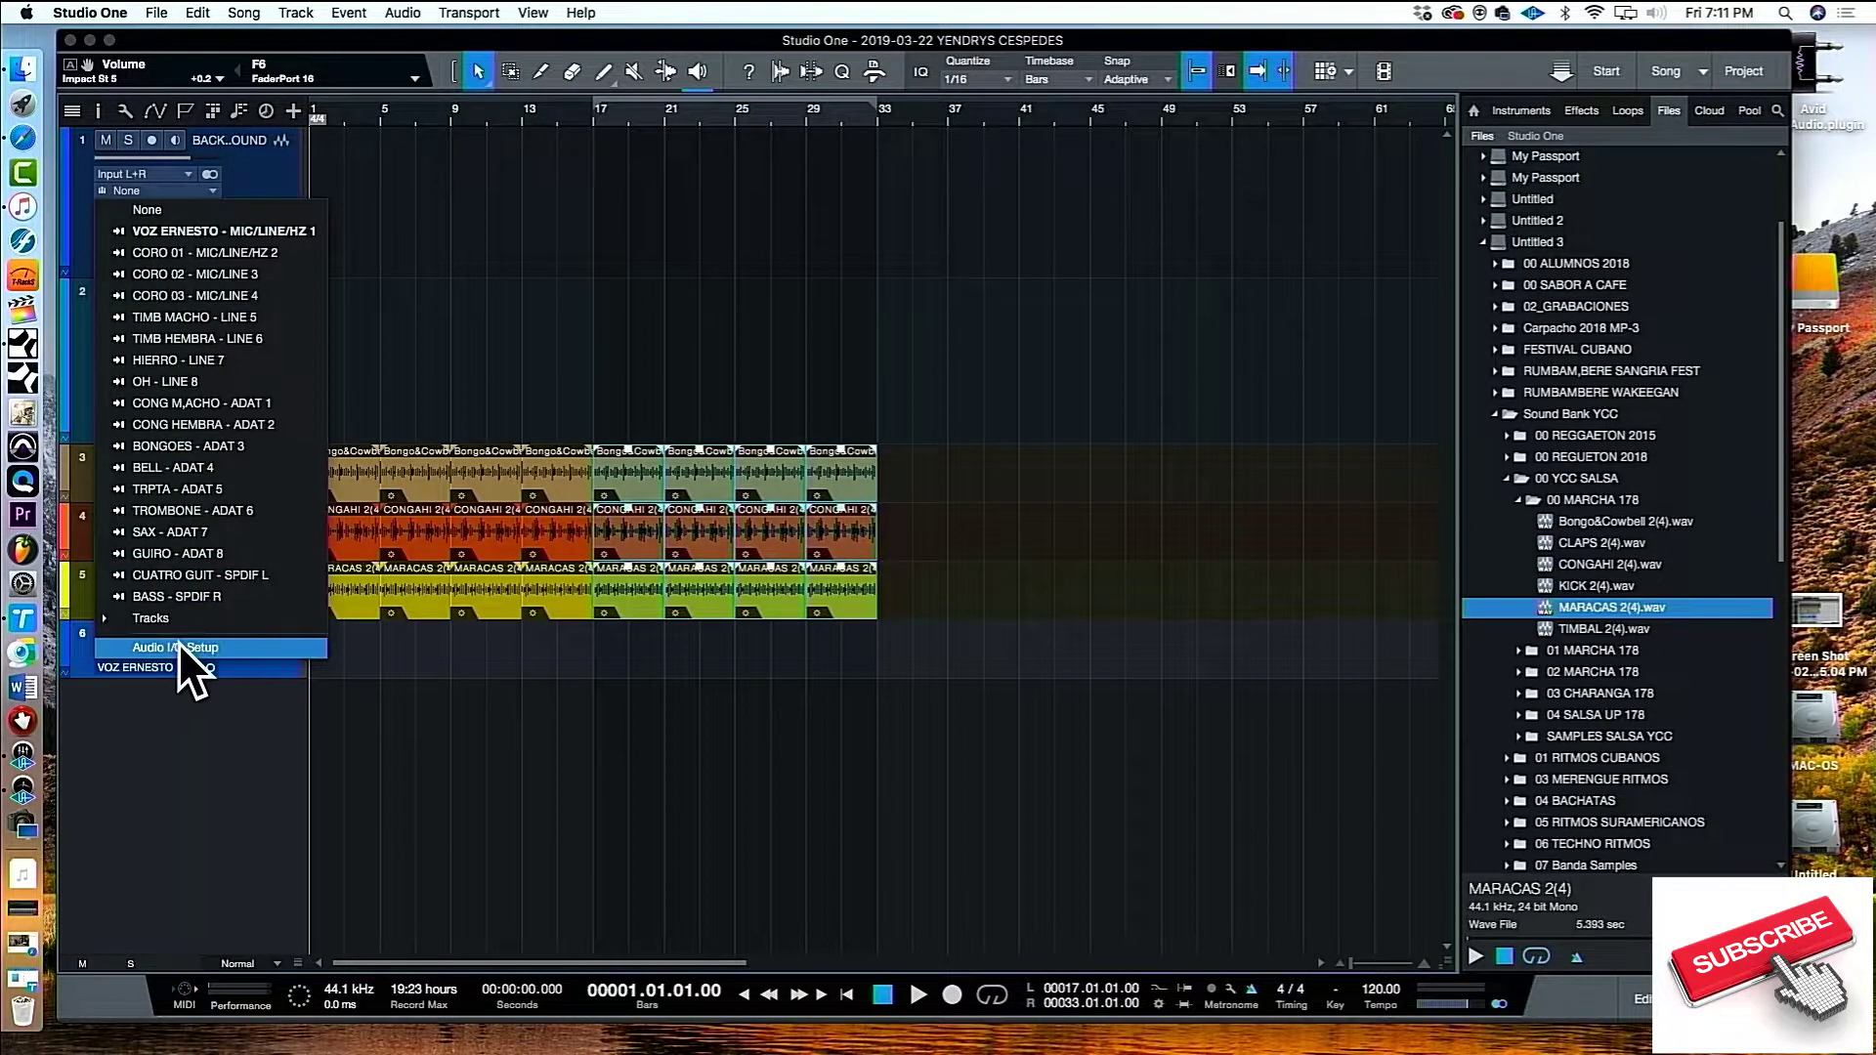
click(180, 648)
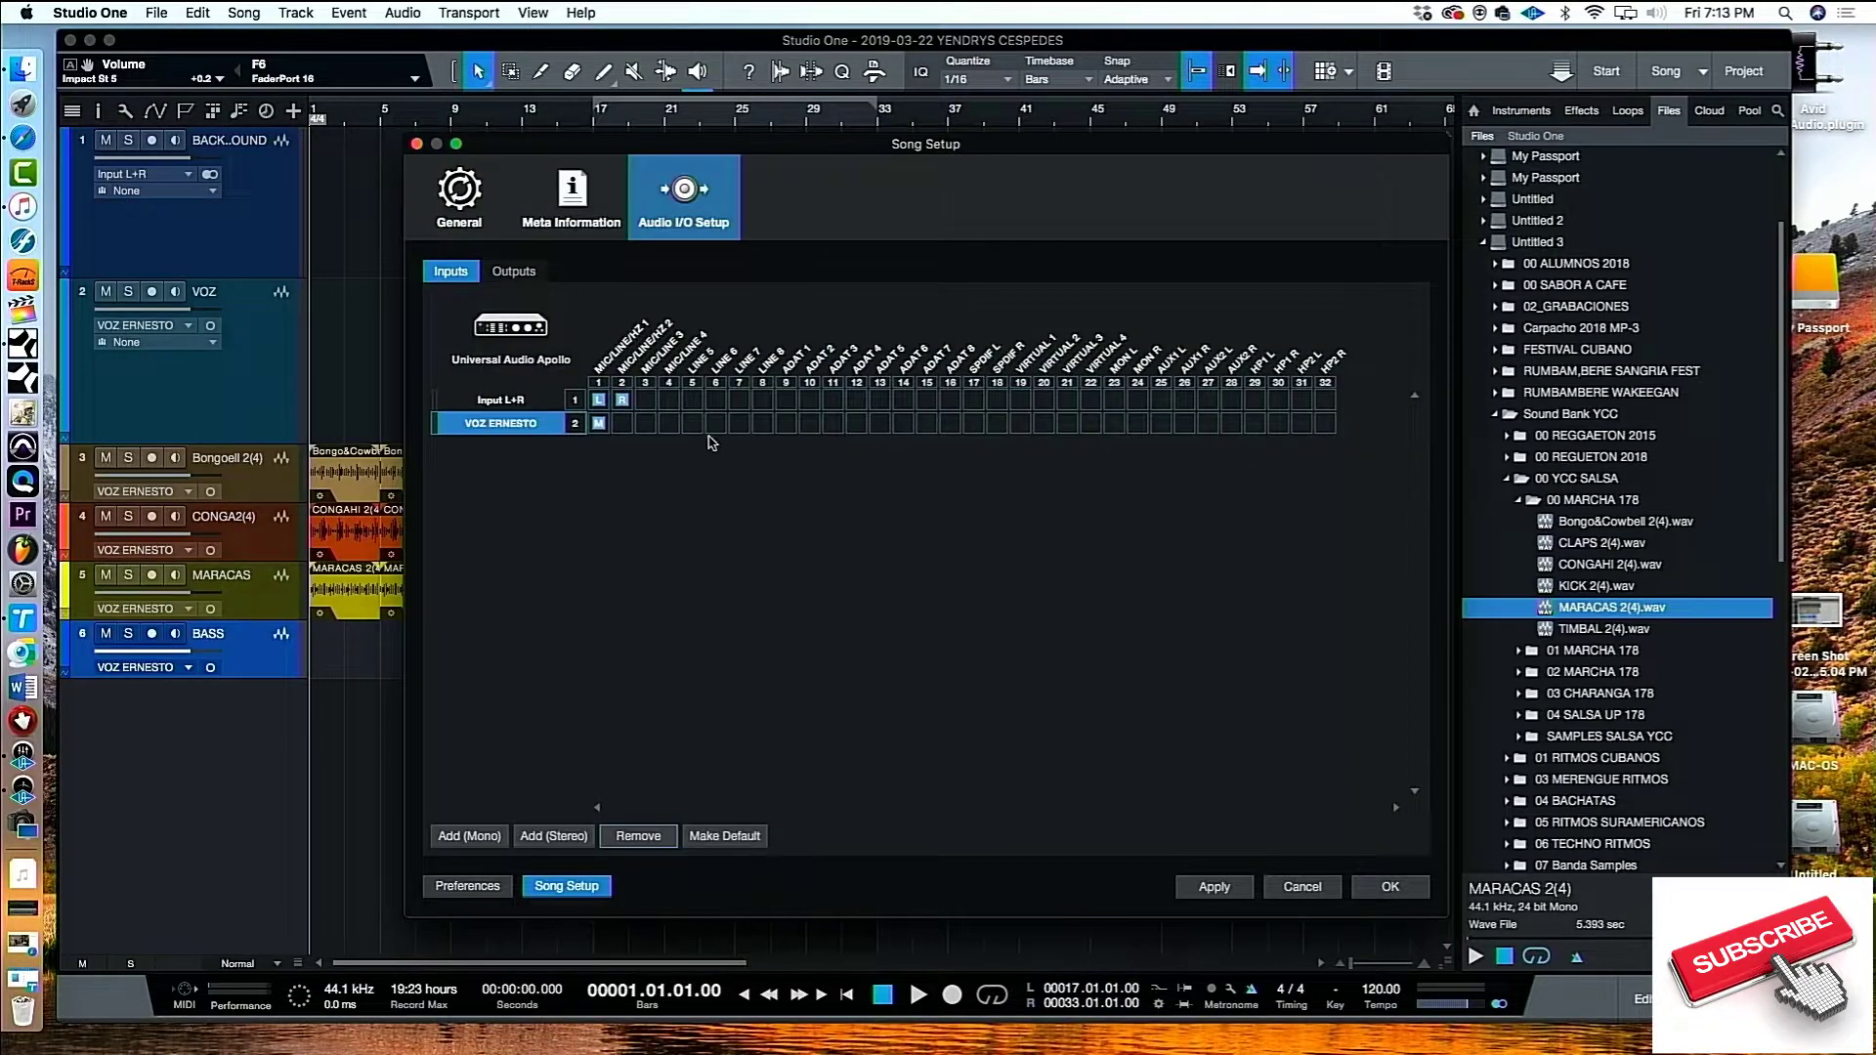
click(472, 838)
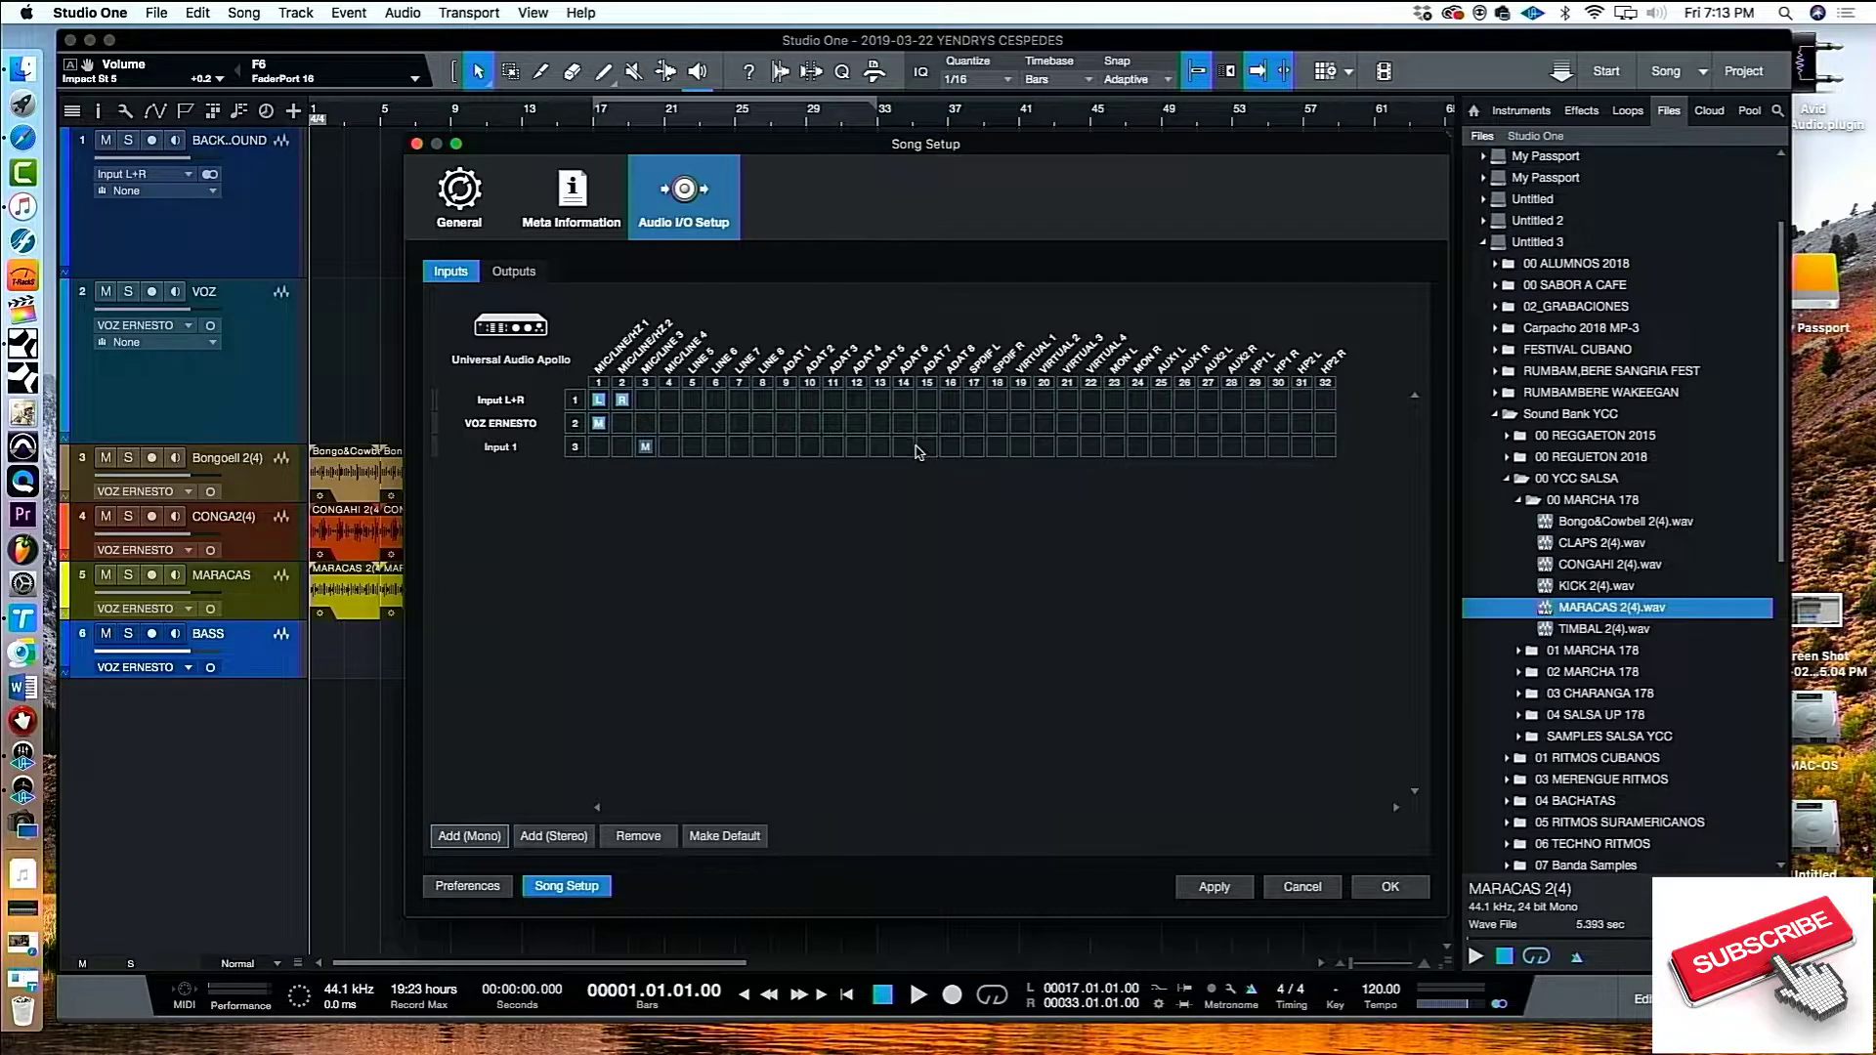
click(739, 446)
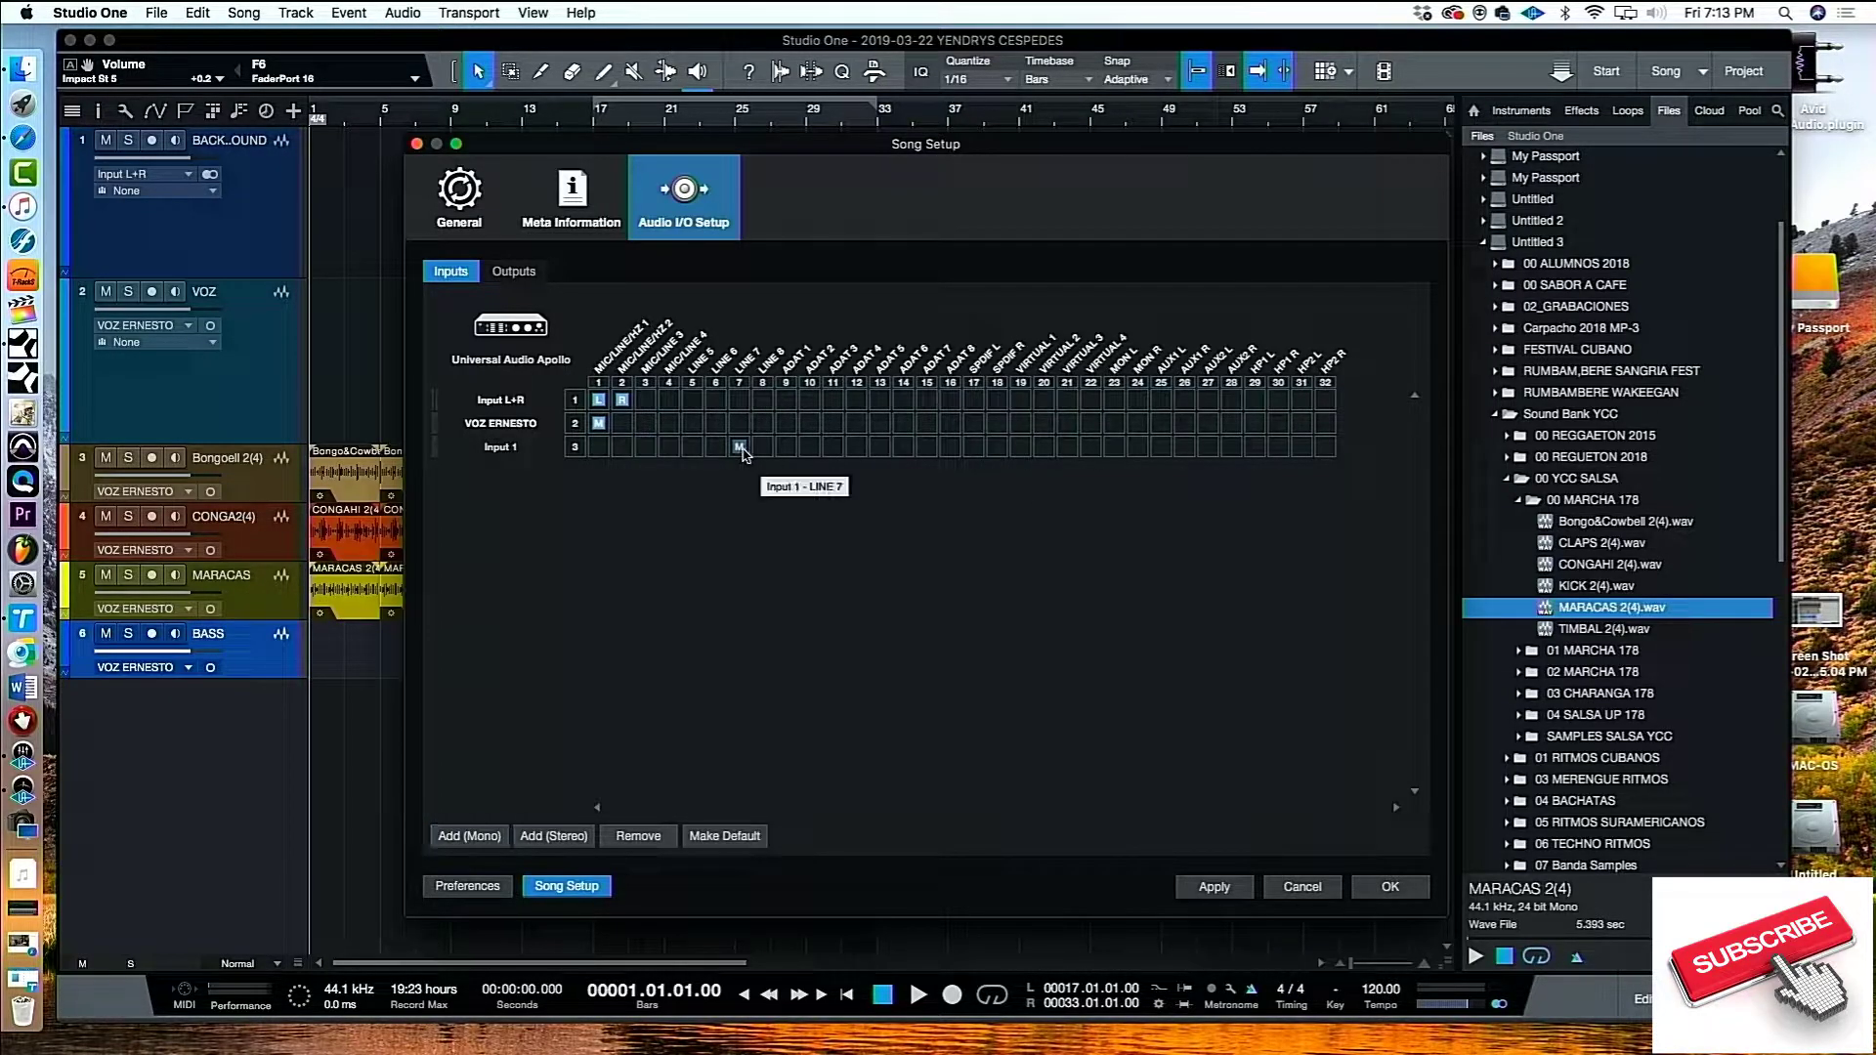
Name the new mono input PSR 970, apply the I/O setup and close it
double_click(503, 448)
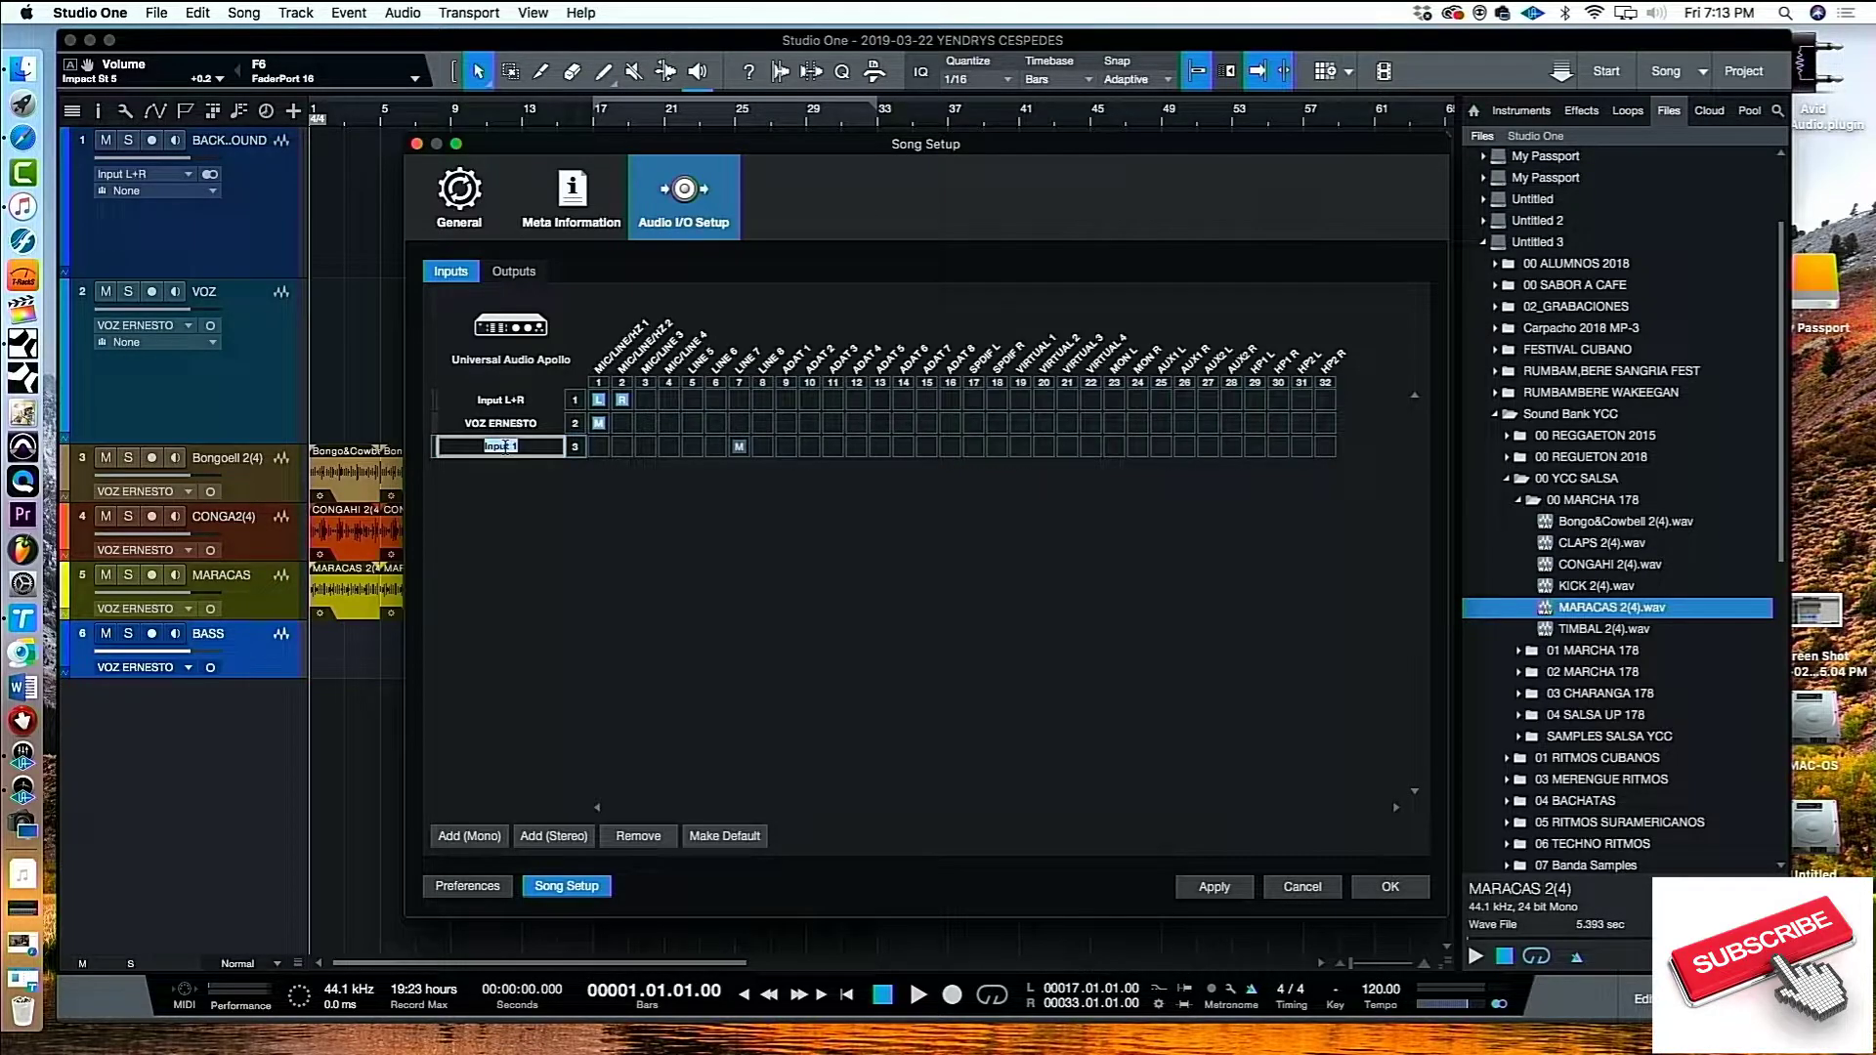
text(PSR 970)
key(Return)
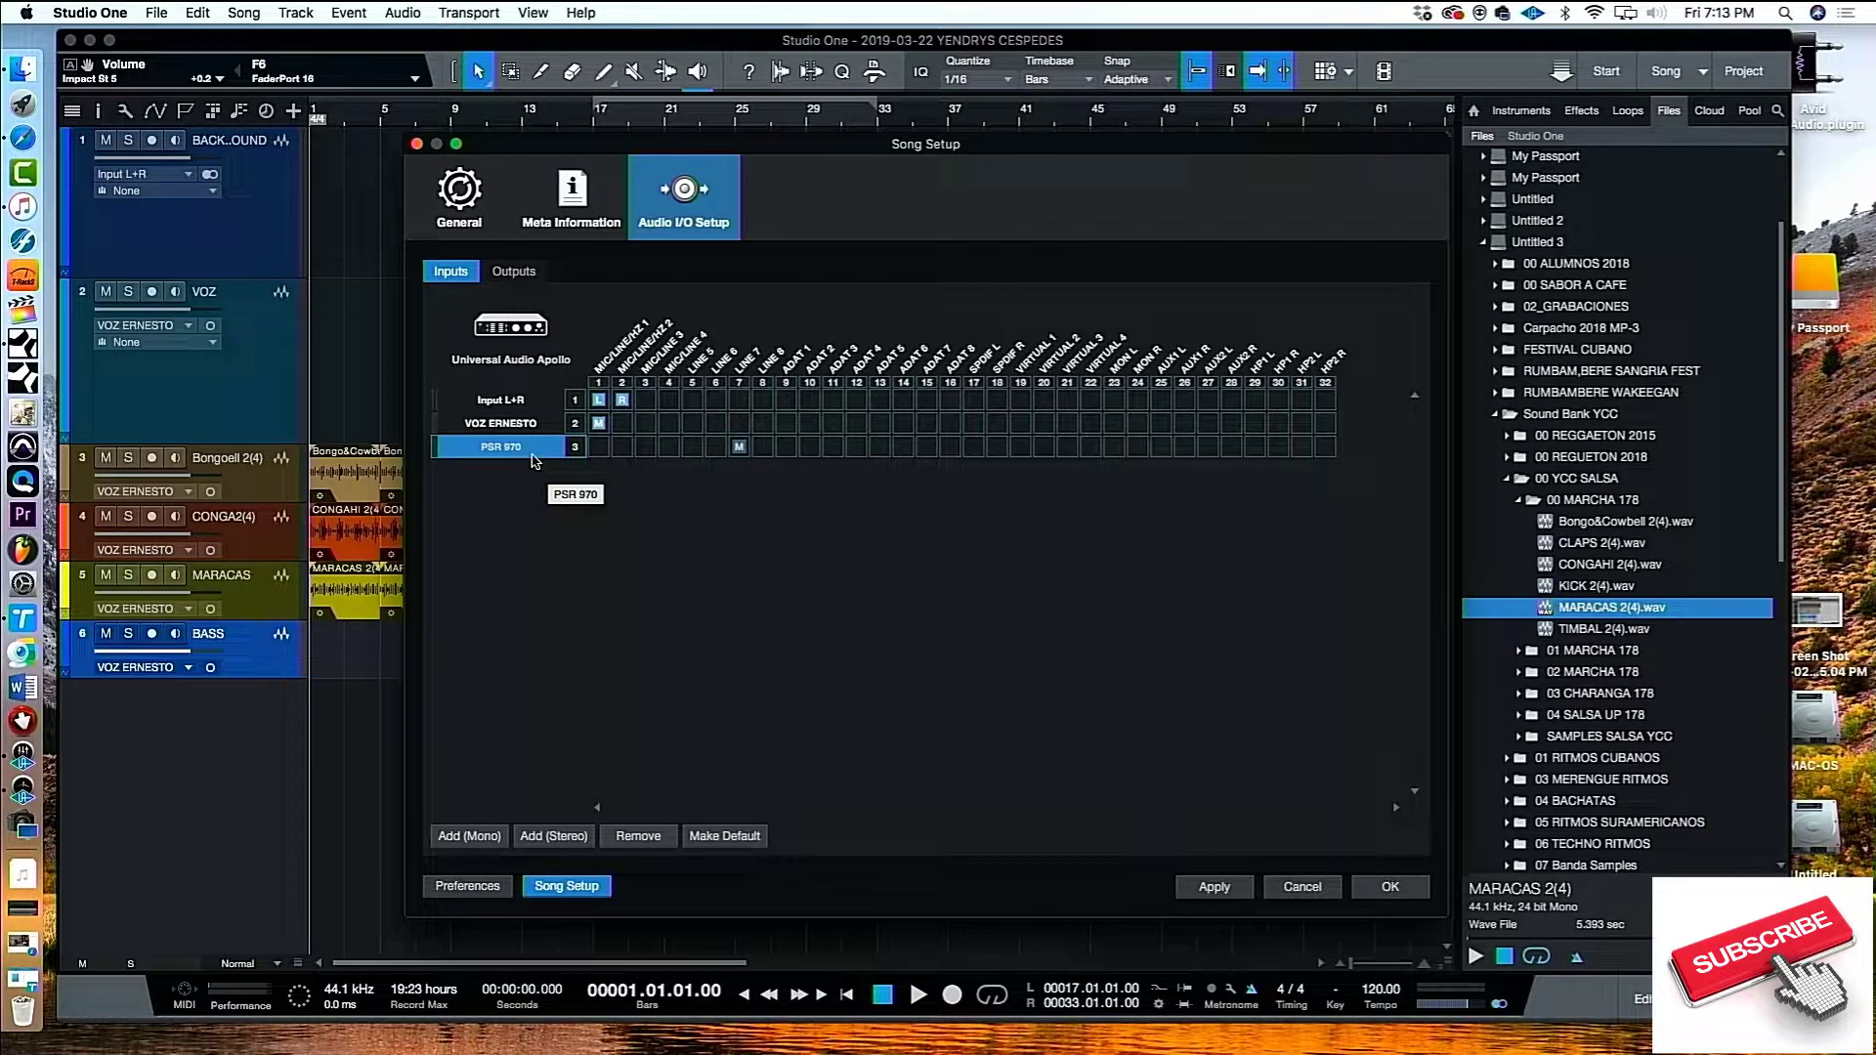
click(1226, 889)
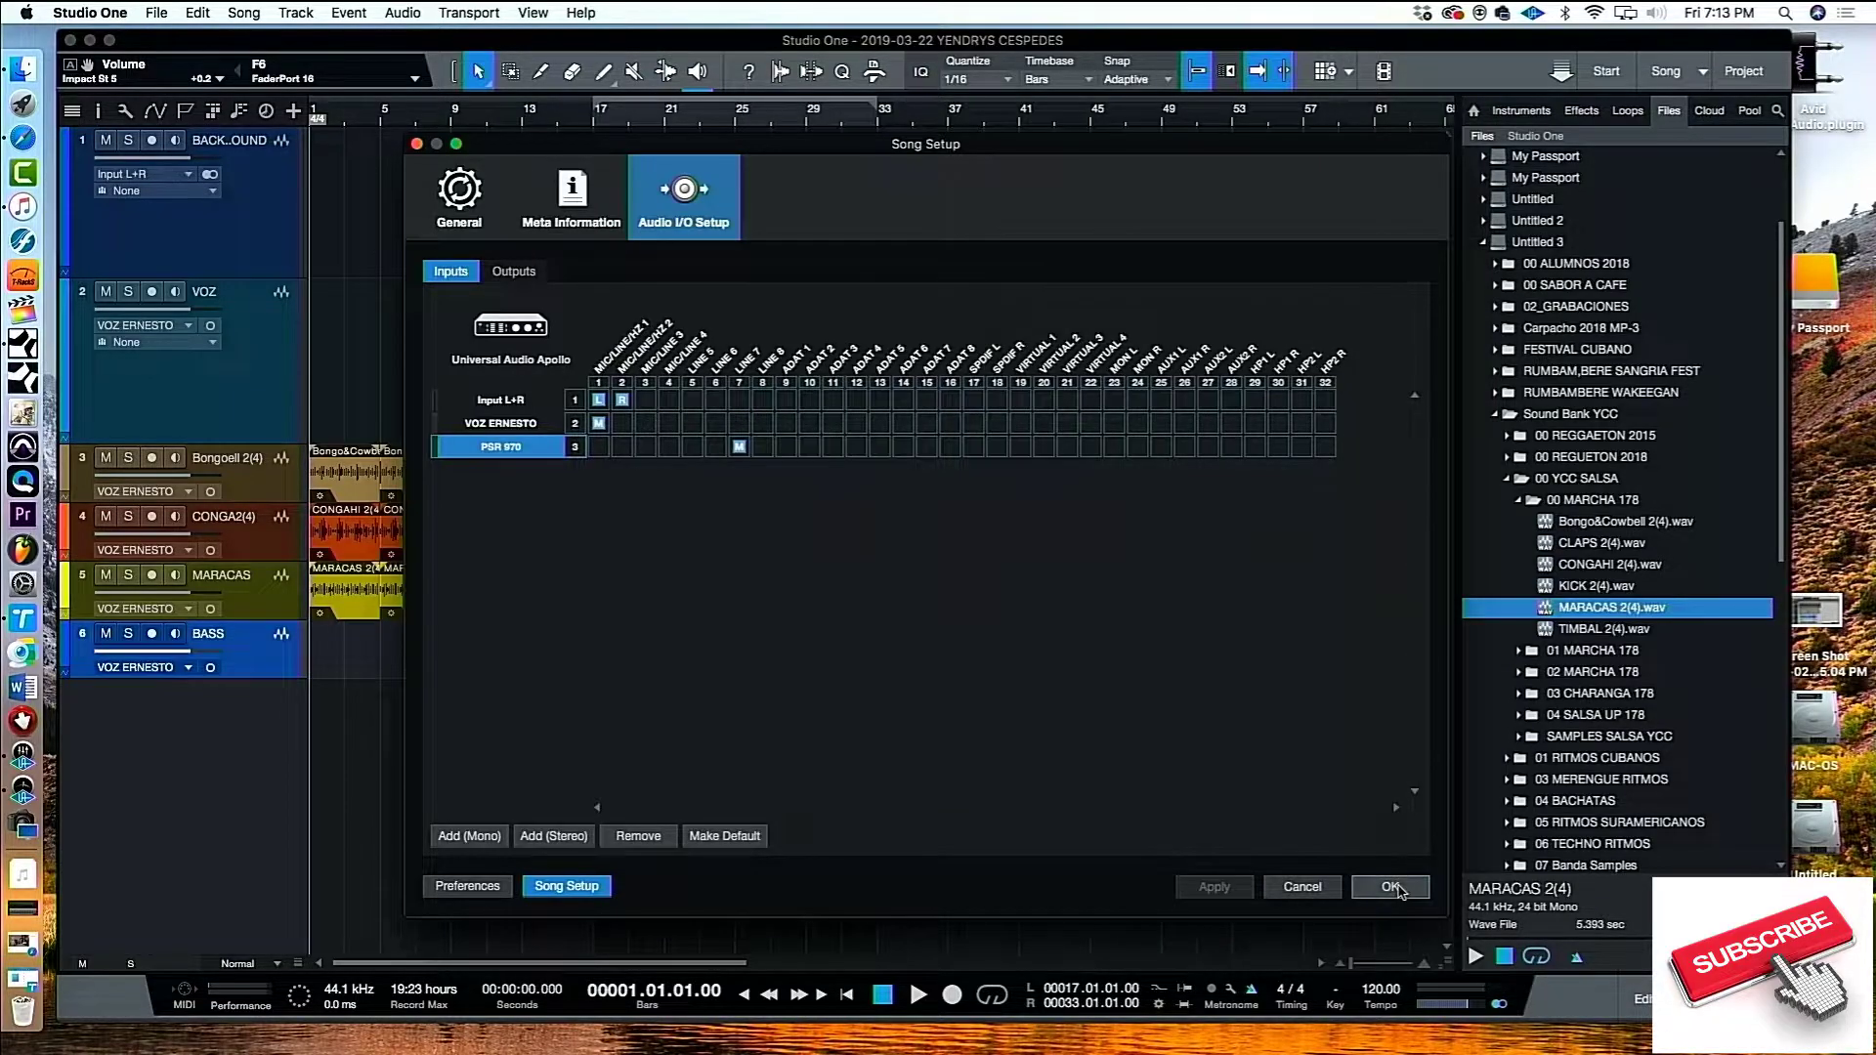
click(1395, 887)
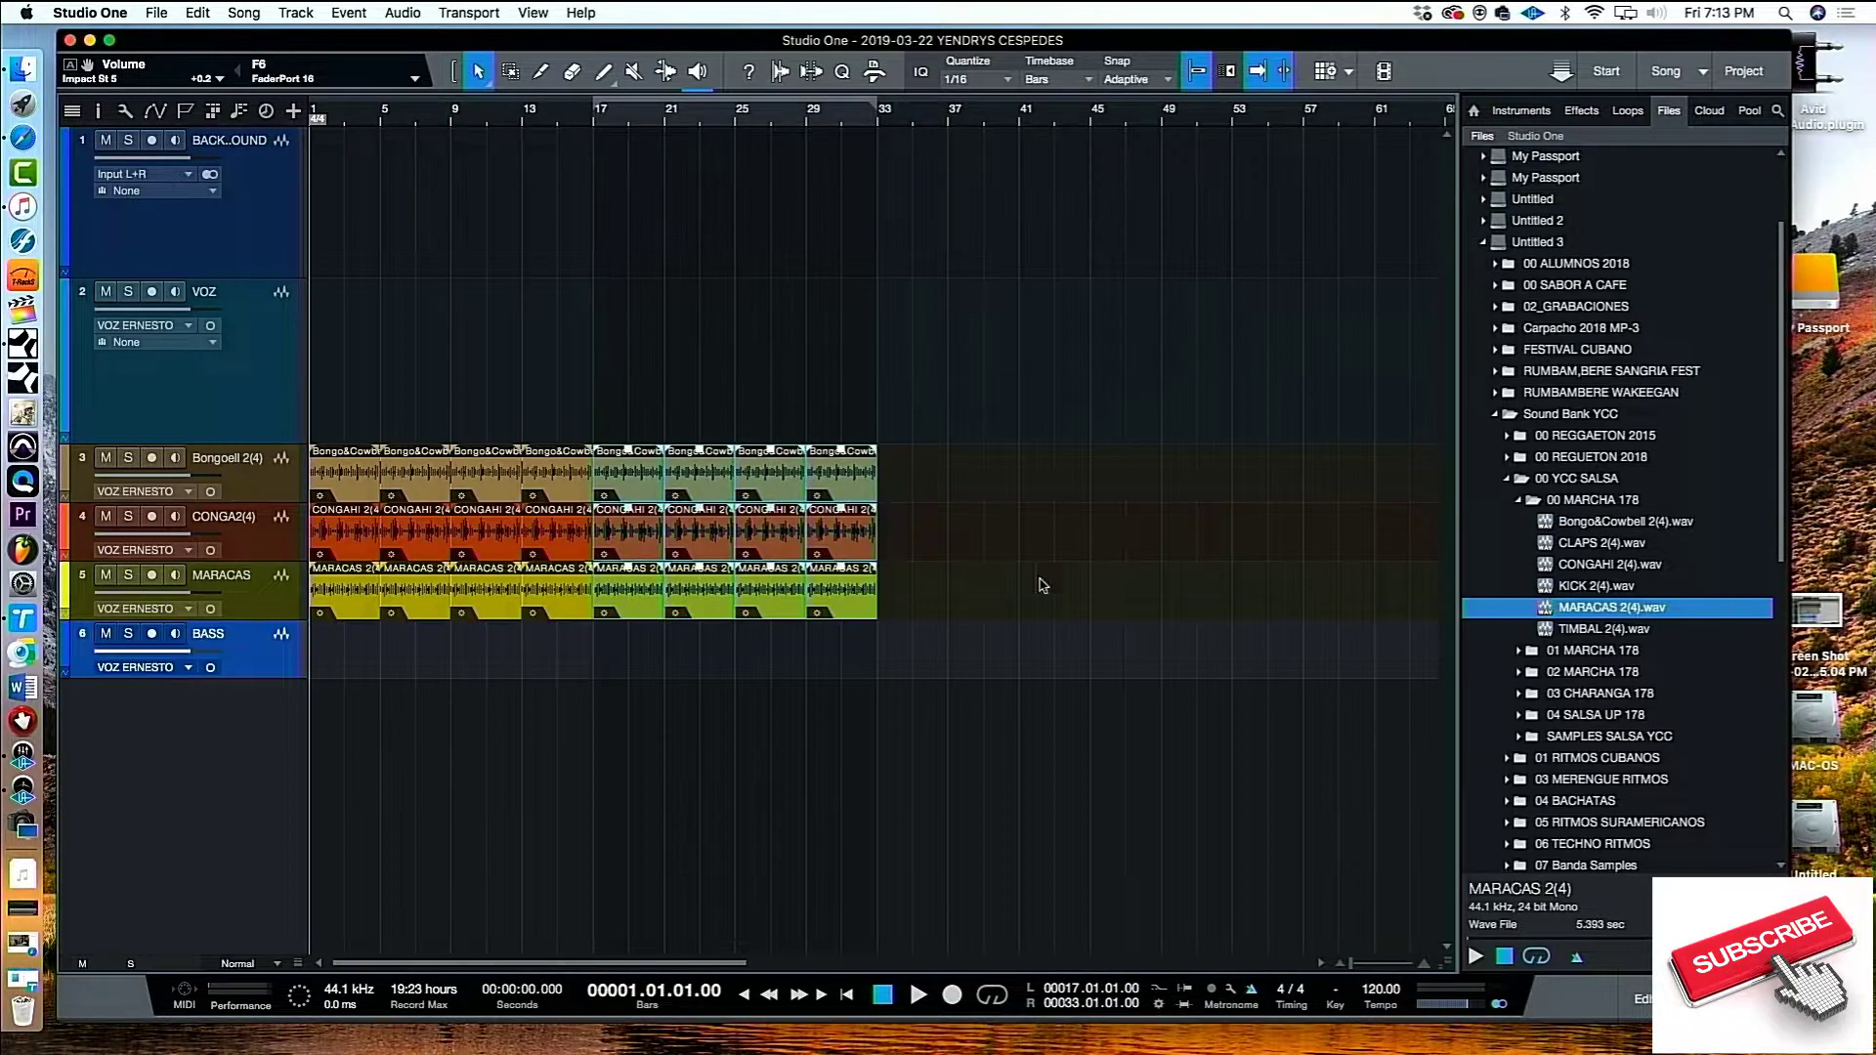
Open the choice of input sources for the BASS track
click(187, 668)
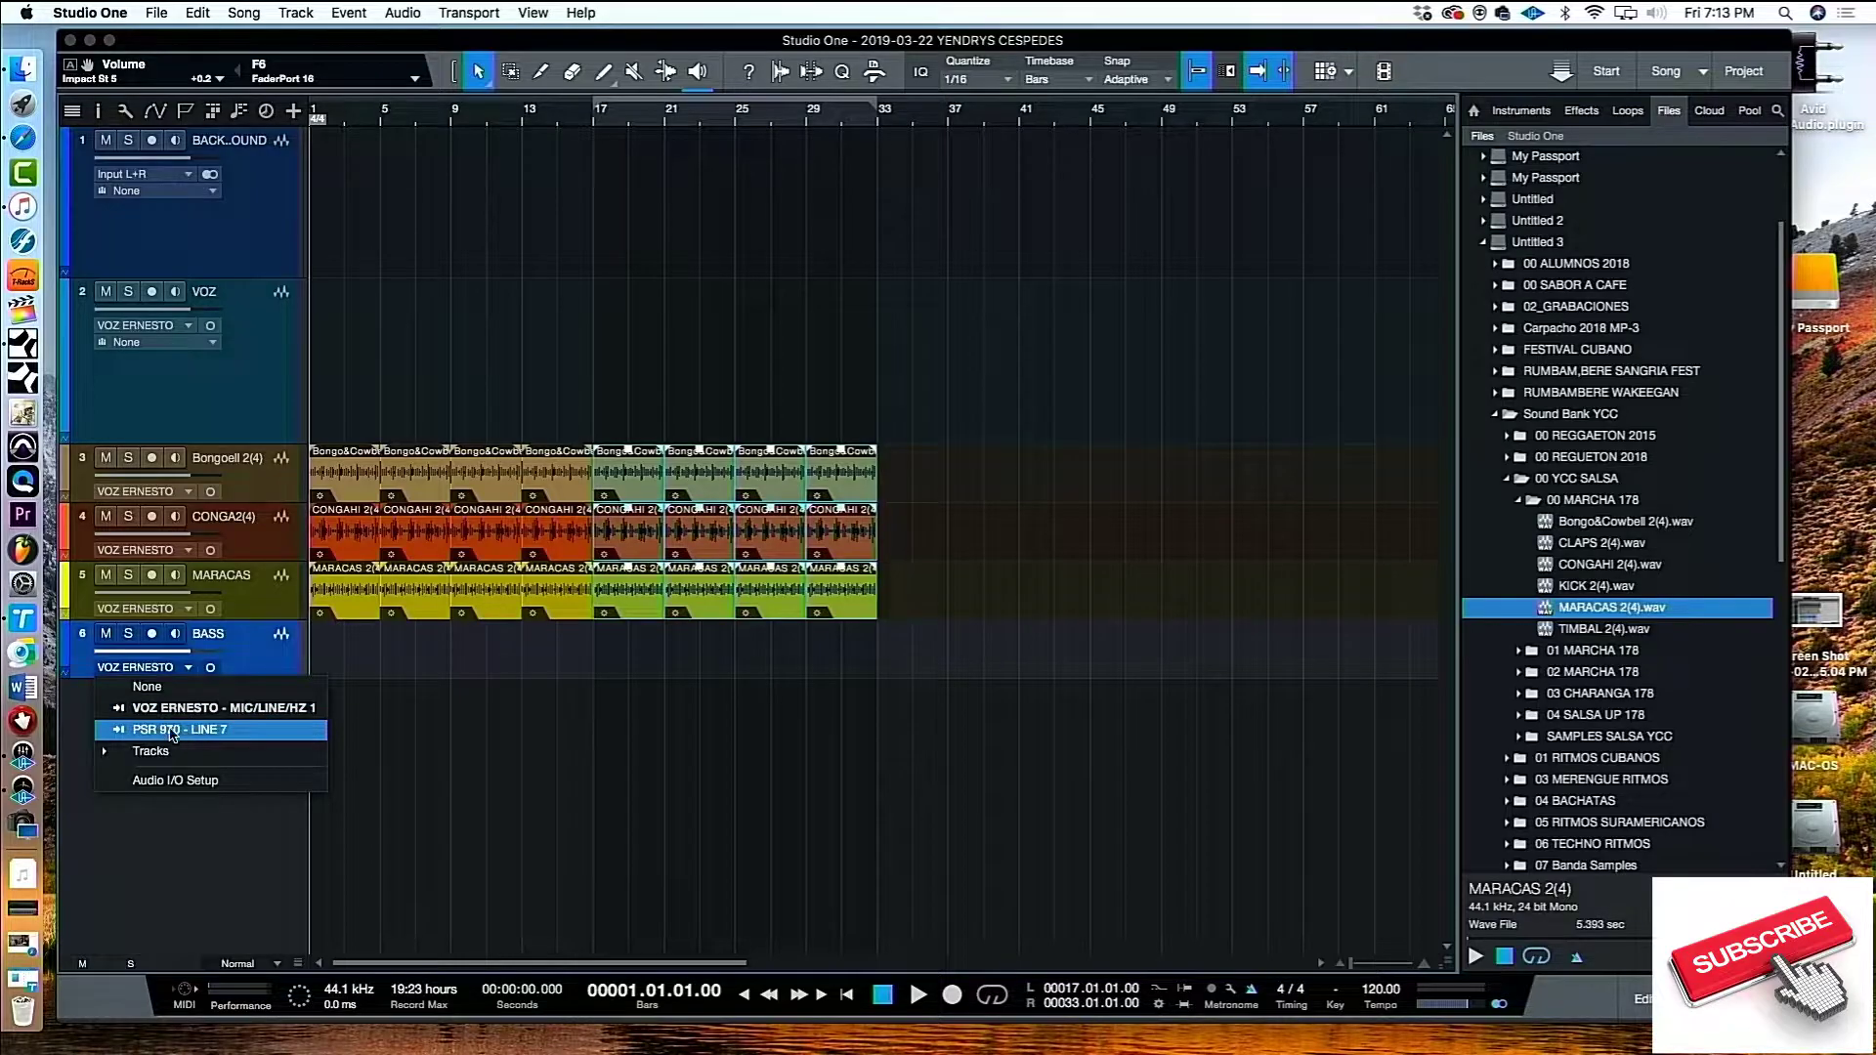